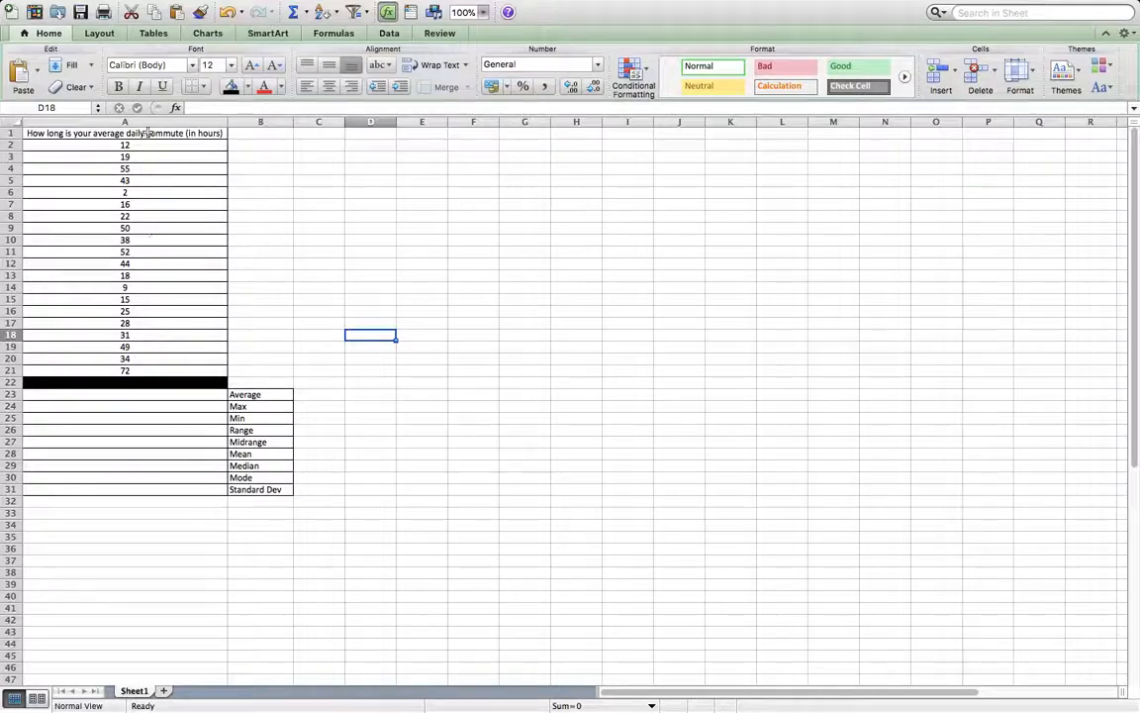
{"action": "left_click_drag", "start_coordinate": [136, 146], "coordinate": [126, 370]}
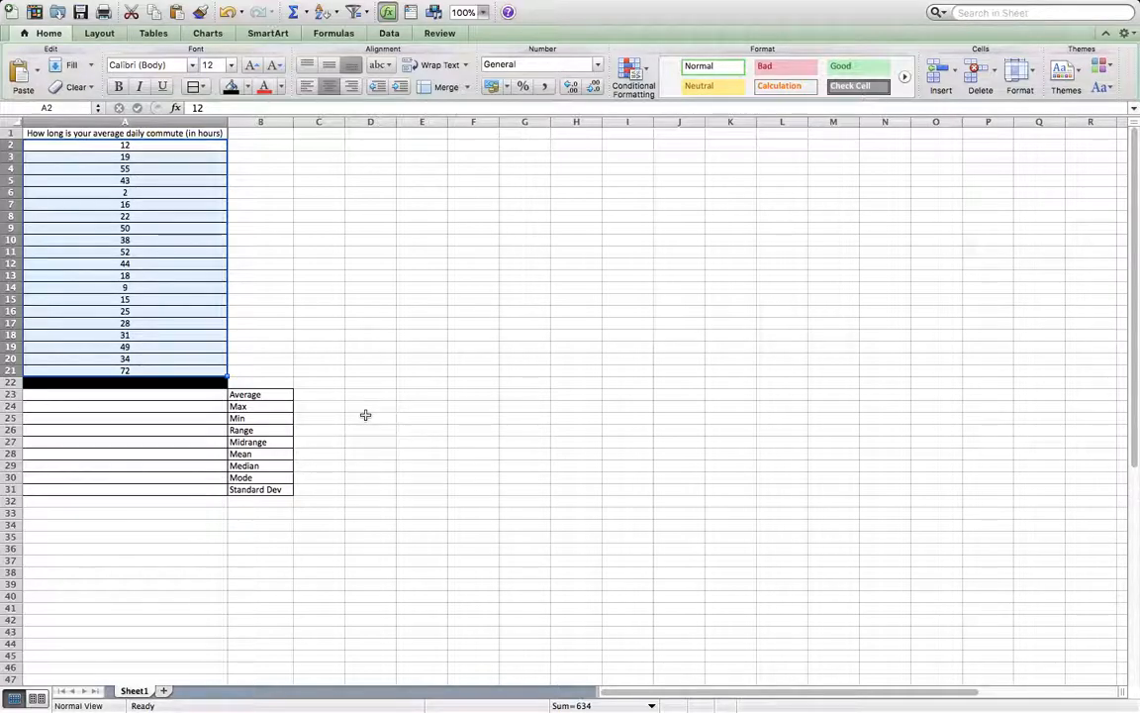
{"action": "left_click", "coordinate": [168, 194]}
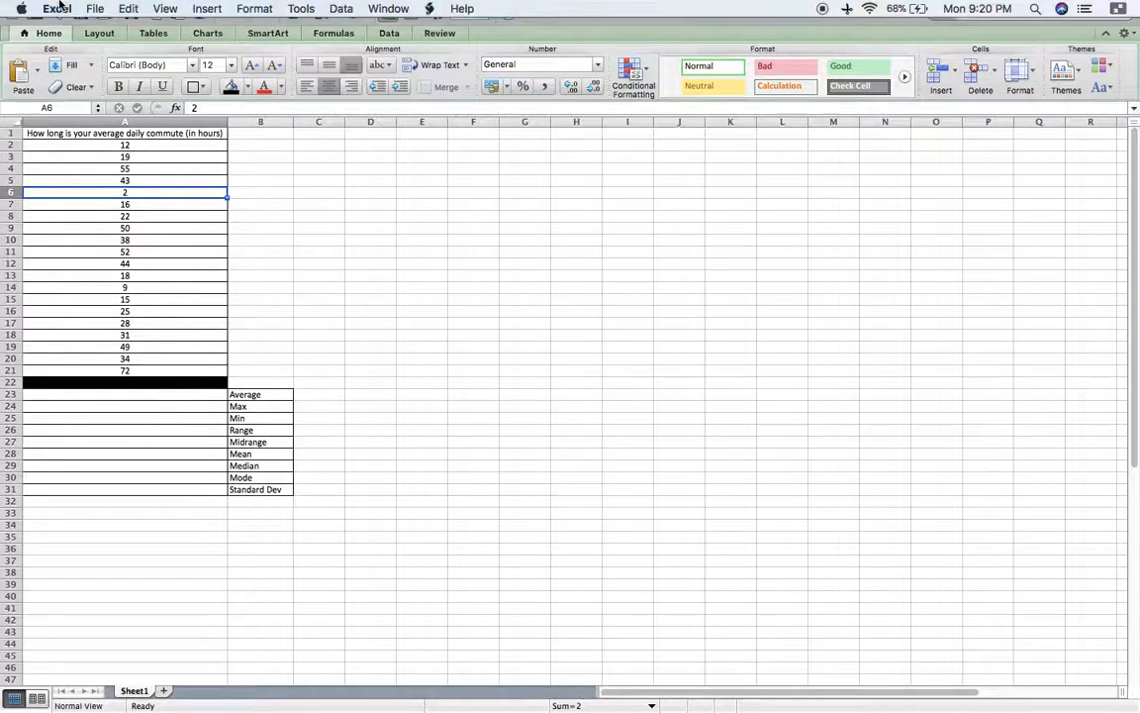
{"action": "left_click", "coordinate": [126, 144]}
{"action": "key", "text": "Down"}
{"action": "key", "text": "Down"}
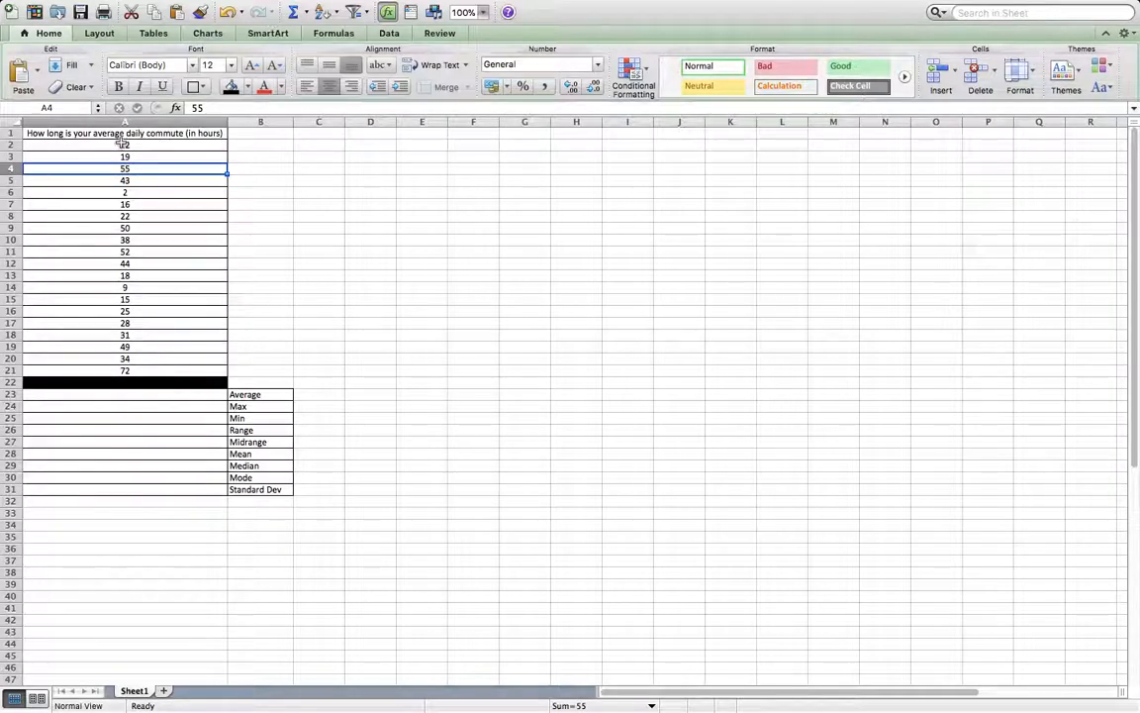
{"action": "left_click", "coordinate": [139, 133]}
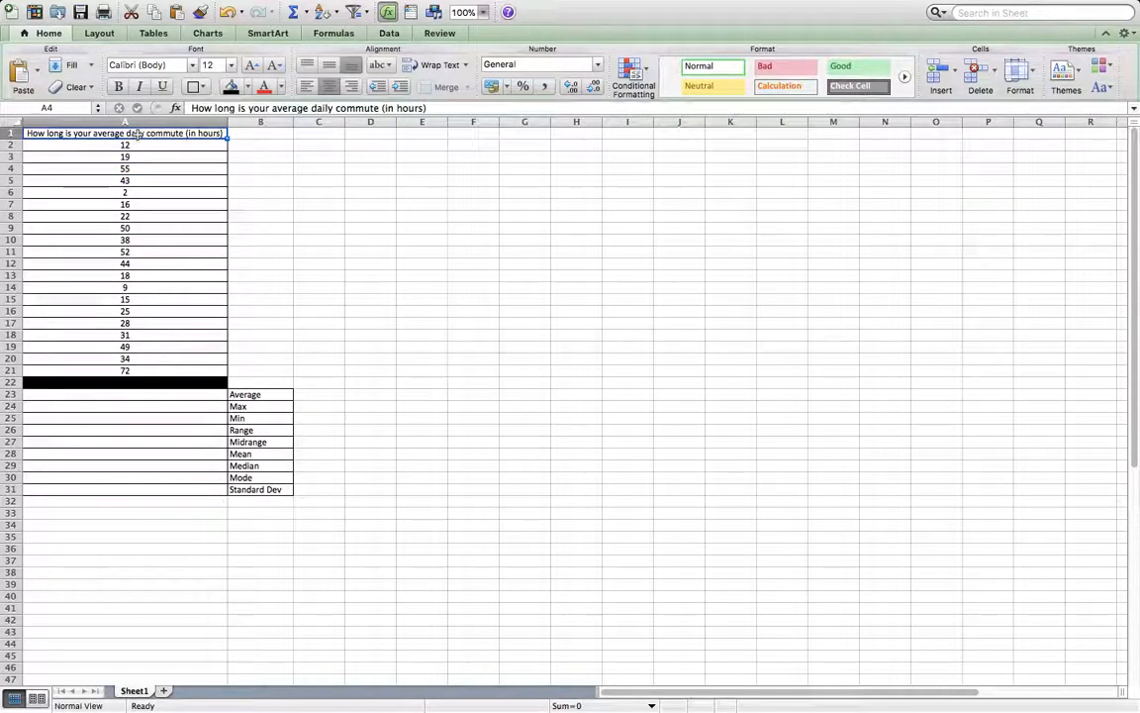
Apply all borders to the survey question and its commute data in A1:A21.
{"action": "left_click_drag", "start_coordinate": [138, 133], "coordinate": [123, 371]}
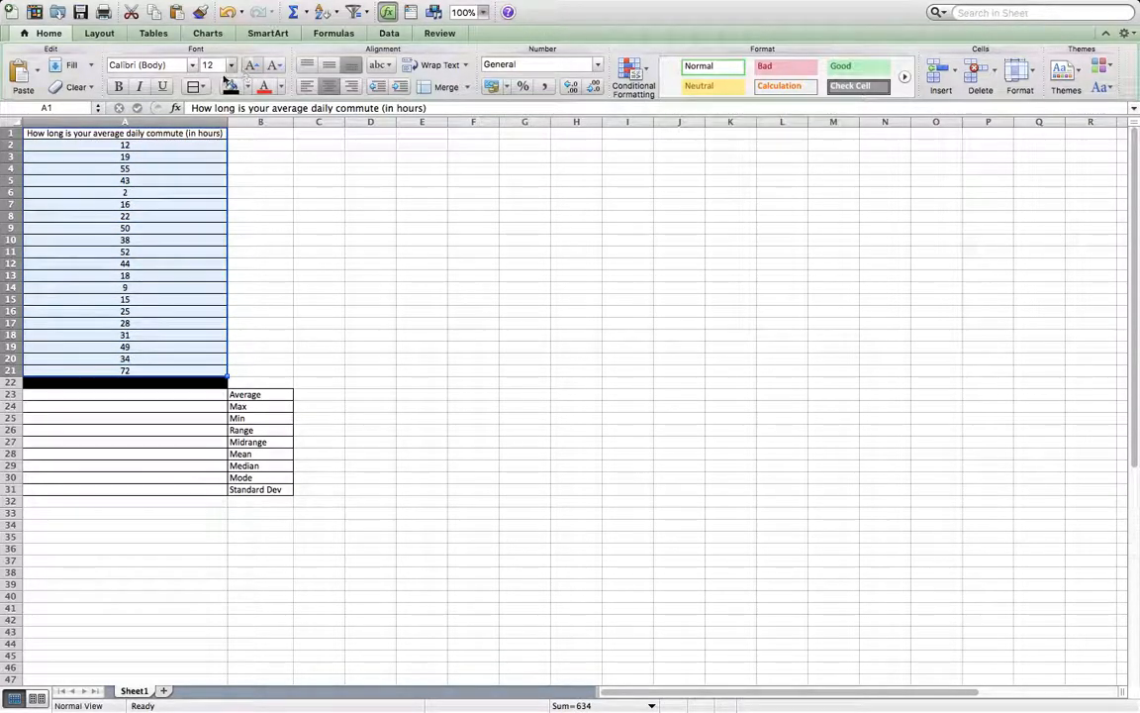
{"action": "left_click", "coordinate": [205, 90]}
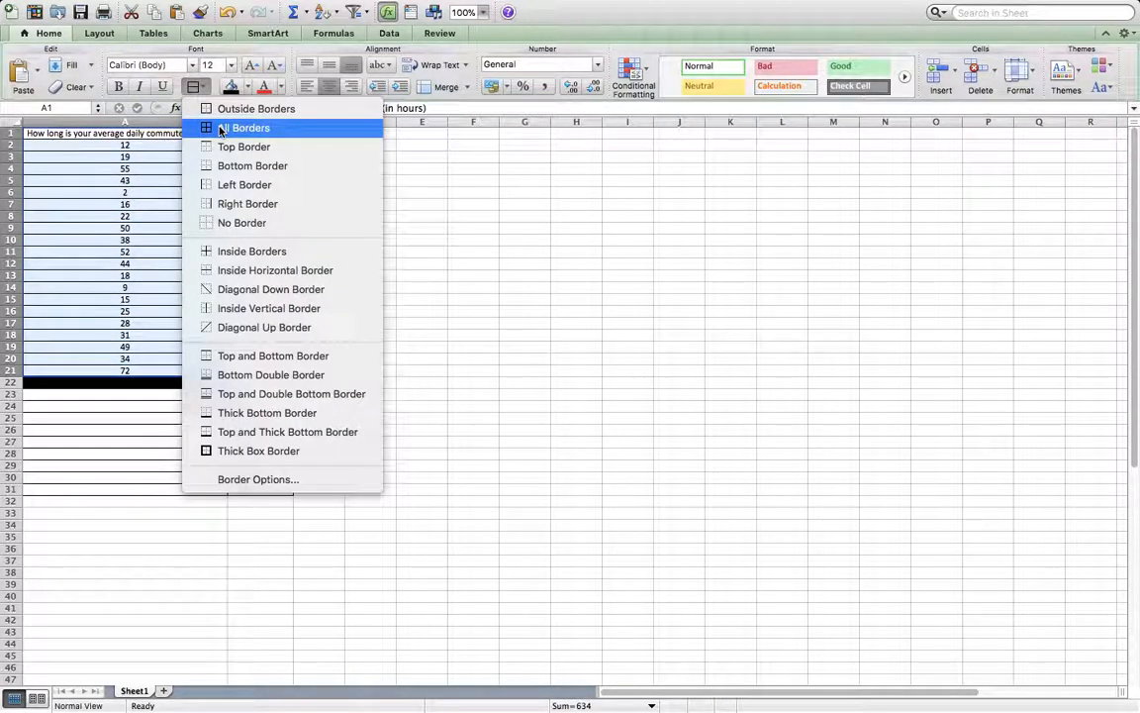
{"action": "left_click", "coordinate": [212, 125]}
{"action": "left_click", "coordinate": [371, 287]}
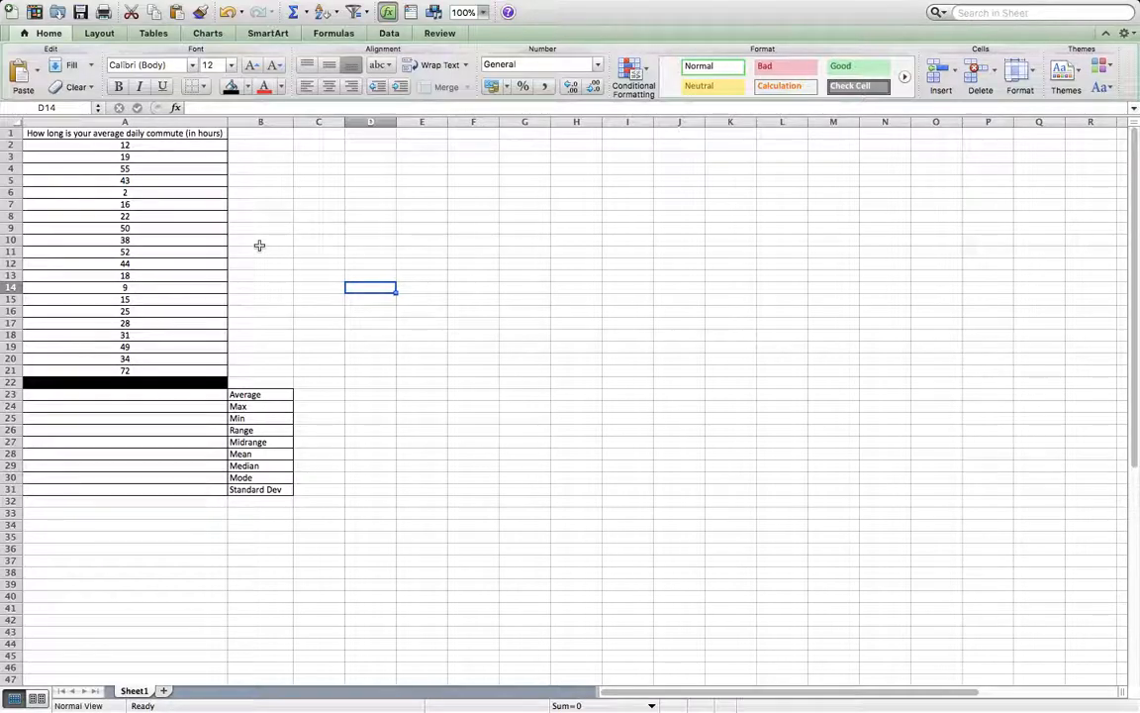
Replace the label in B23, the first of the statistics labels, with Sum.
{"action": "left_click_drag", "start_coordinate": [252, 394], "coordinate": [255, 489]}
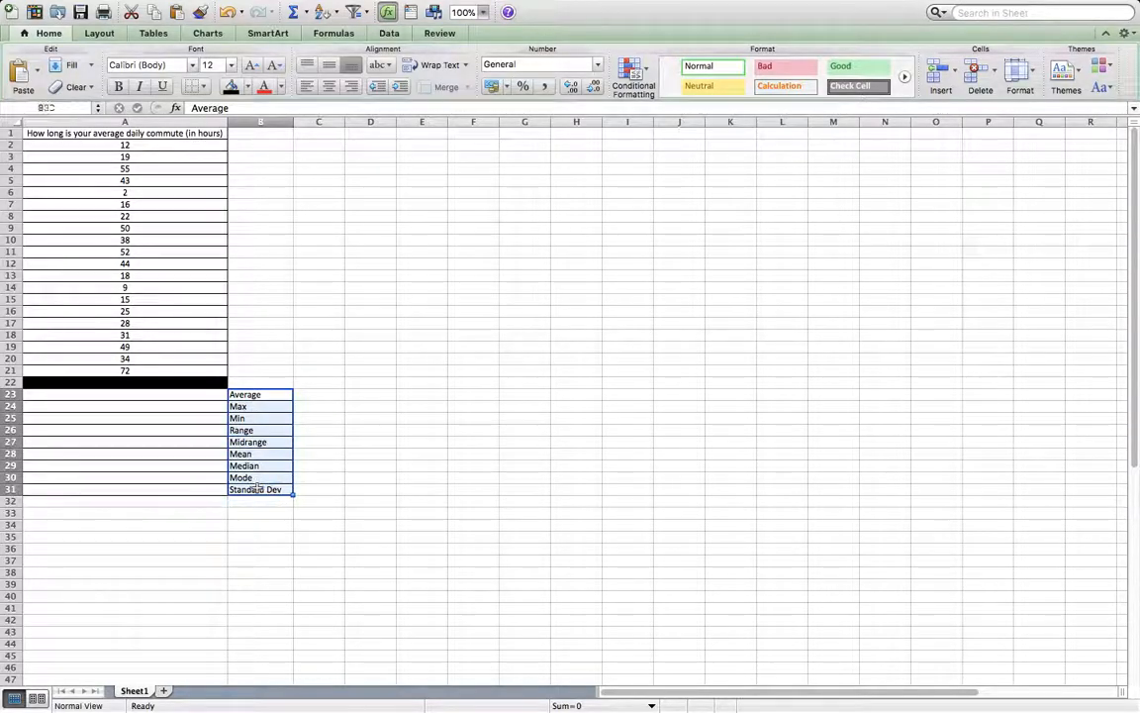
{"action": "left_click", "coordinate": [256, 549]}
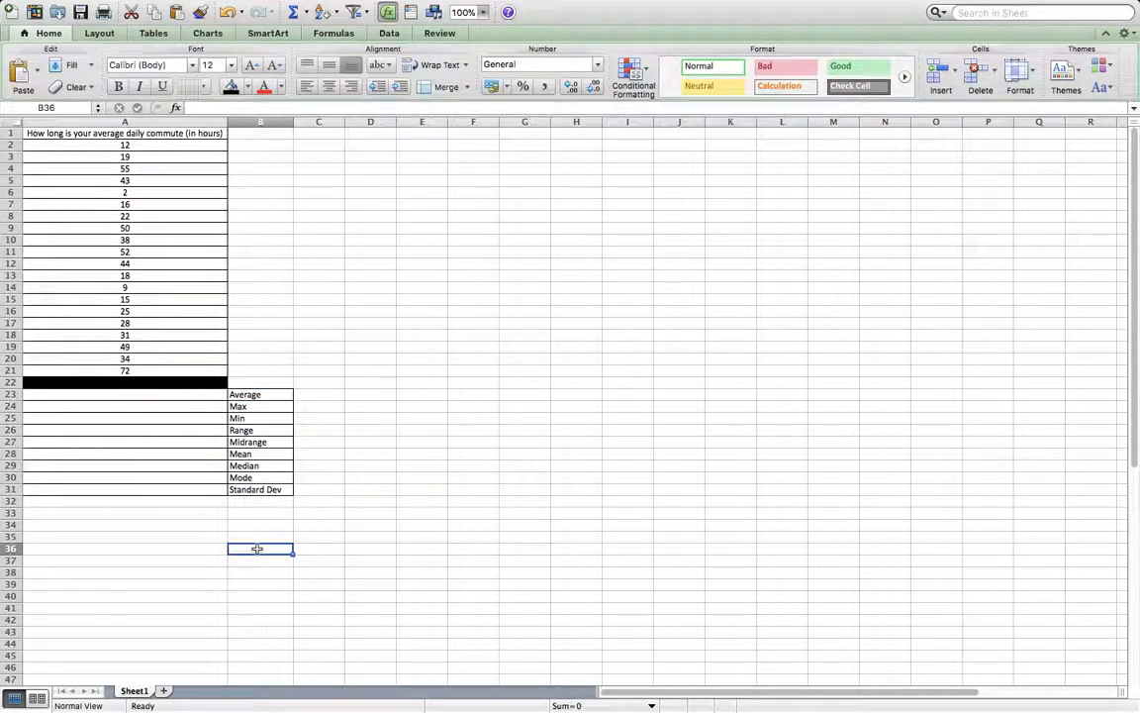
{"action": "left_click", "coordinate": [271, 394]}
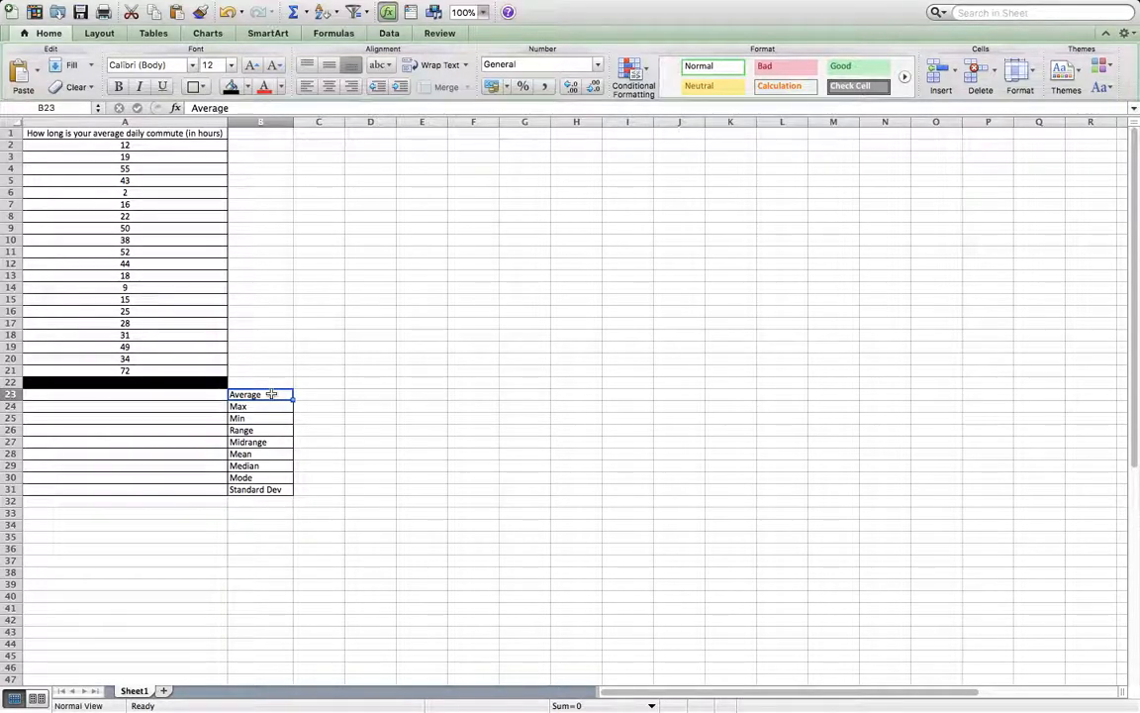
{"action": "type", "text": "Sum"}
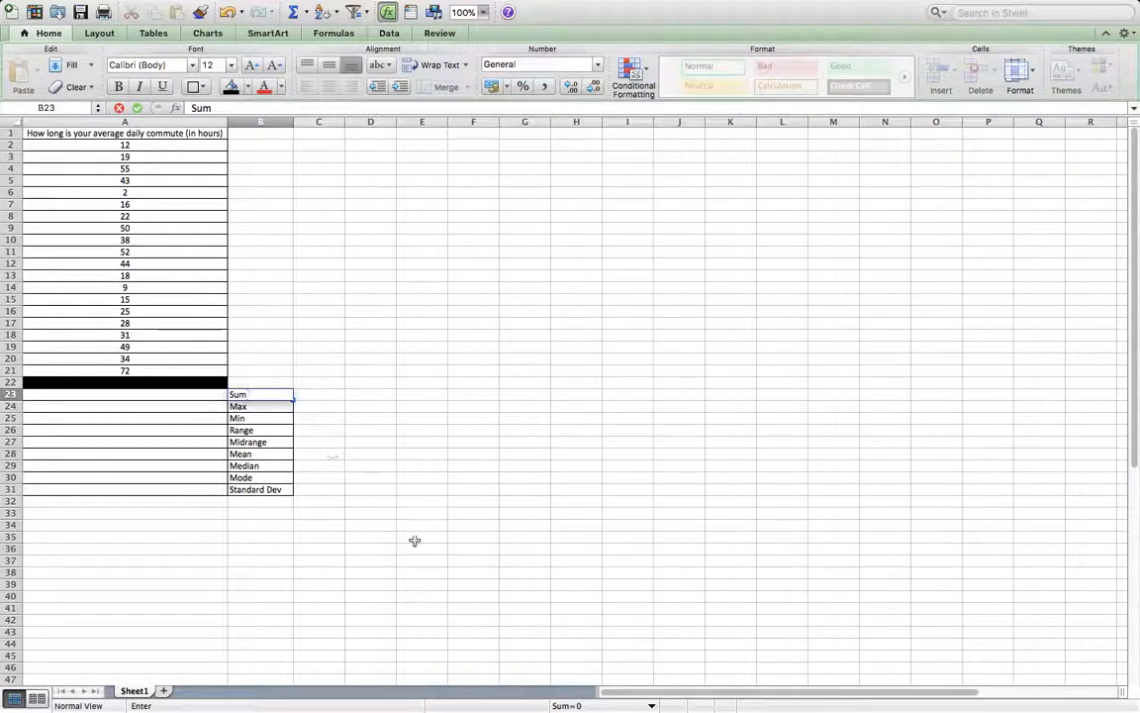
{"action": "left_click", "coordinate": [415, 541]}
Go through the statistics labels in column B one by one, from Sum down to Standard Dev.
{"action": "left_click", "coordinate": [263, 396]}
{"action": "key", "text": "Down"}
{"action": "key", "text": "Down"}
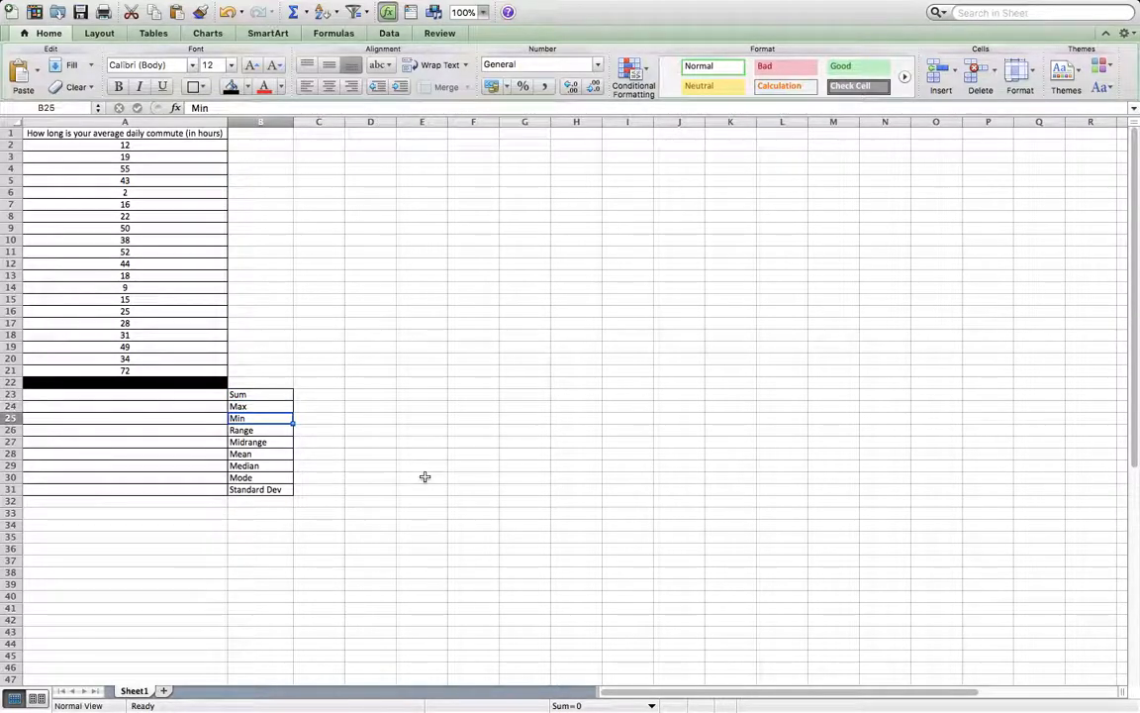
{"action": "key", "text": "Down"}
{"action": "key", "text": "Down"}
{"action": "key", "text": "Down"}
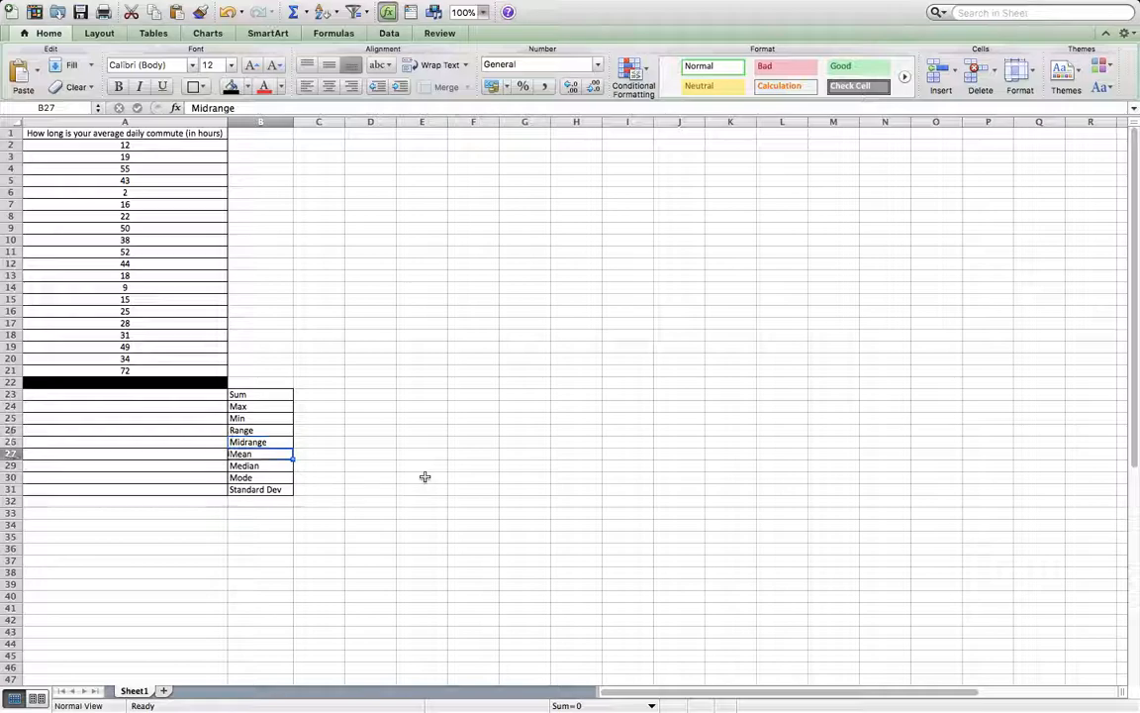
{"action": "key", "text": "Down"}
{"action": "key", "text": "Down"}
{"action": "key", "text": "Down"}
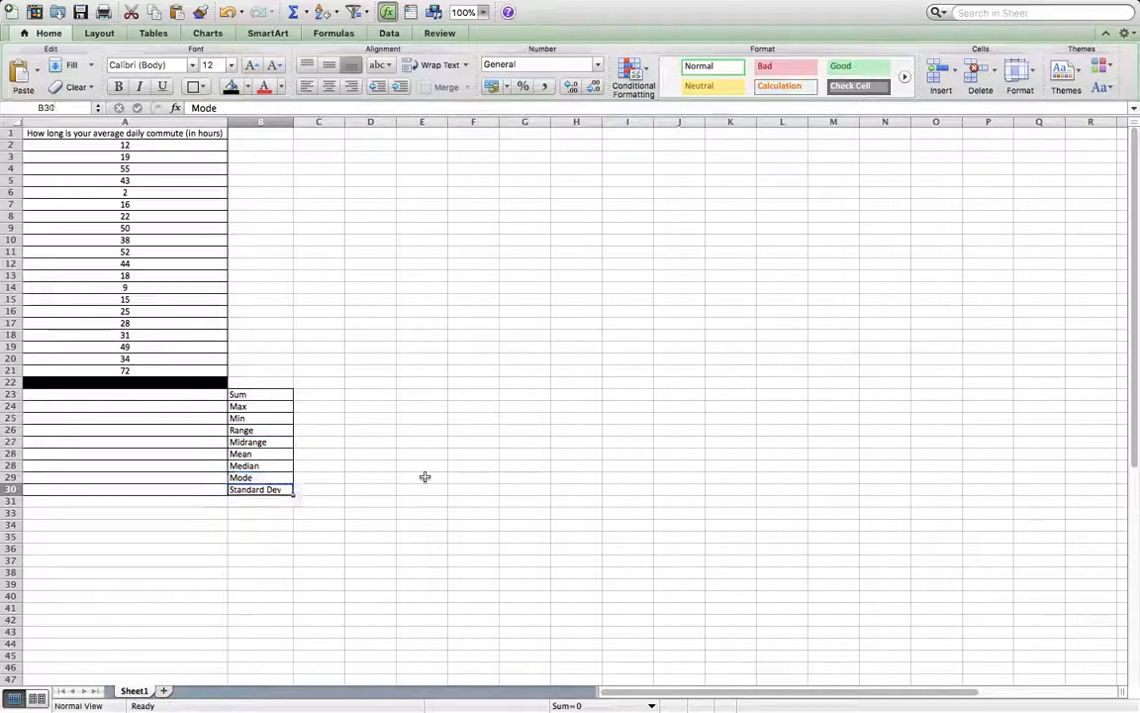
{"action": "key", "text": "Down"}
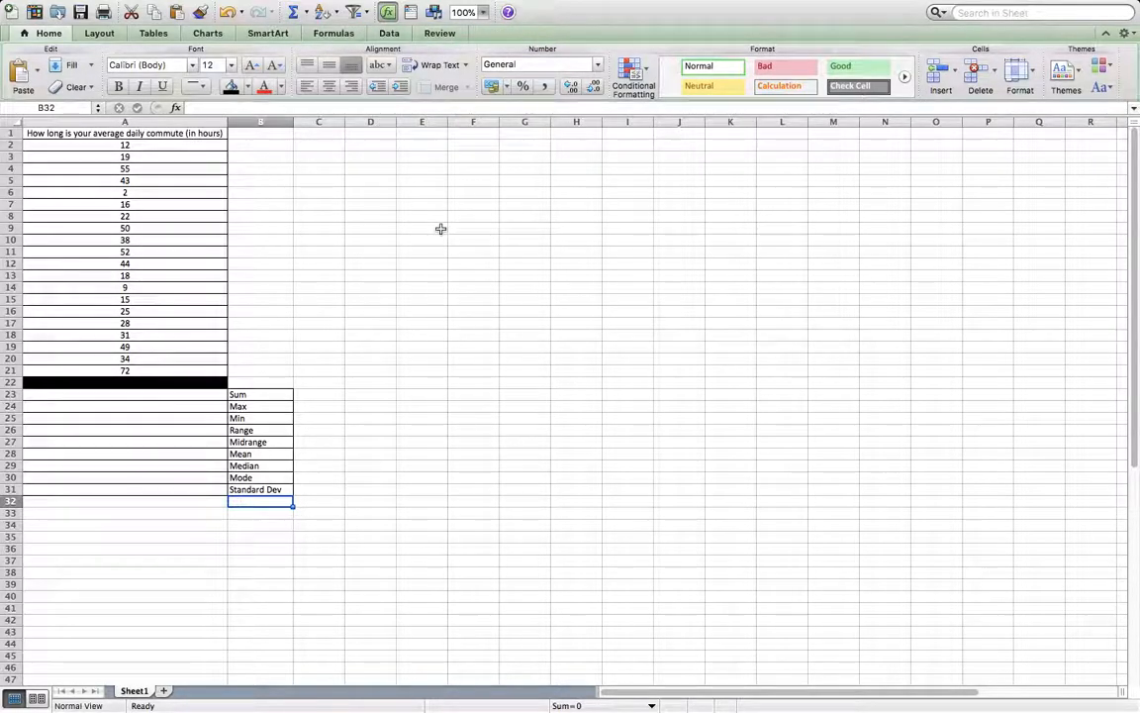
{"action": "left_click", "coordinate": [334, 33]}
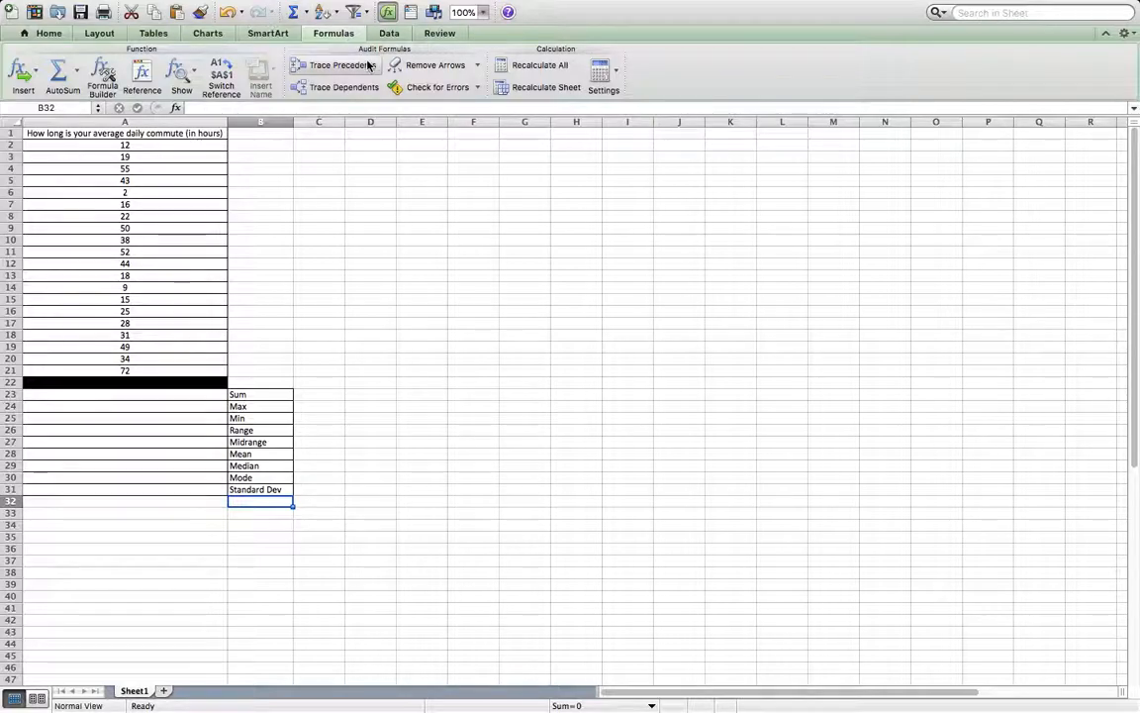
{"action": "left_click", "coordinate": [78, 74]}
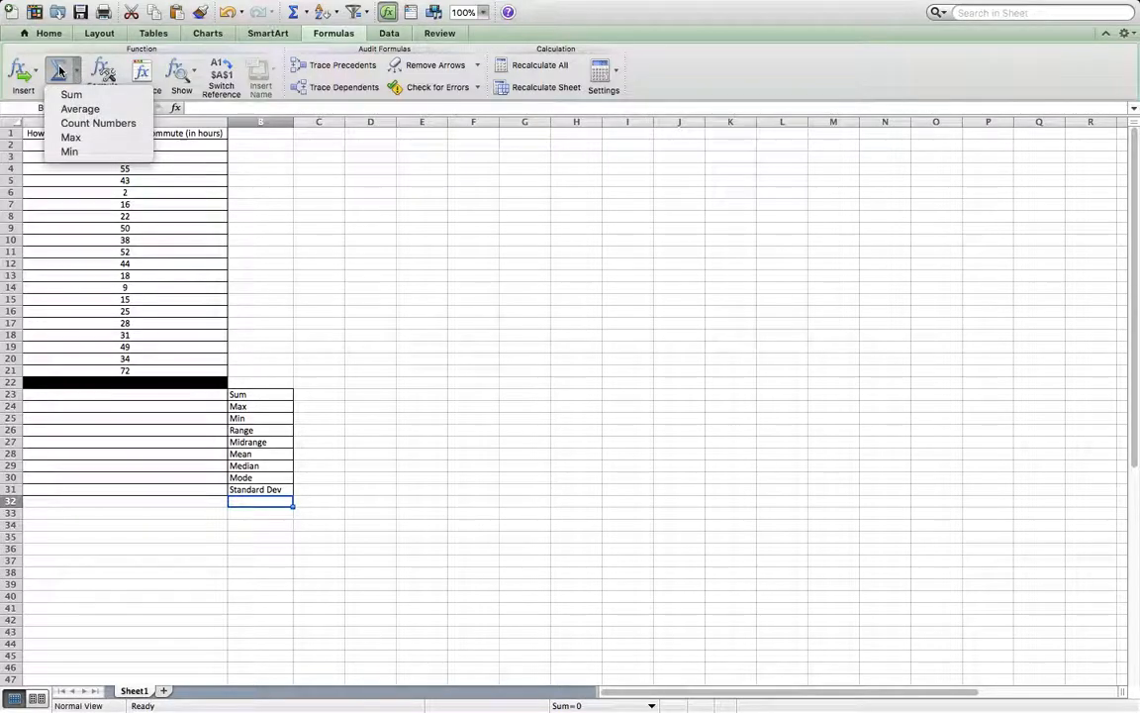
{"action": "left_click", "coordinate": [58, 67]}
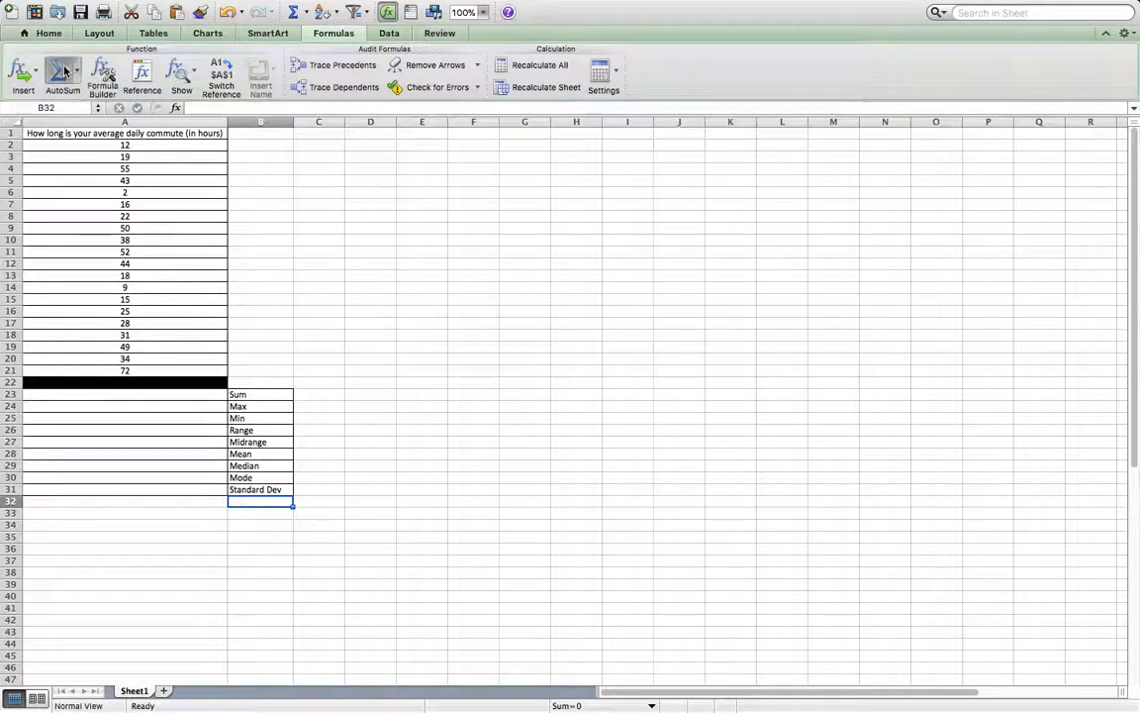
{"action": "left_click", "coordinate": [328, 236]}
{"action": "key", "text": "Escape"}
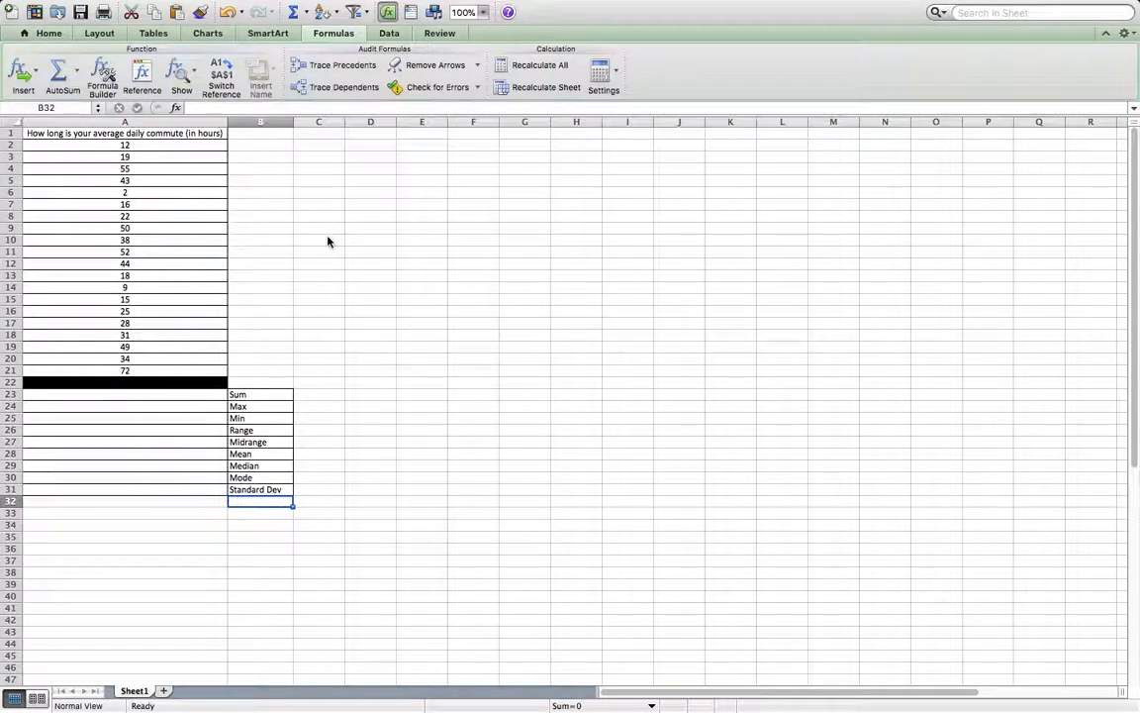
{"action": "left_click", "coordinate": [280, 265]}
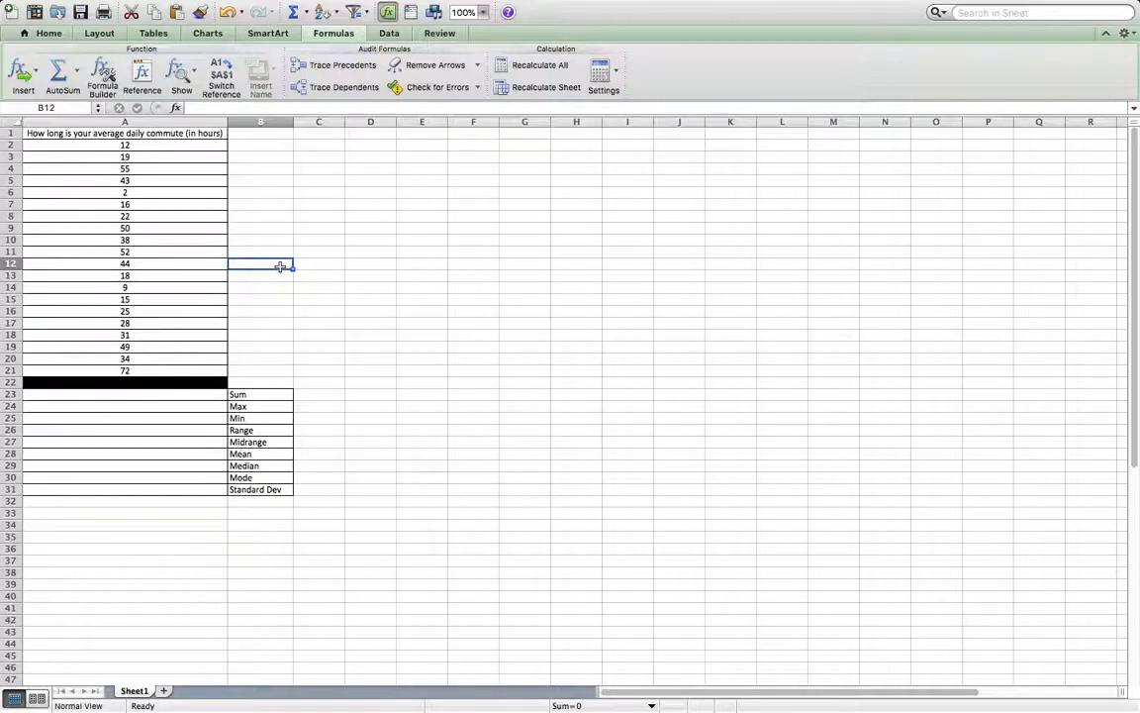
Calculate the sum of the commute data in A23 with the Formula Builder, using SUM over A2:A21.
{"action": "left_click", "coordinate": [172, 399]}
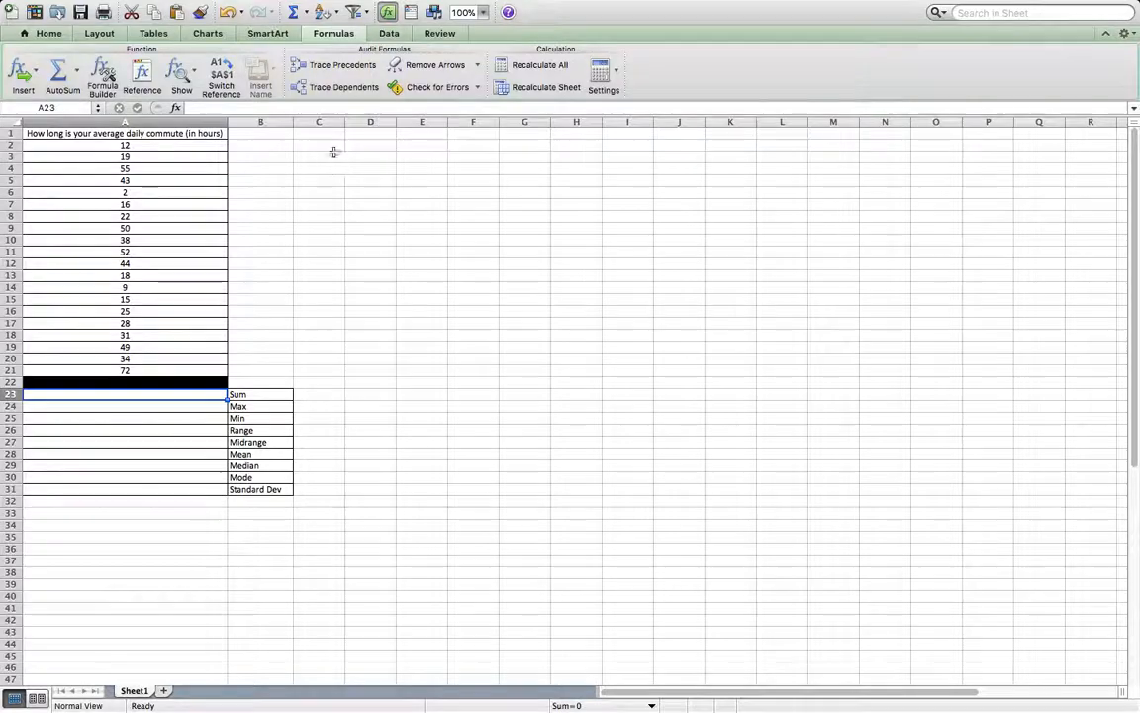
{"action": "left_click", "coordinate": [306, 13]}
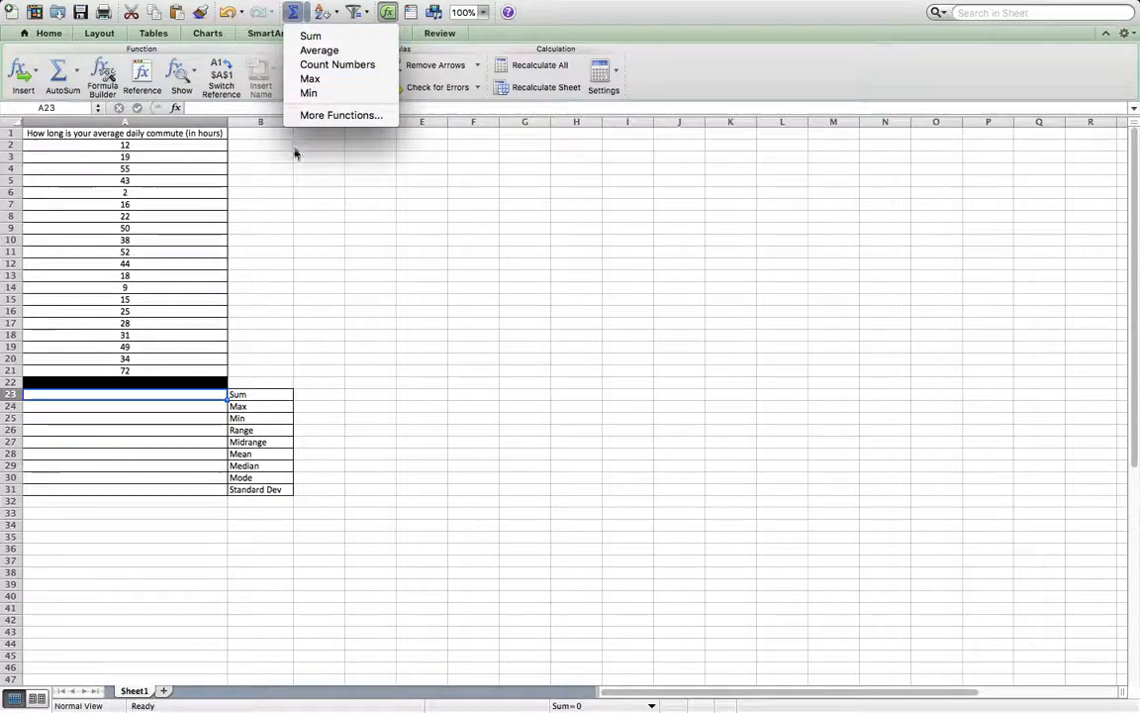
{"action": "left_click", "coordinate": [327, 116]}
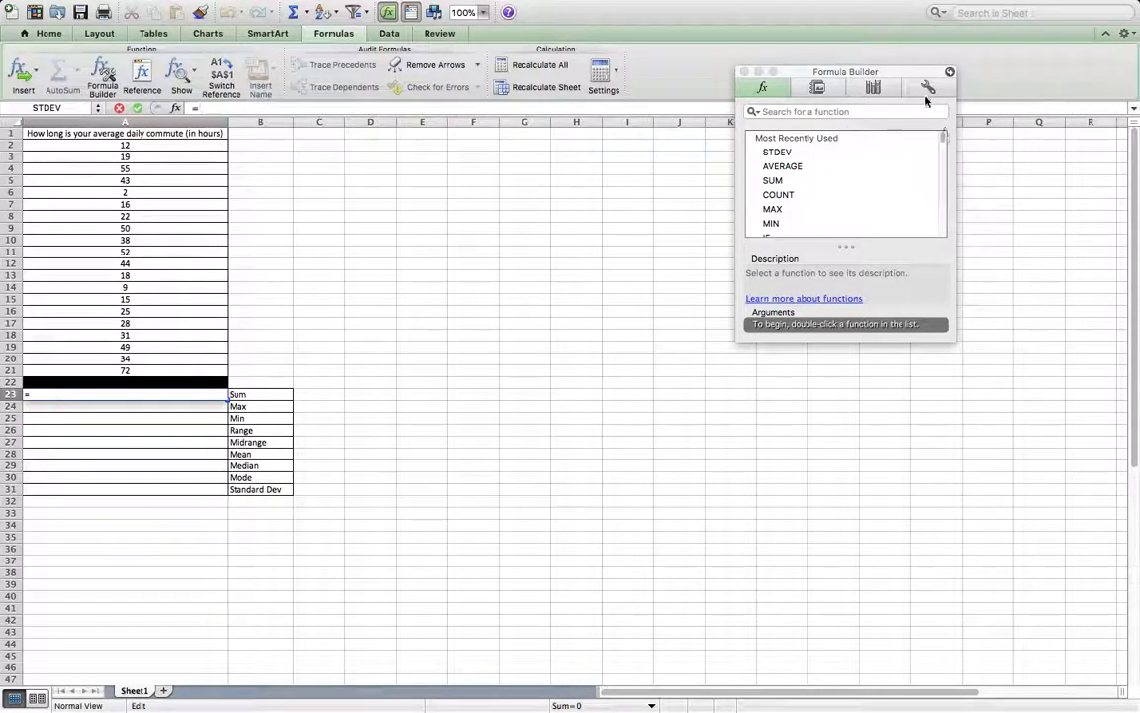
{"action": "left_click_drag", "start_coordinate": [910, 74], "coordinate": [1042, 60]}
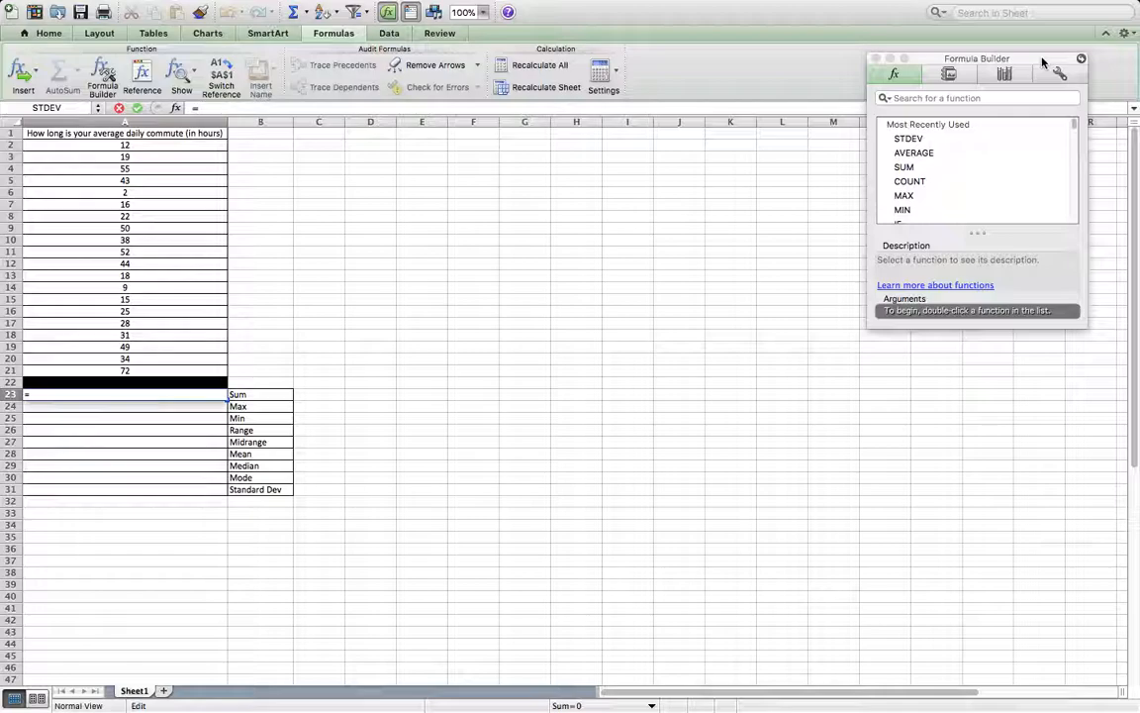
{"action": "left_click_drag", "start_coordinate": [1074, 120], "coordinate": [1034, 112]}
{"action": "key", "text": "BackSpace"}
{"action": "left_click", "coordinate": [910, 170]}
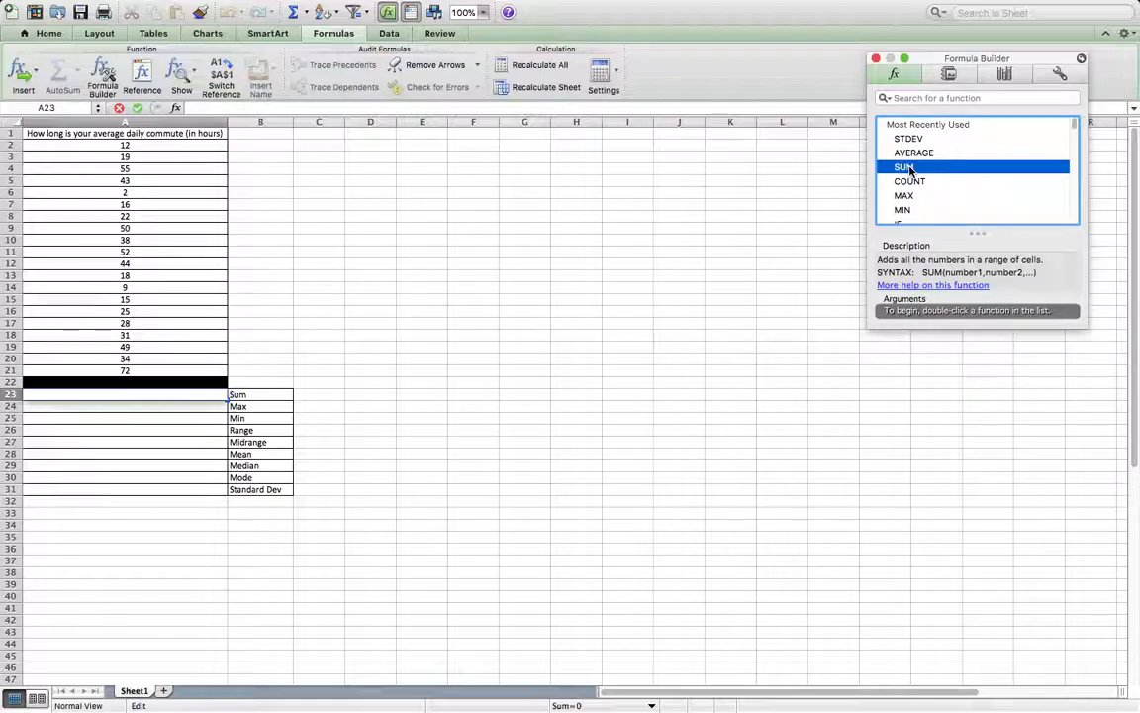
{"action": "double_click", "coordinate": [910, 169]}
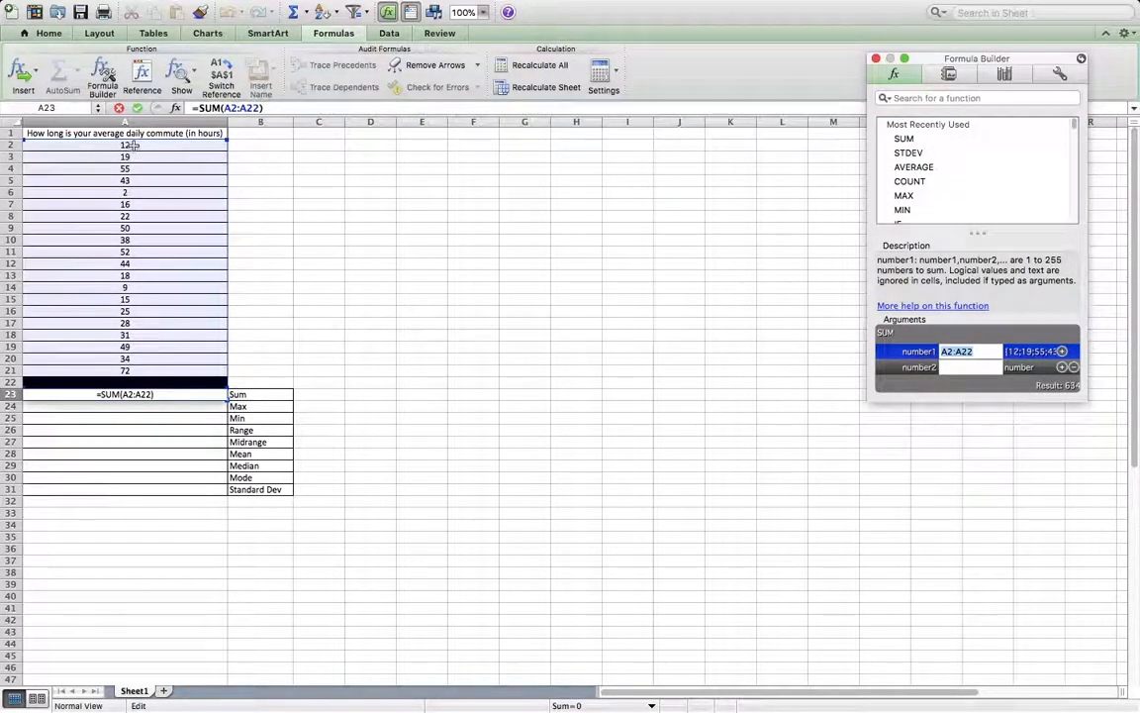
{"action": "left_click_drag", "start_coordinate": [132, 144], "coordinate": [139, 372]}
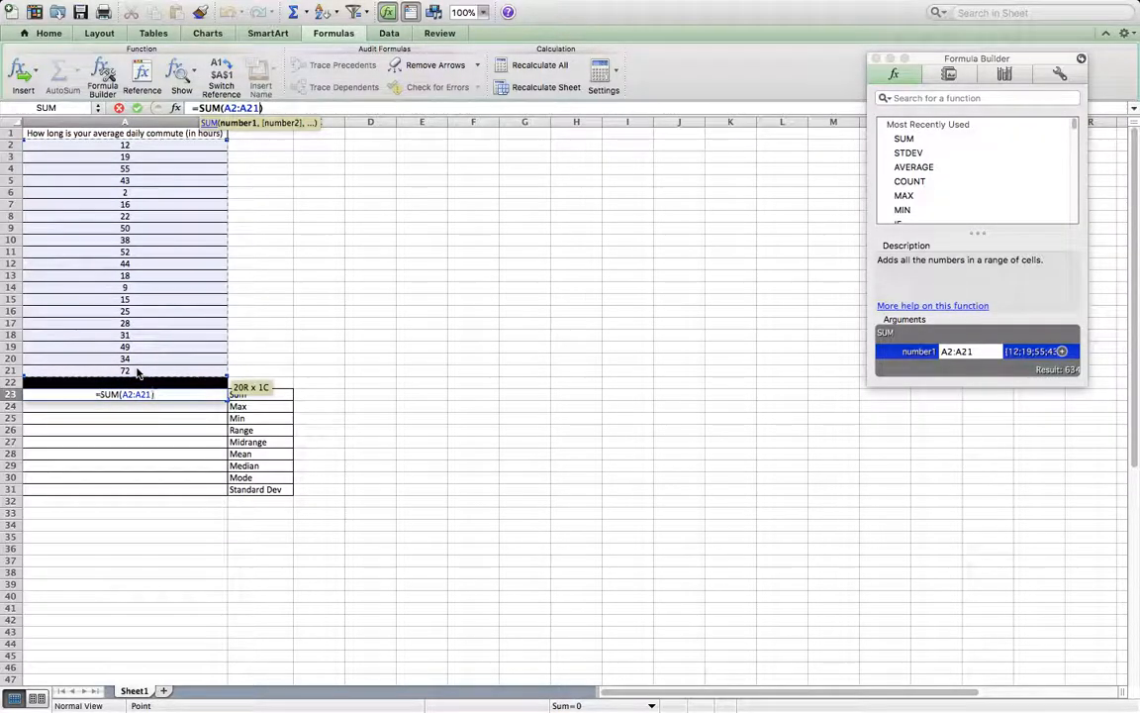
{"action": "key", "text": "Return"}
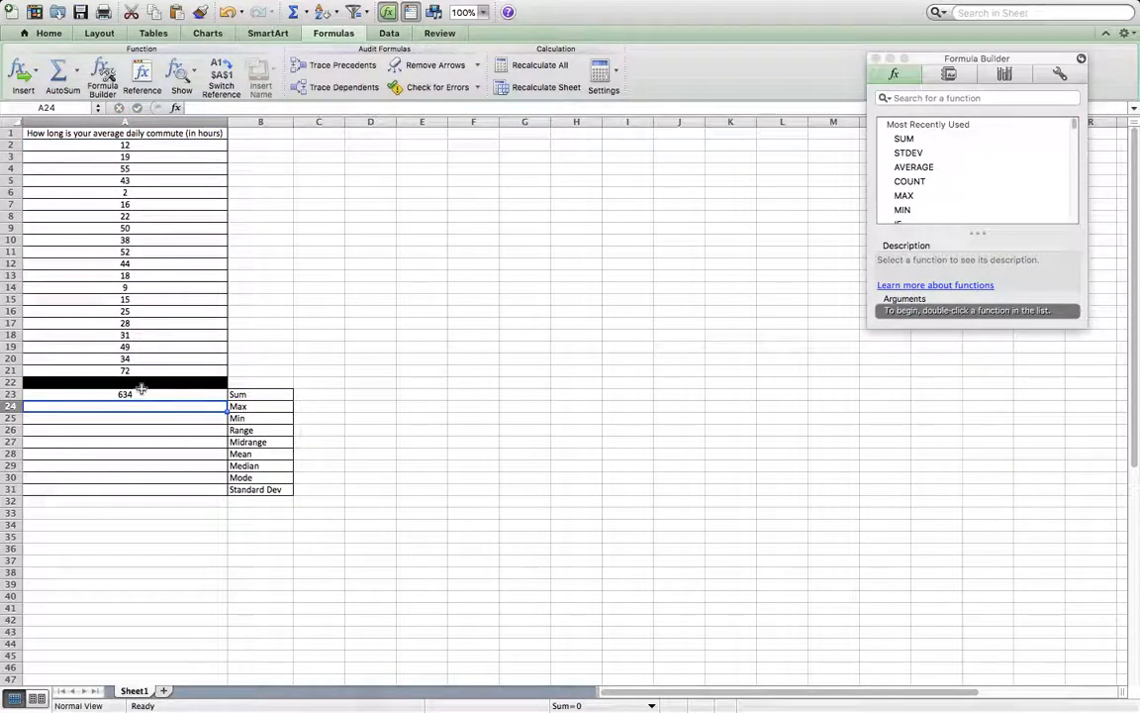
Calculate the maximum in A24 with MAX and the minimum in A25 with MIN, both over A2:A21.
{"action": "double_click", "coordinate": [900, 197]}
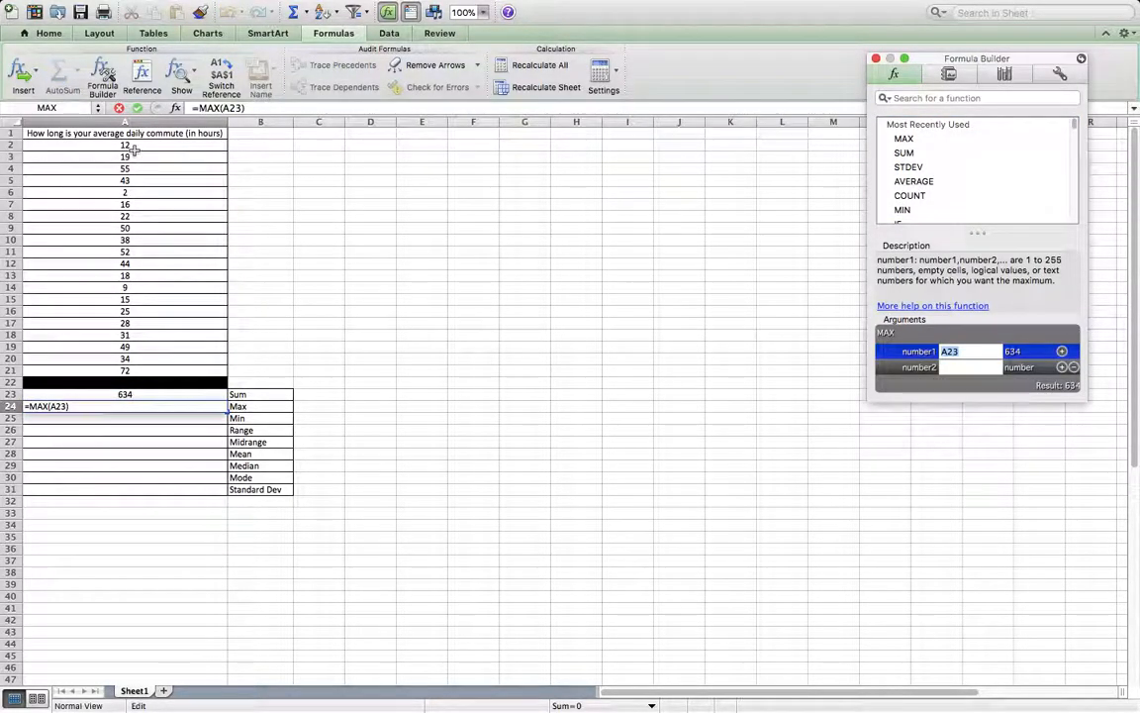
{"action": "left_click_drag", "start_coordinate": [133, 146], "coordinate": [144, 366]}
{"action": "key", "text": "Return"}
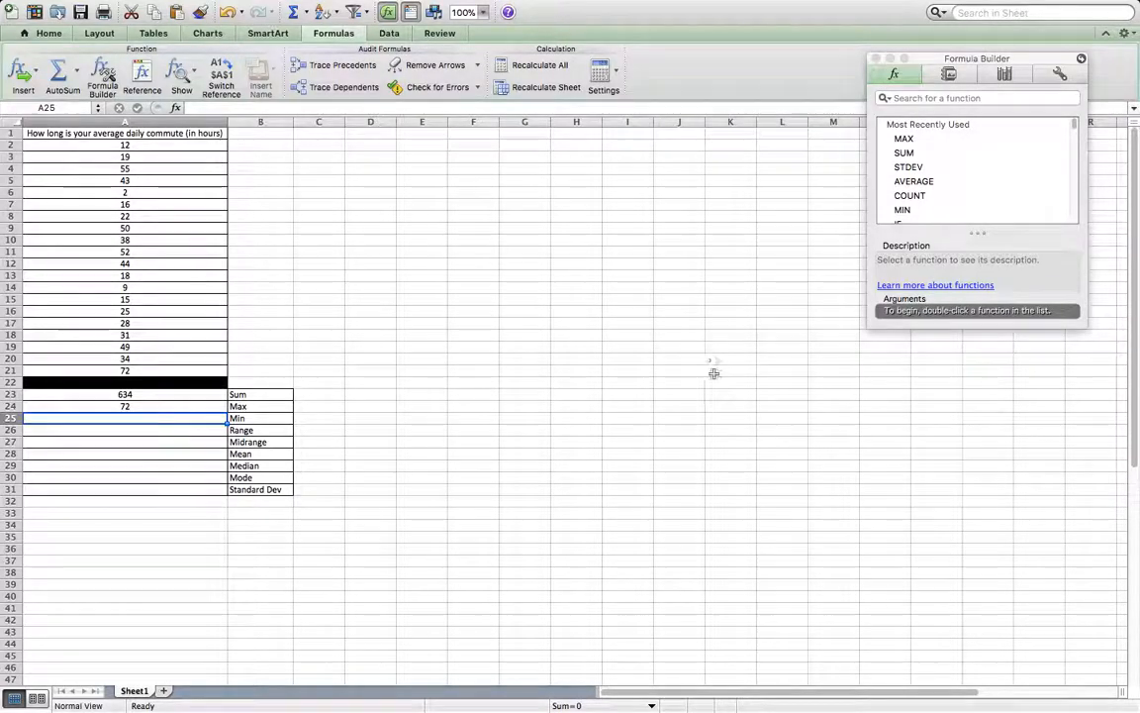
{"action": "double_click", "coordinate": [904, 209]}
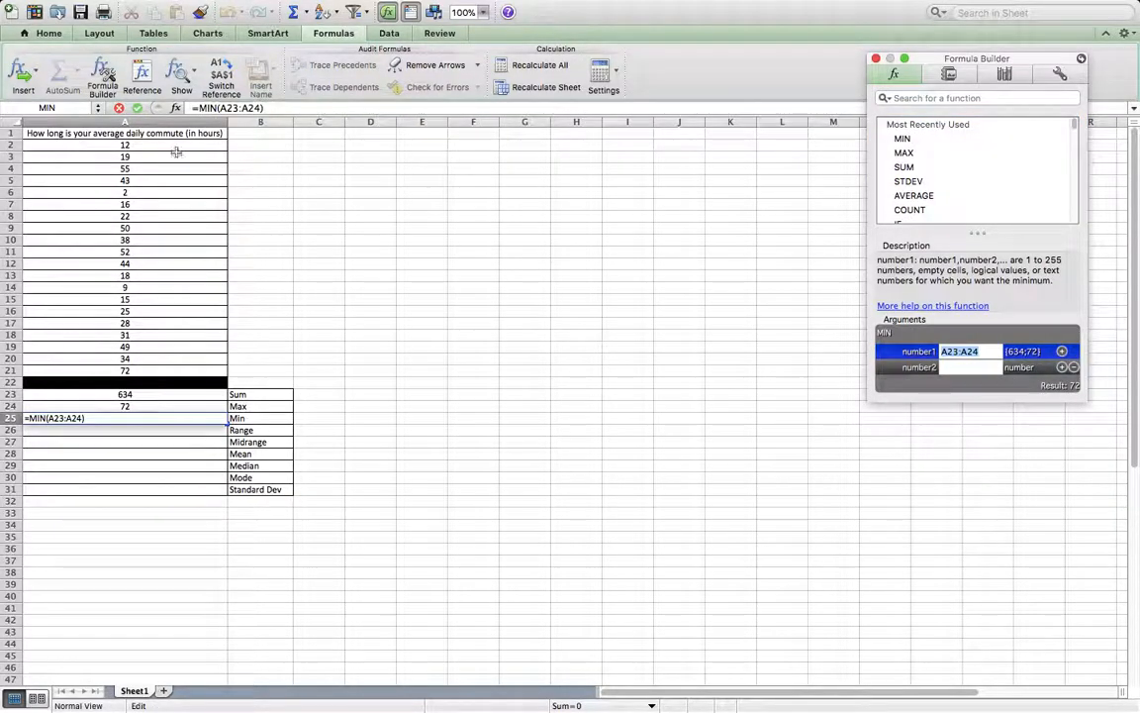
{"action": "left_click_drag", "start_coordinate": [134, 145], "coordinate": [128, 374]}
{"action": "key", "text": "Return"}
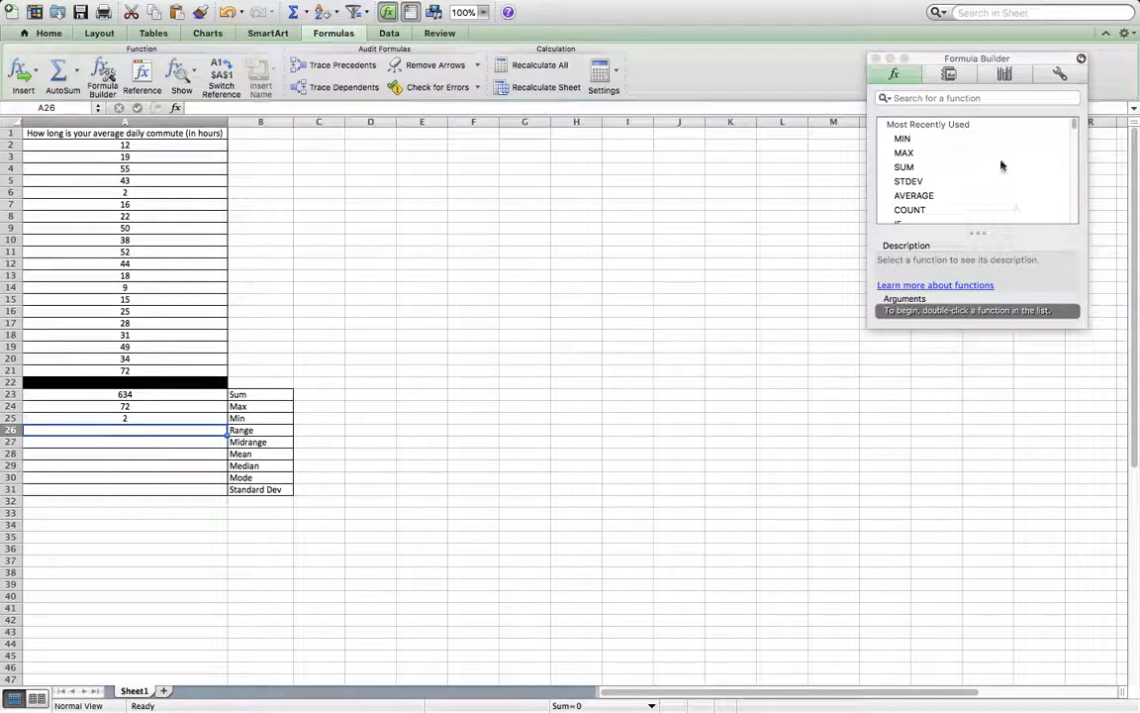
Search the Formula Builder for a range function and a midrange function.
{"action": "left_click", "coordinate": [965, 97]}
{"action": "type", "text": "range"}
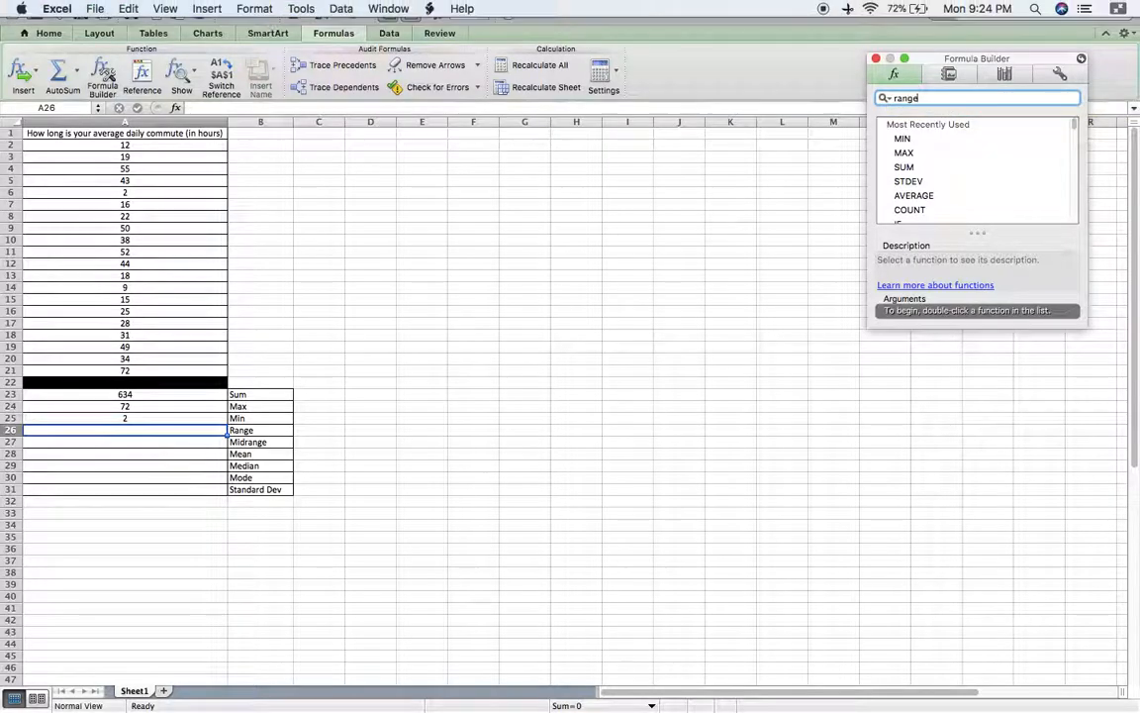
{"action": "key", "text": "BackSpace"}
{"action": "key", "text": "BackSpace"}
{"action": "key", "text": "BackSpace"}
{"action": "key", "text": "BackSpace"}
{"action": "key", "text": "BackSpace"}
{"action": "type", "text": "midr"}
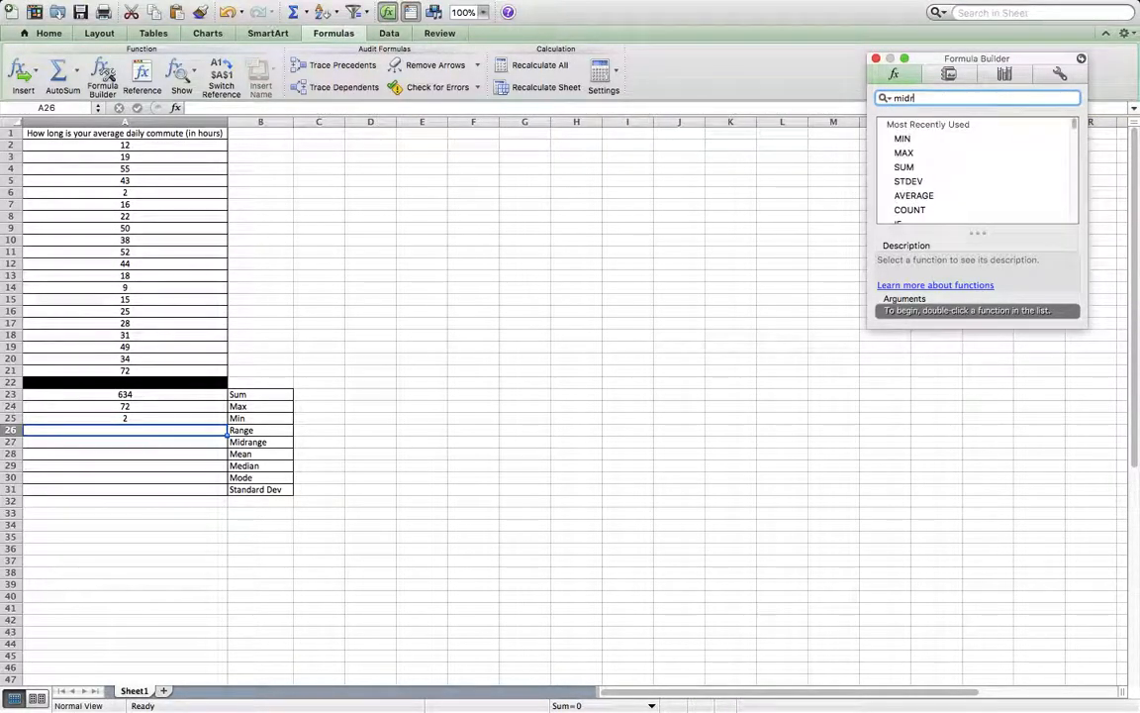
{"action": "type", "text": "an"}
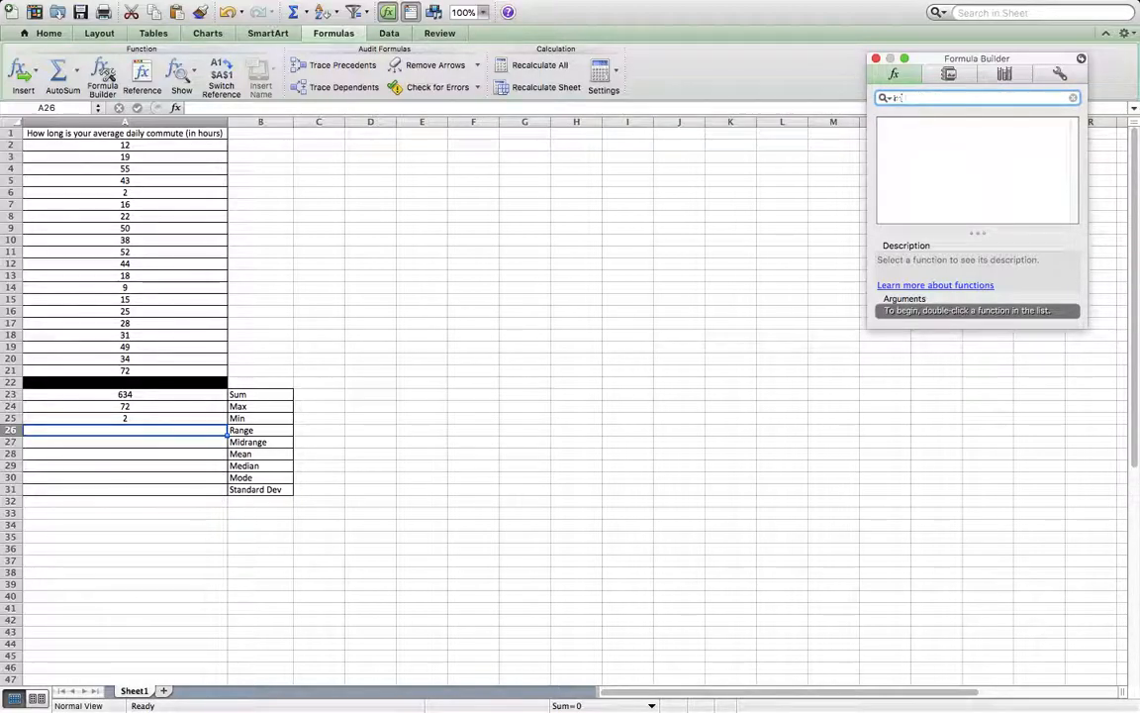
{"action": "left_click", "coordinate": [658, 511]}
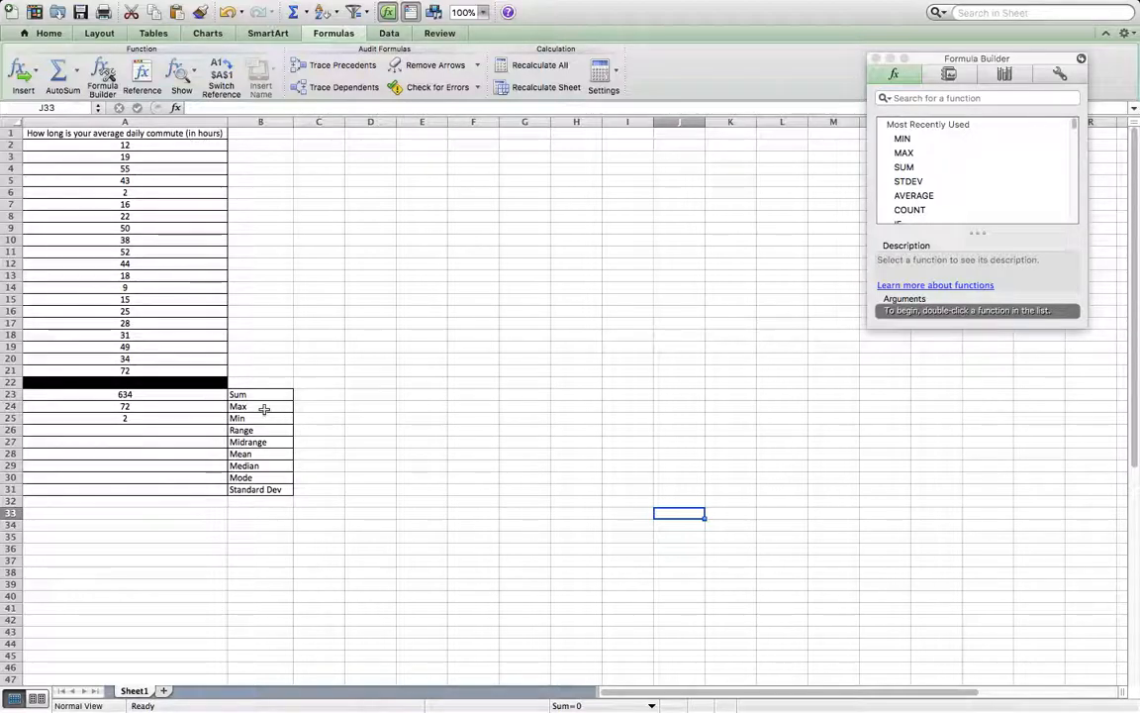
Enter 70 as the range in A26 and 35 as the midrange in A27.
{"action": "left_click", "coordinate": [137, 430]}
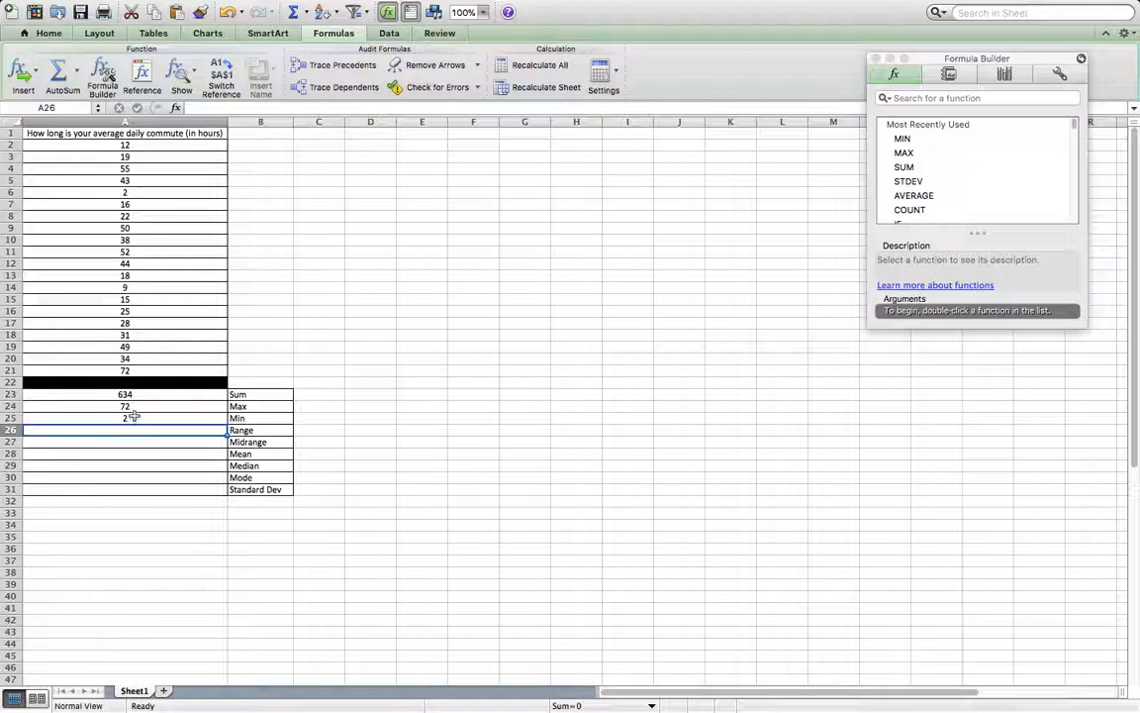
{"action": "type", "text": "70"}
{"action": "key", "text": "Return"}
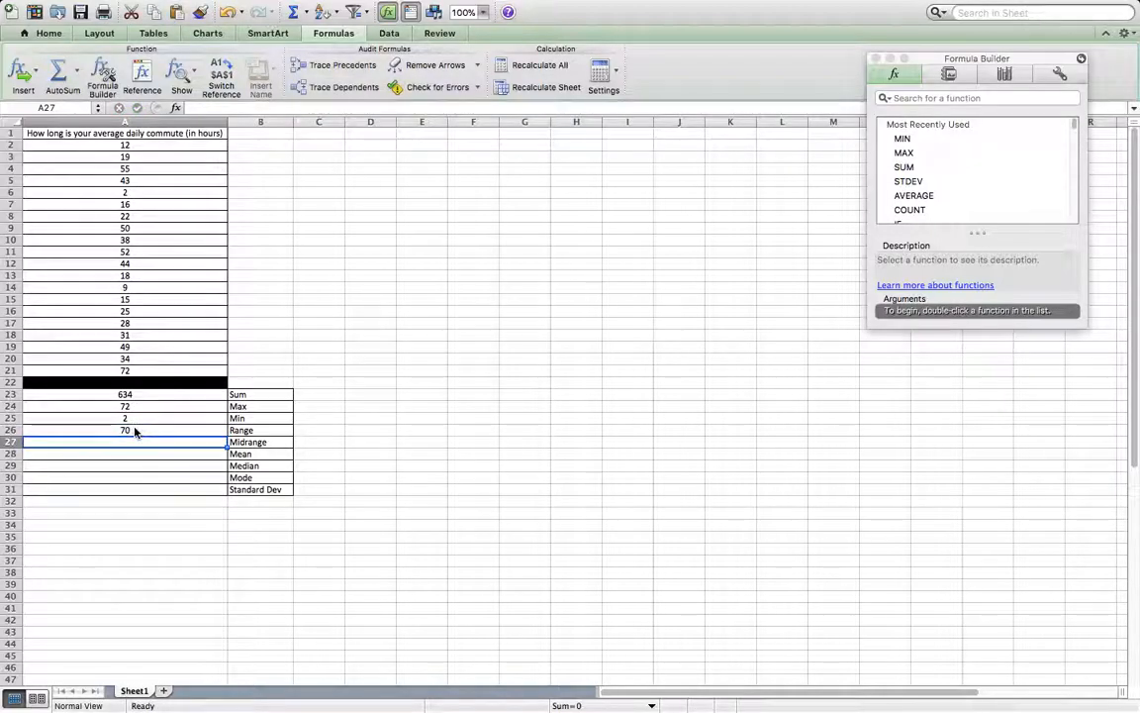
{"action": "left_click", "coordinate": [142, 430]}
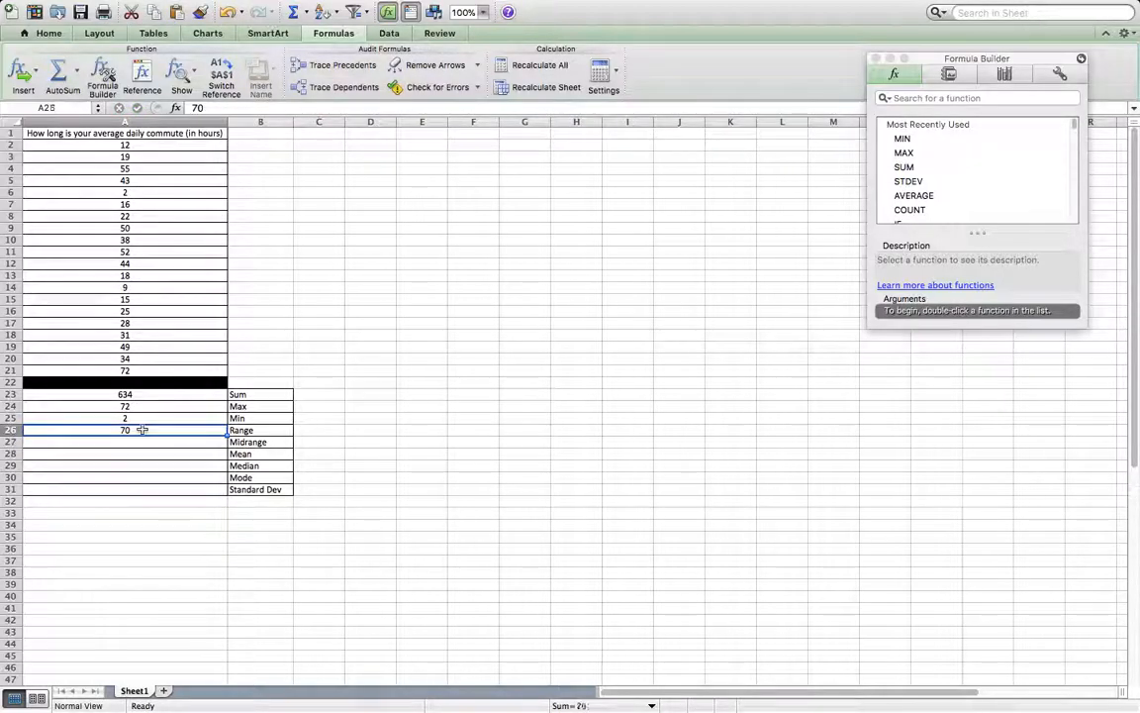
{"action": "left_click", "coordinate": [135, 442]}
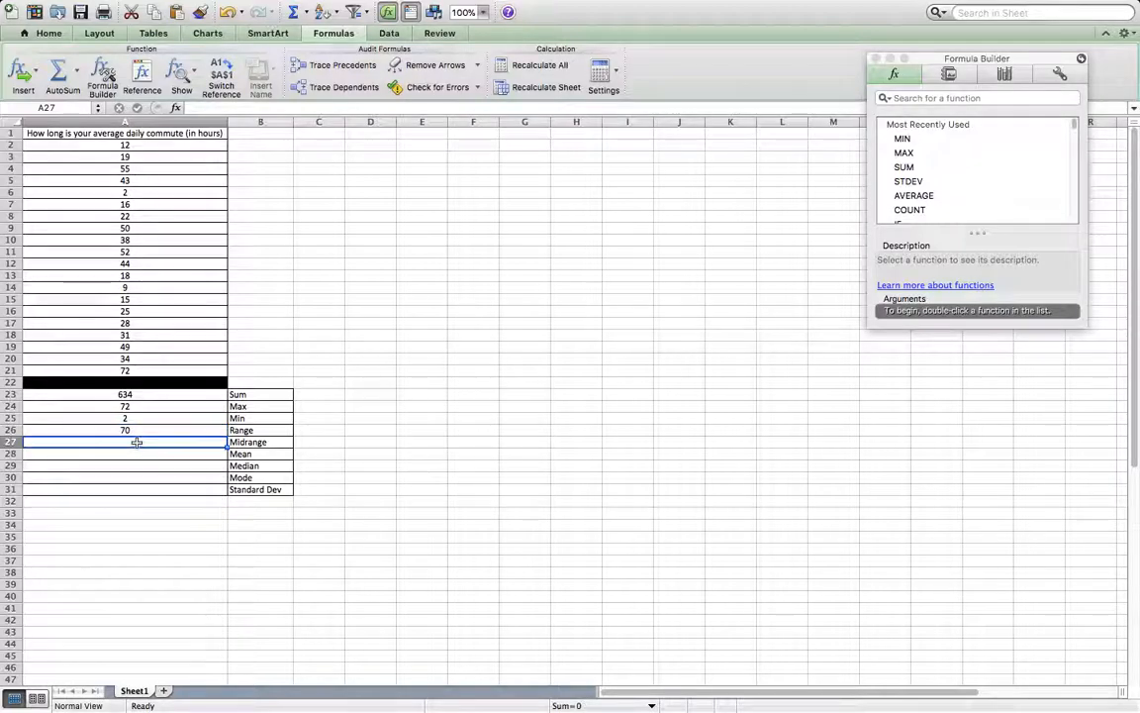
{"action": "type", "text": "35"}
{"action": "key", "text": "Return"}
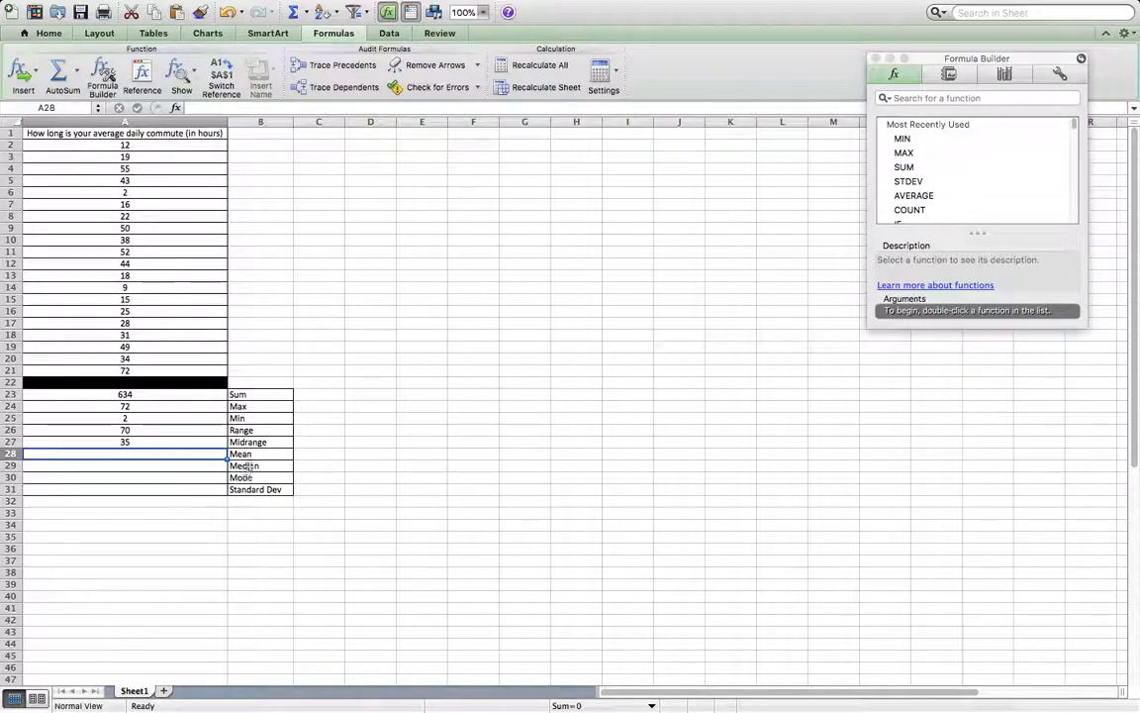
Calculate the mean of the commute data in A28 with AVERAGE over A2:A21.
{"action": "double_click", "coordinate": [913, 195]}
{"action": "left_click_drag", "start_coordinate": [114, 144], "coordinate": [126, 373]}
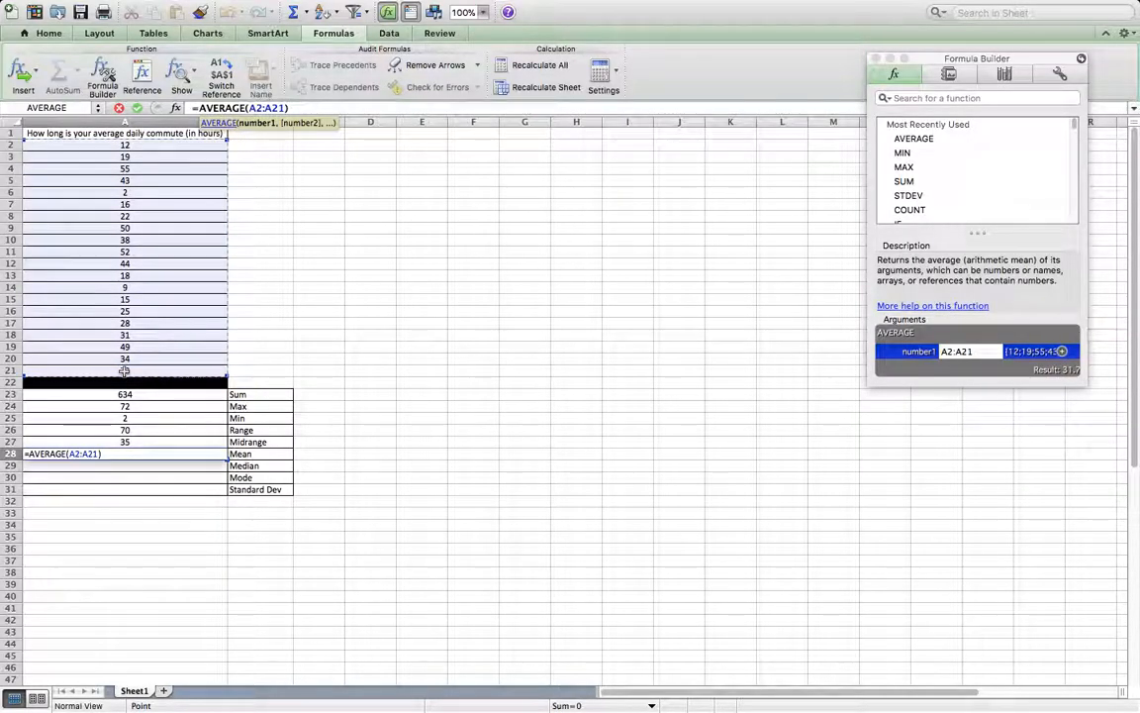
{"action": "key", "text": "Return"}
{"action": "left_click", "coordinate": [426, 369]}
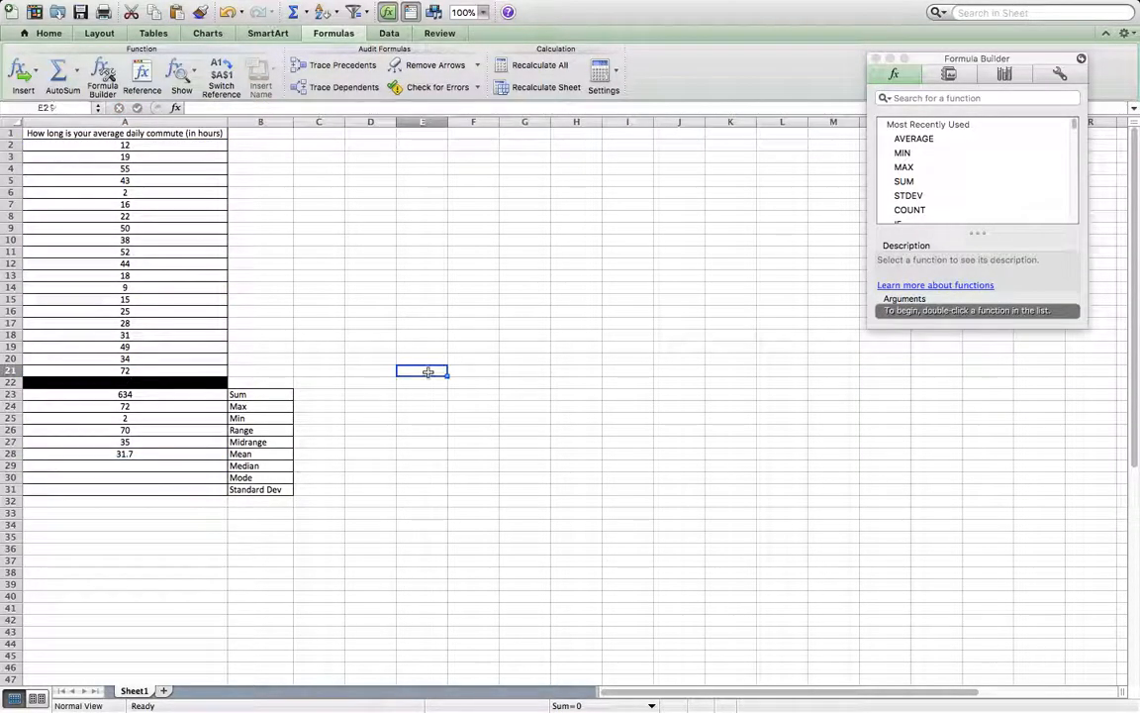
Find the median function in the Formula Builder and calculate the median in A29 over A2:A21.
{"action": "left_click", "coordinate": [158, 468]}
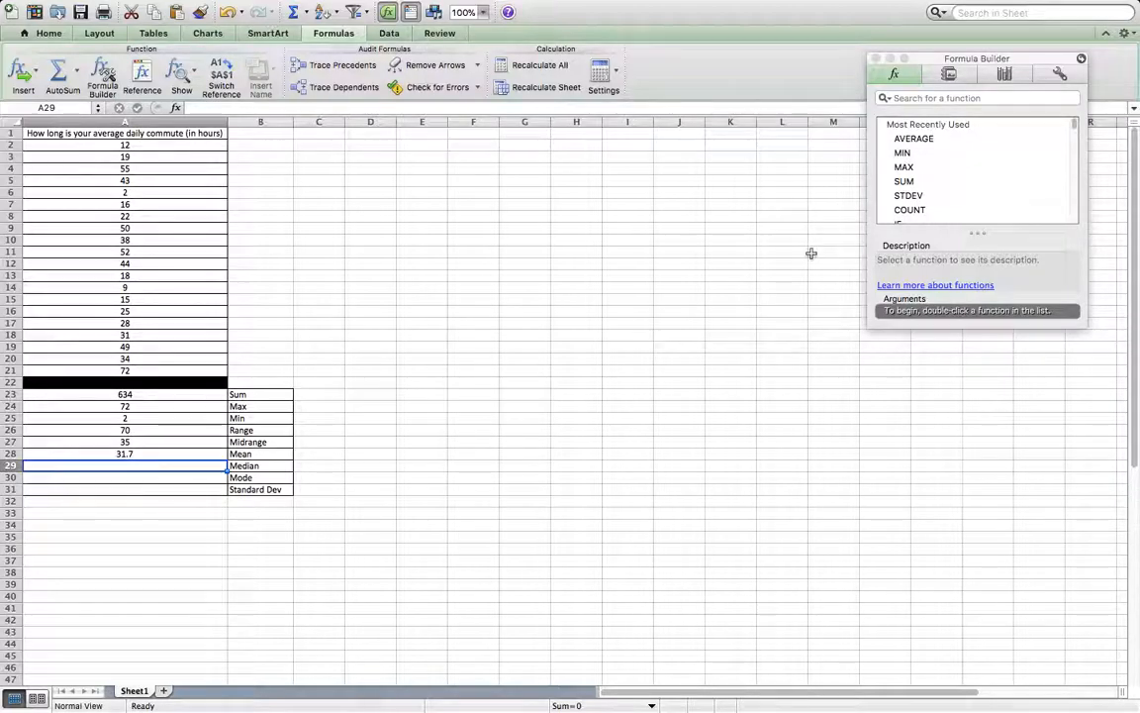
{"action": "left_click", "coordinate": [949, 99]}
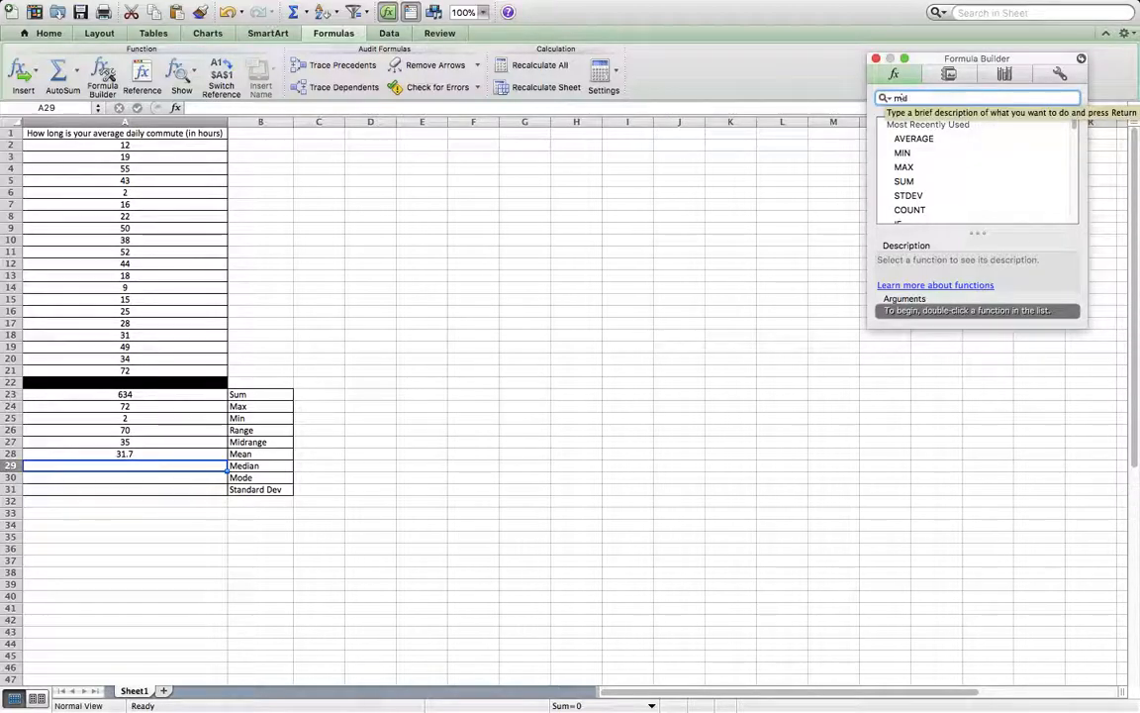
{"action": "key", "text": "Return"}
{"action": "double_click", "coordinate": [911, 140]}
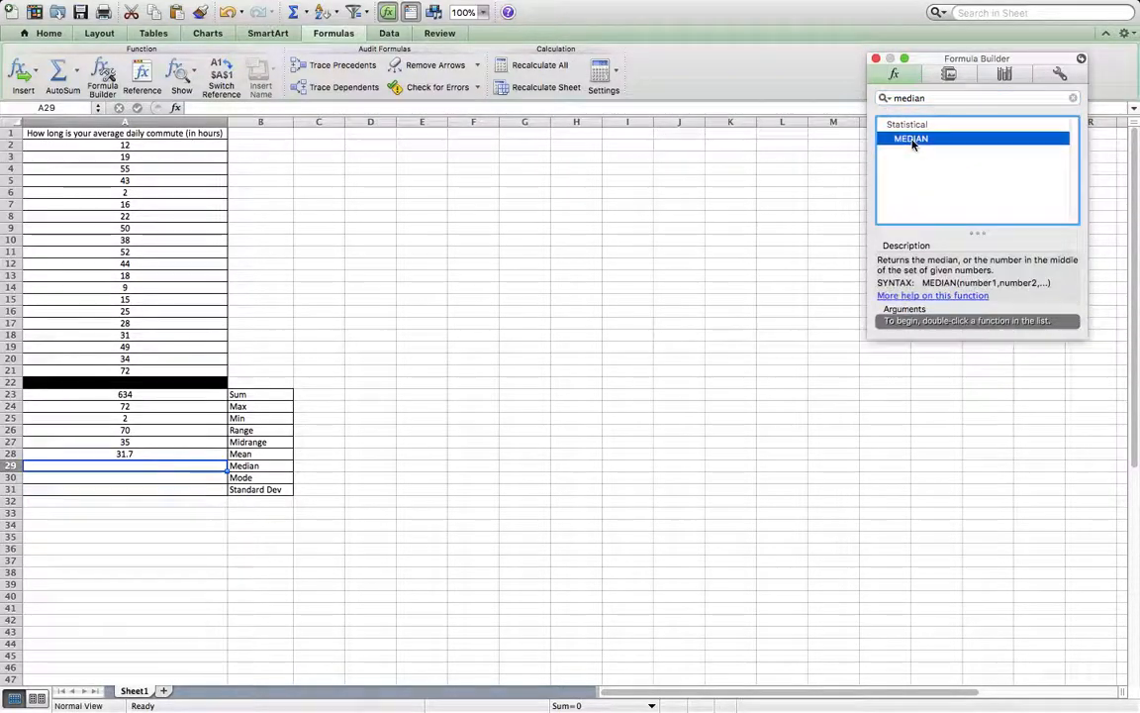
{"action": "double_click", "coordinate": [912, 144]}
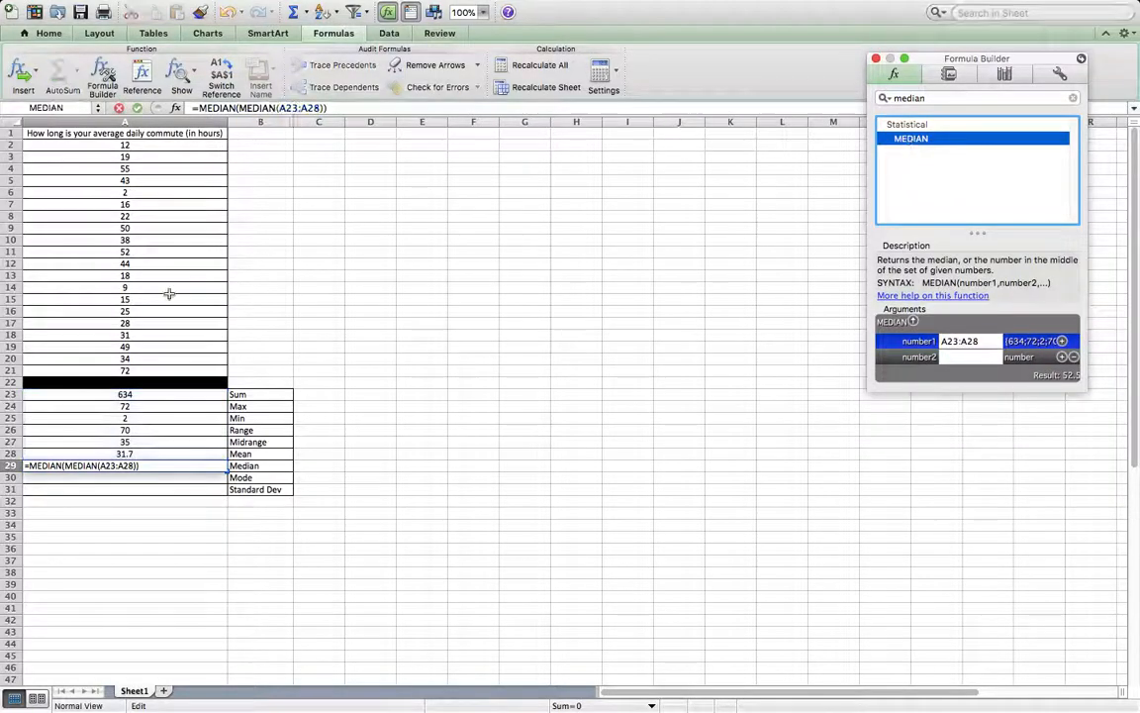
{"action": "left_click", "coordinate": [109, 144]}
{"action": "left_click_drag", "start_coordinate": [130, 233], "coordinate": [152, 376]}
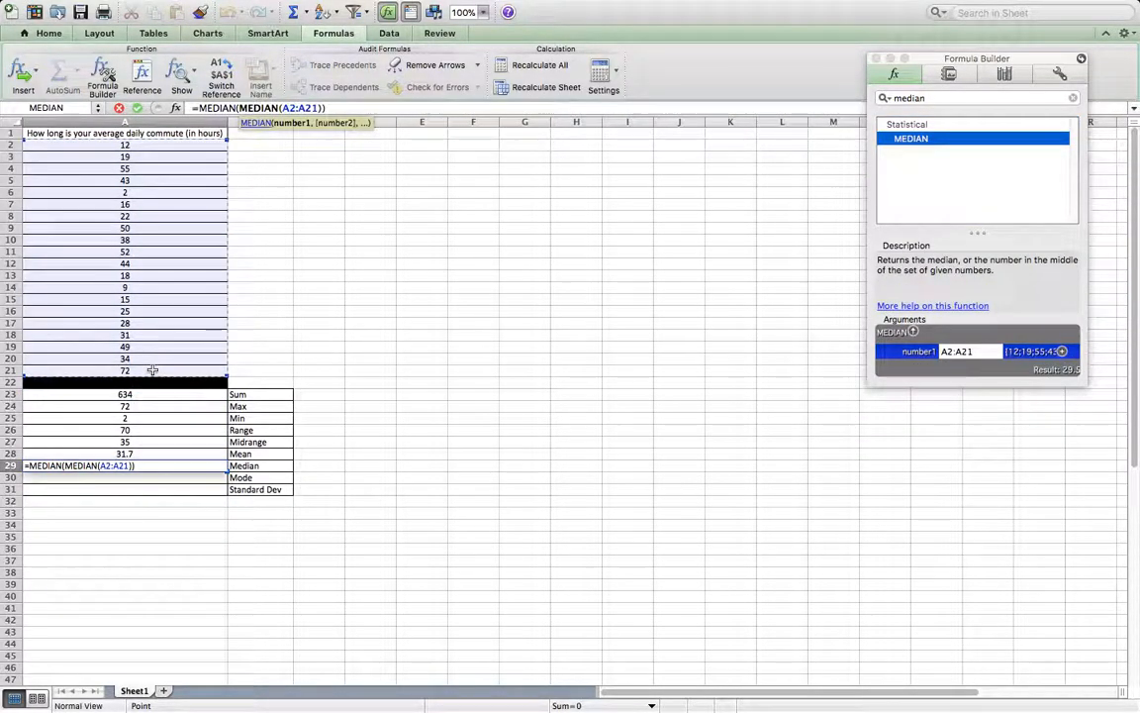
{"action": "key", "text": "Return"}
{"action": "left_click", "coordinate": [225, 618]}
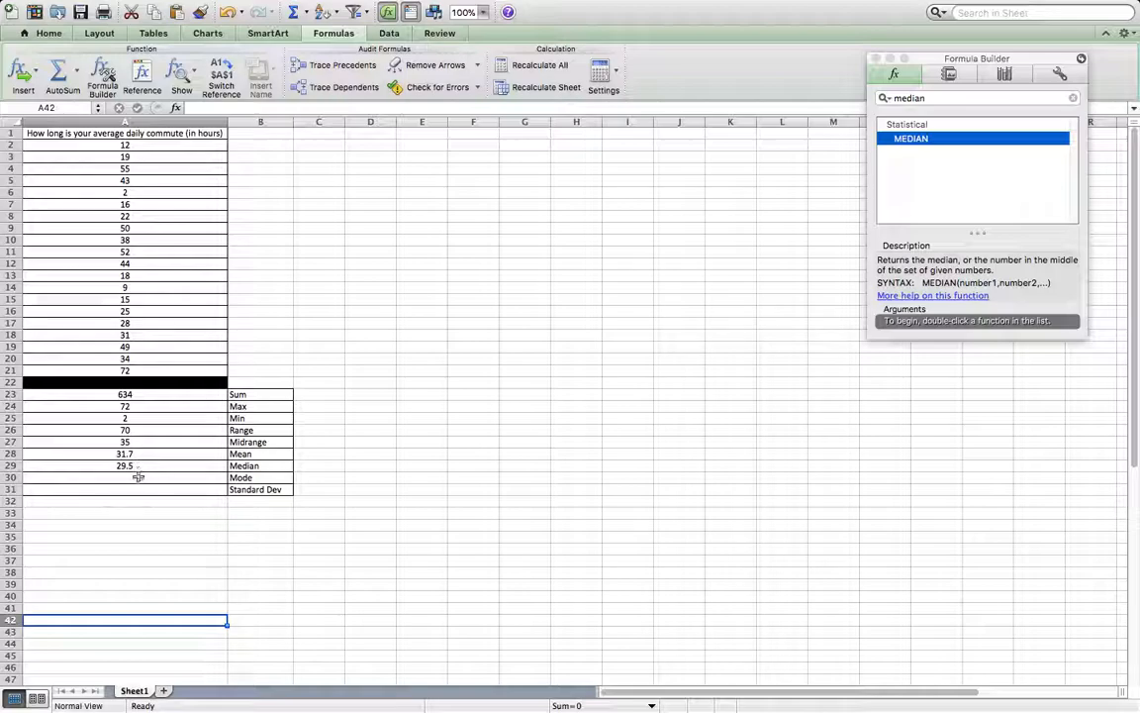
Find the MODE function in the Formula Builder and apply it in A30 over A2:A21.
{"action": "left_click", "coordinate": [127, 478]}
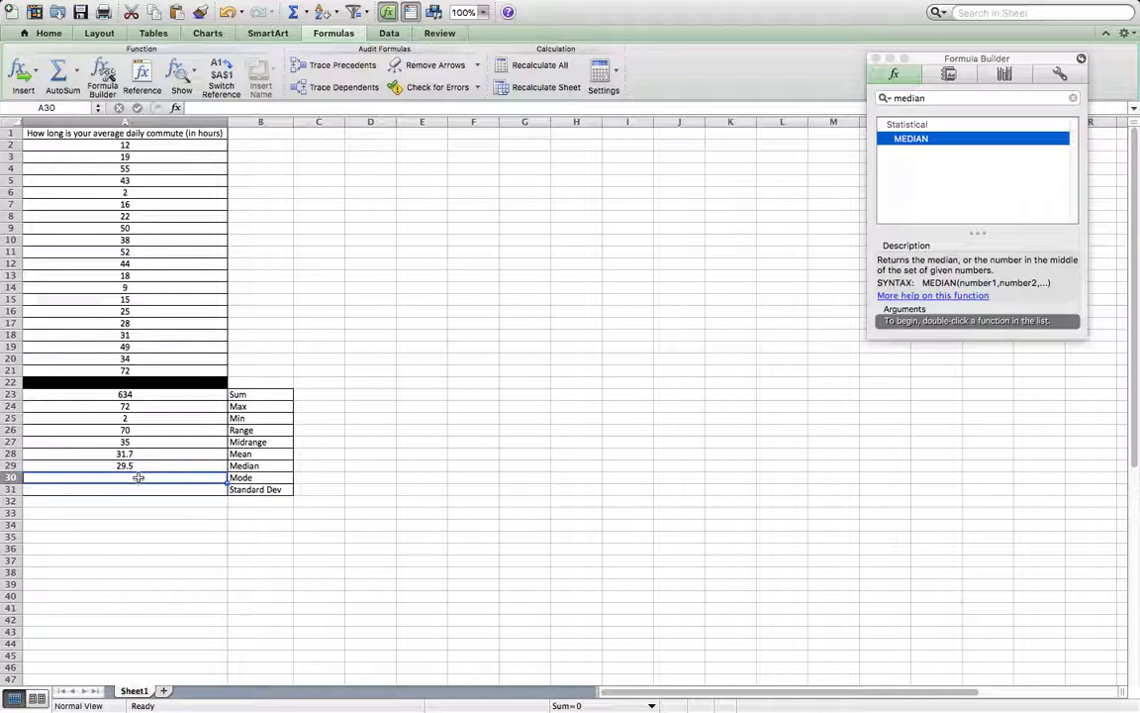
{"action": "left_click", "coordinate": [932, 99]}
{"action": "type", "text": "mode"}
{"action": "key", "text": "Return"}
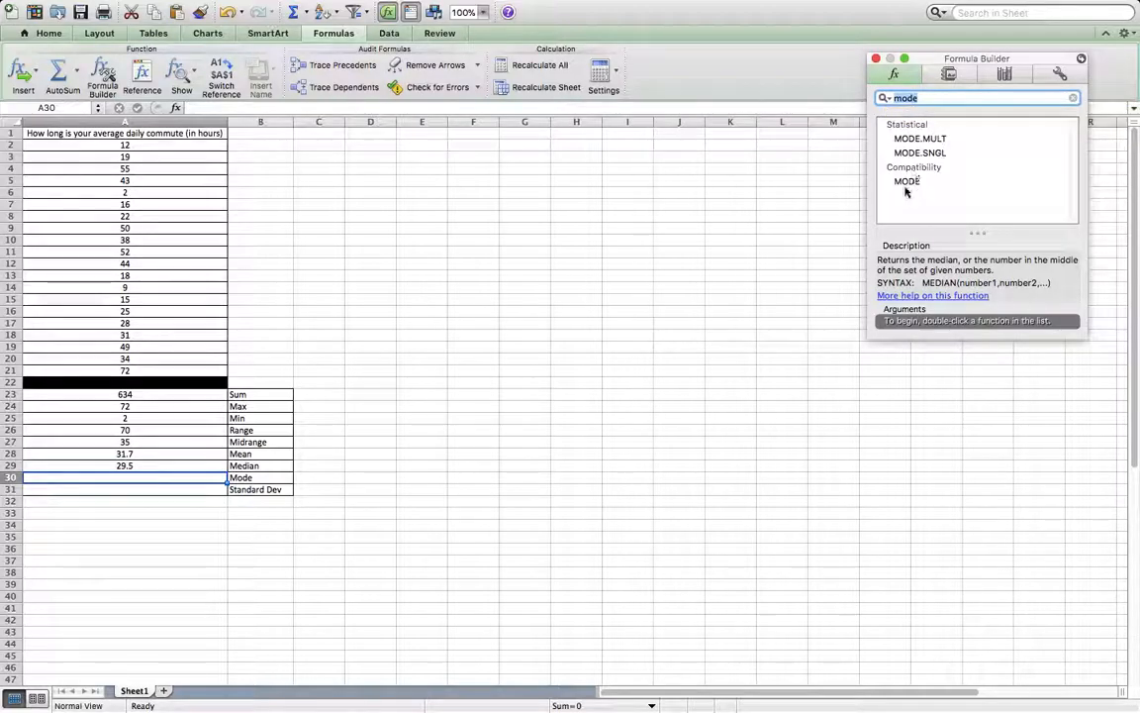
{"action": "double_click", "coordinate": [908, 184]}
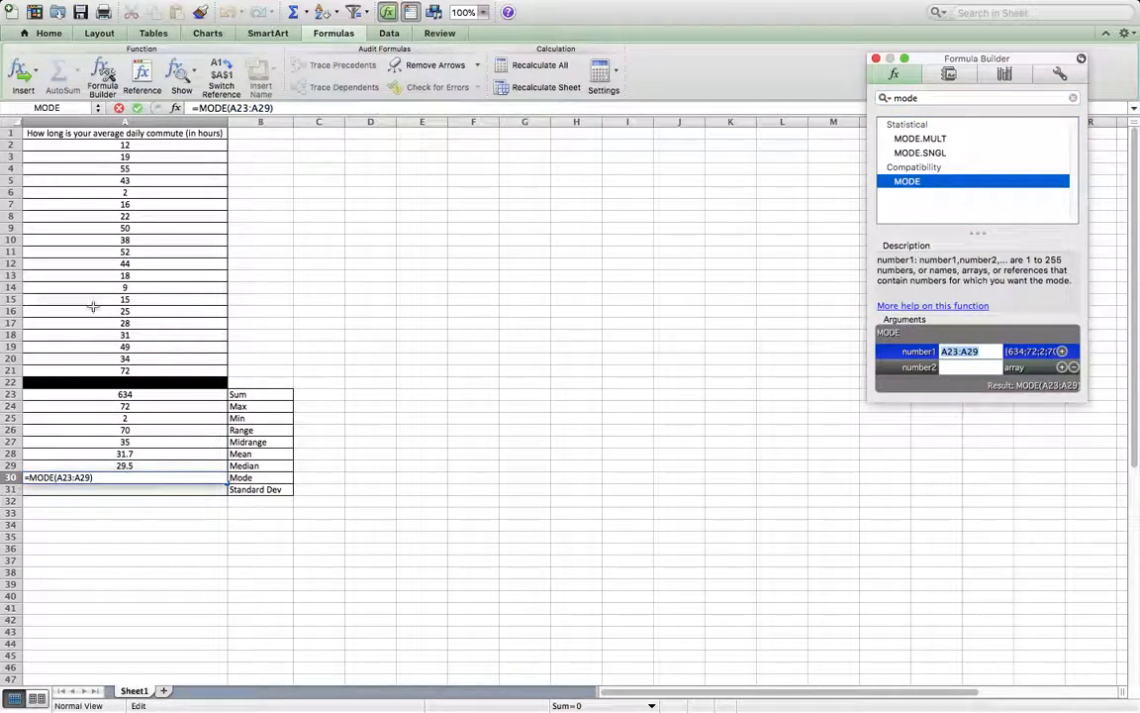
{"action": "left_click_drag", "start_coordinate": [138, 146], "coordinate": [146, 373]}
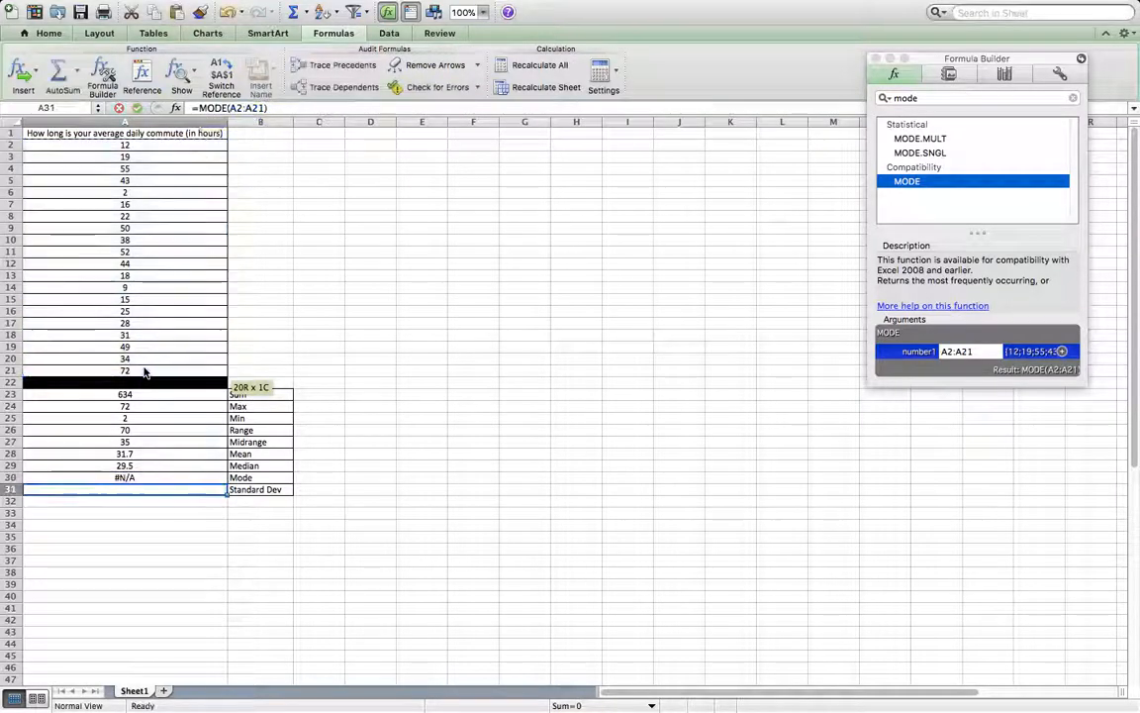
{"action": "key", "text": "Return"}
{"action": "left_click", "coordinate": [414, 453]}
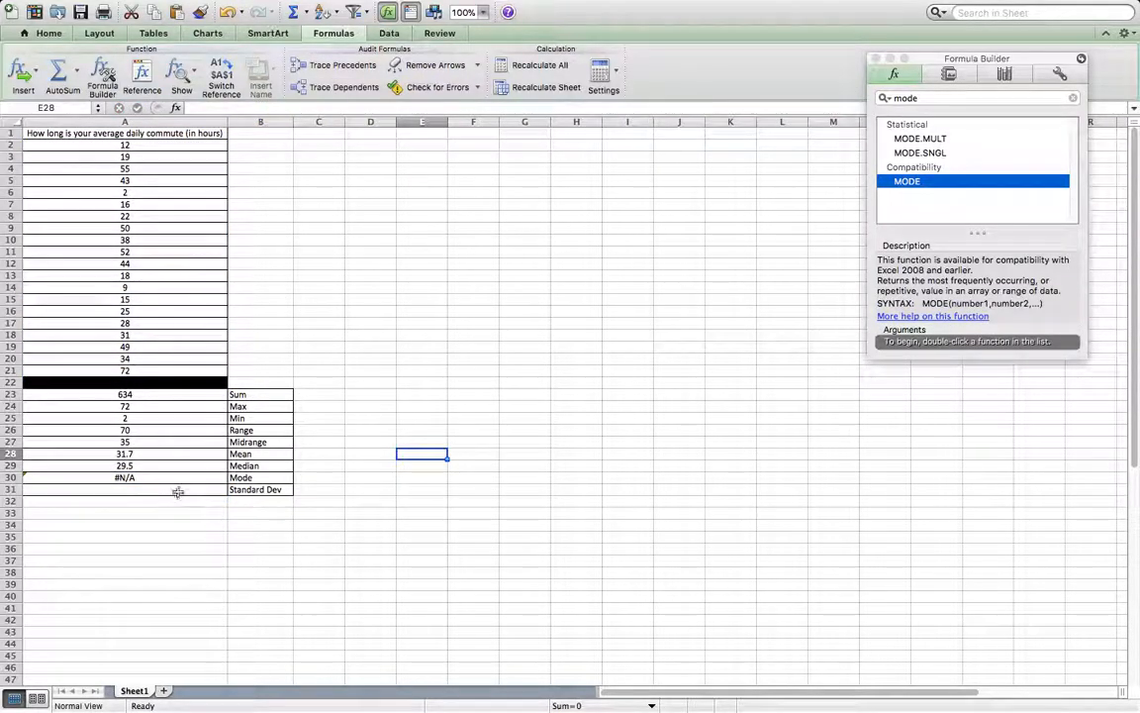
Replace the mode formula in A30 with the text No Mode.
{"action": "left_click", "coordinate": [146, 480]}
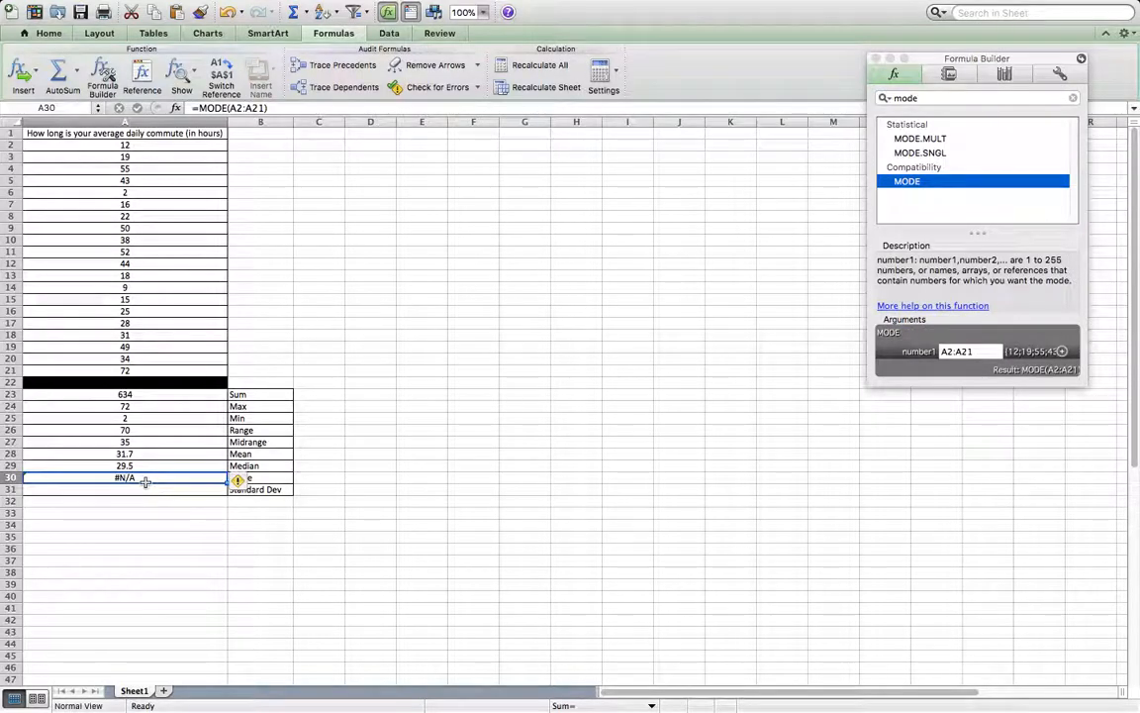
{"action": "type", "text": "No Mode"}
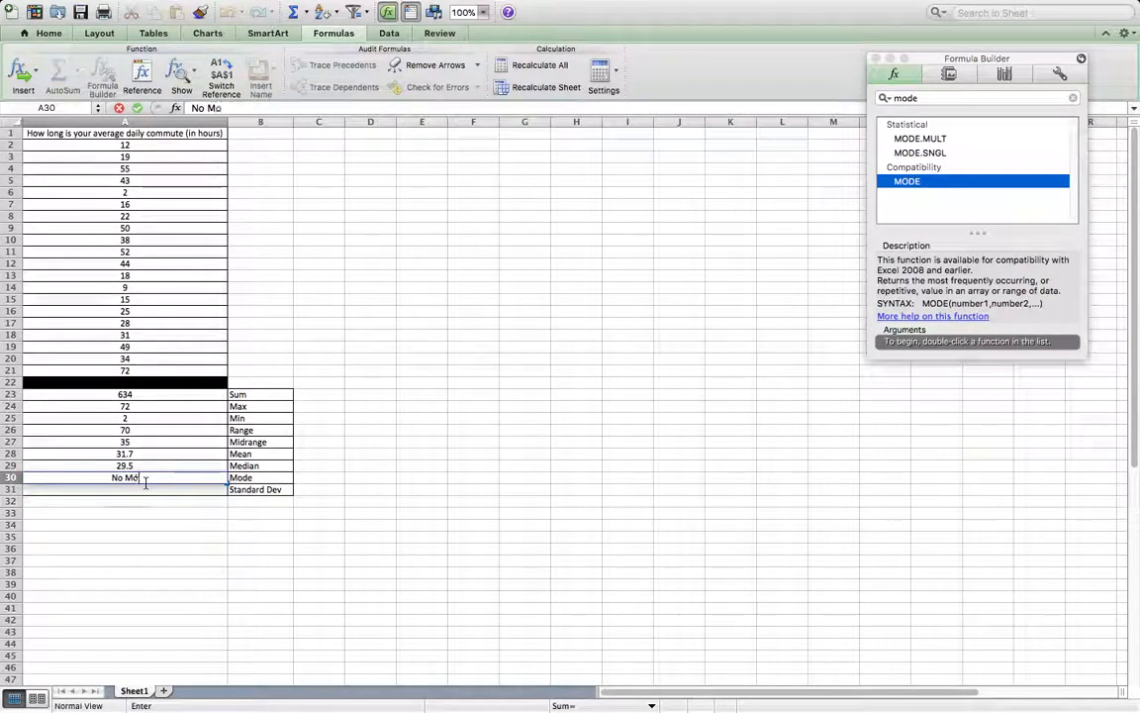
{"action": "key", "text": "Return"}
{"action": "left_click", "coordinate": [423, 453]}
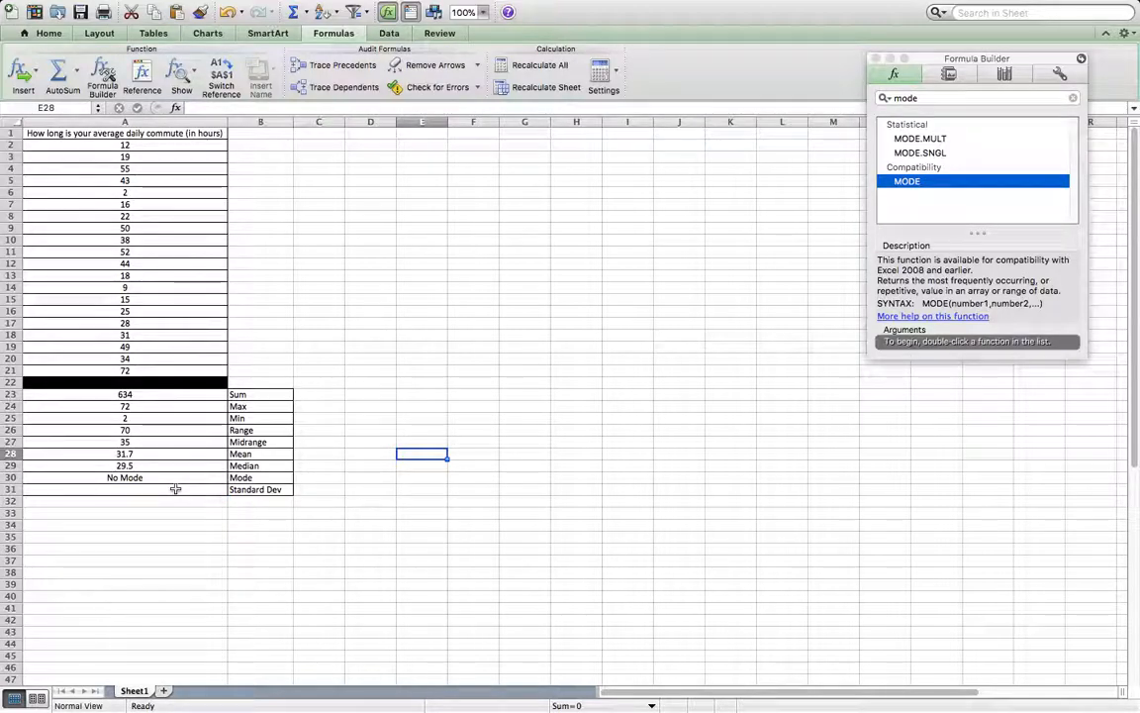
Find the STDEV function in the Formula Builder and calculate the standard deviation in A31 over A2:A21.
{"action": "left_click", "coordinate": [948, 99]}
{"action": "type", "text": "standard"}
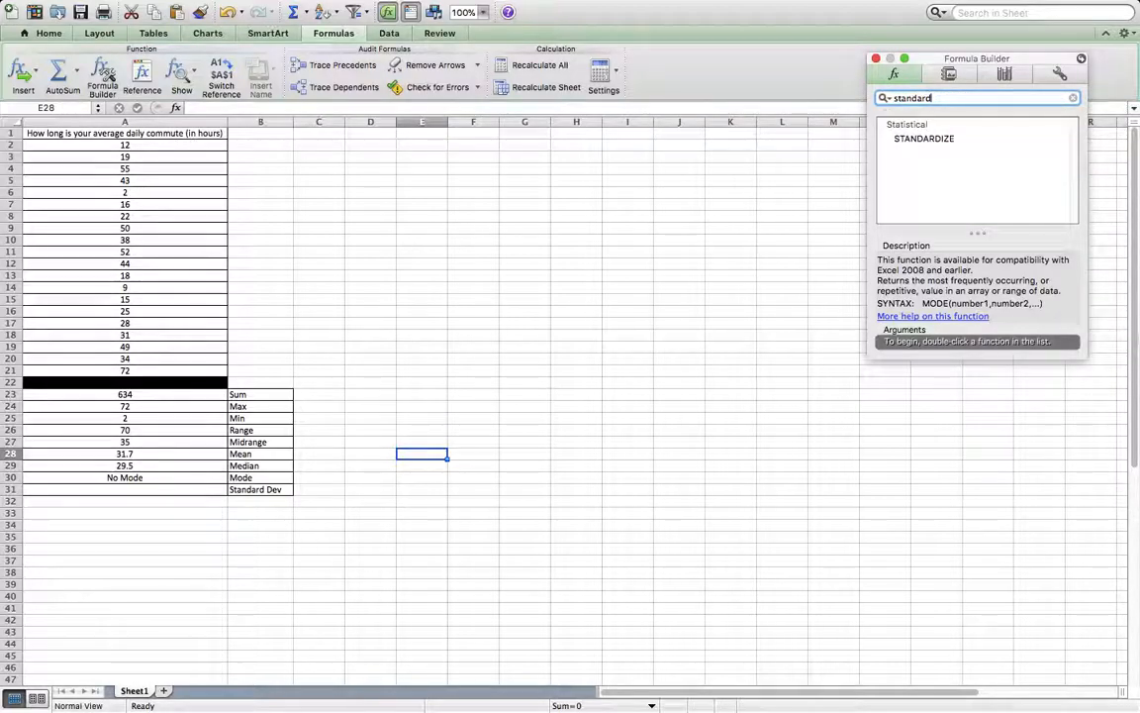
{"action": "key", "text": "BackSpace"}
{"action": "key", "text": "BackSpace"}
{"action": "key", "text": "BackSpace"}
{"action": "key", "text": "BackSpace"}
{"action": "key", "text": "BackSpace"}
{"action": "key", "text": "BackSpace"}
{"action": "key", "text": "BackSpace"}
{"action": "key", "text": "BackSpace"}
{"action": "key", "text": "BackSpace"}
{"action": "key", "text": "BackSpace"}
{"action": "key", "text": "BackSpace"}
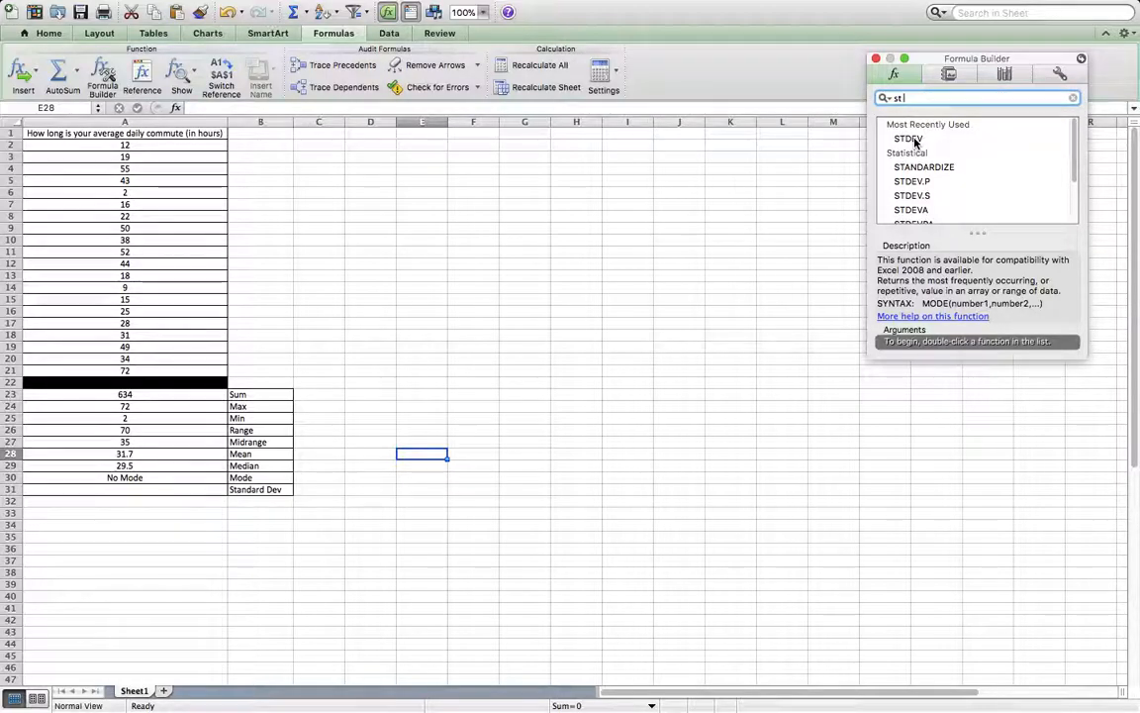
{"action": "left_click", "coordinate": [150, 489]}
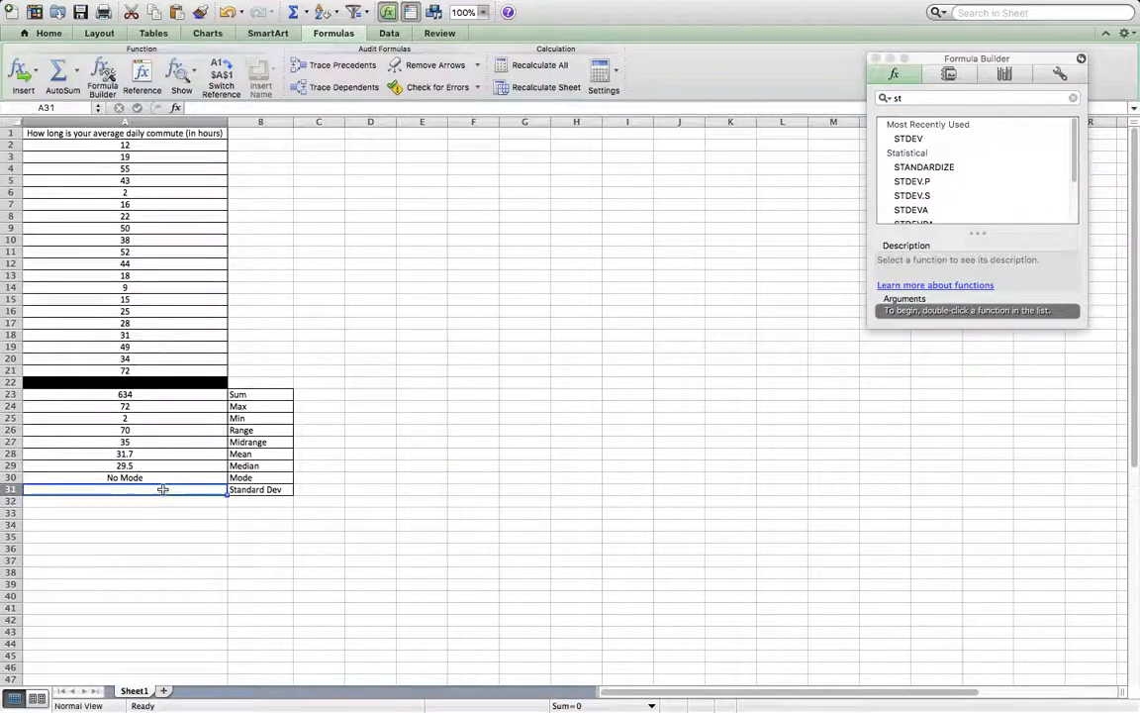
{"action": "double_click", "coordinate": [920, 139]}
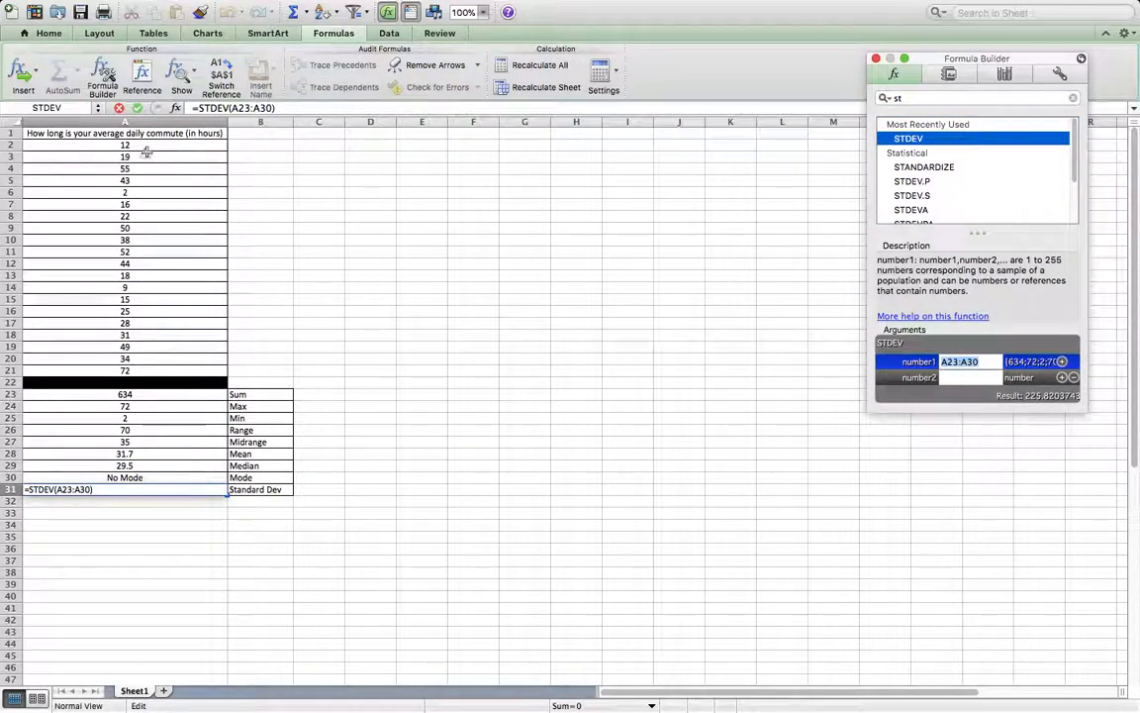
{"action": "left_click_drag", "start_coordinate": [149, 146], "coordinate": [162, 374]}
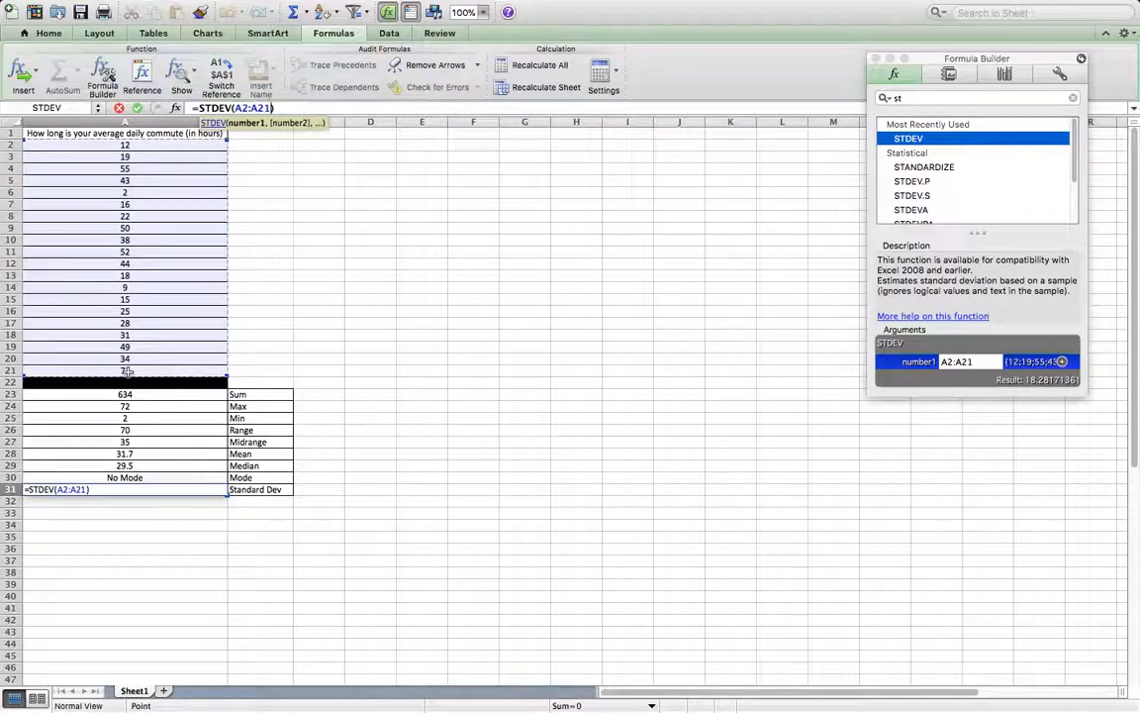
{"action": "key", "text": "Return"}
{"action": "left_click", "coordinate": [256, 596]}
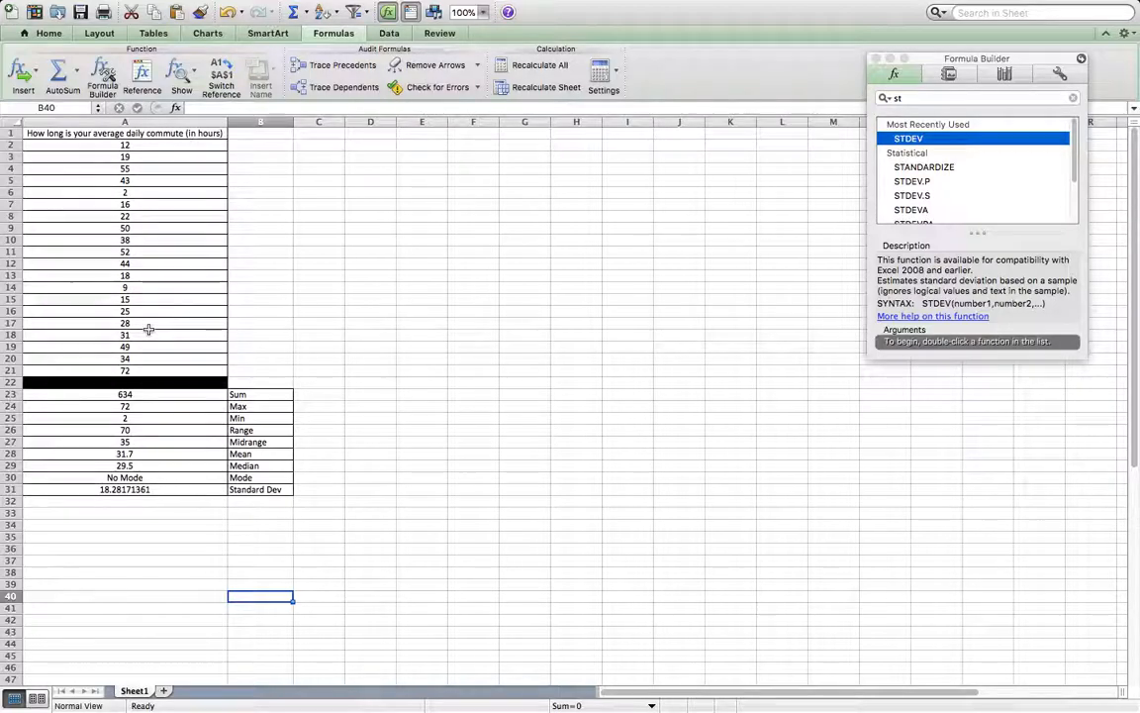
Select the standard deviation result in A31 and move the Formula Builder clear of the number formatting controls.
{"action": "left_click", "coordinate": [156, 489]}
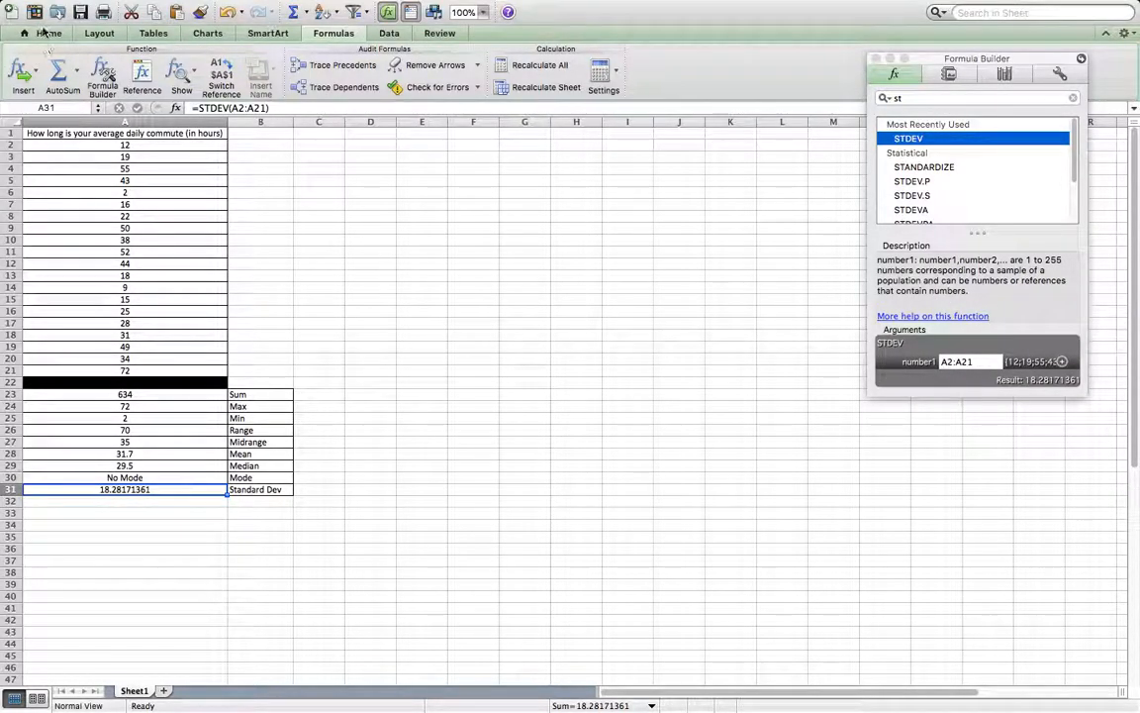
{"action": "left_click", "coordinate": [45, 33]}
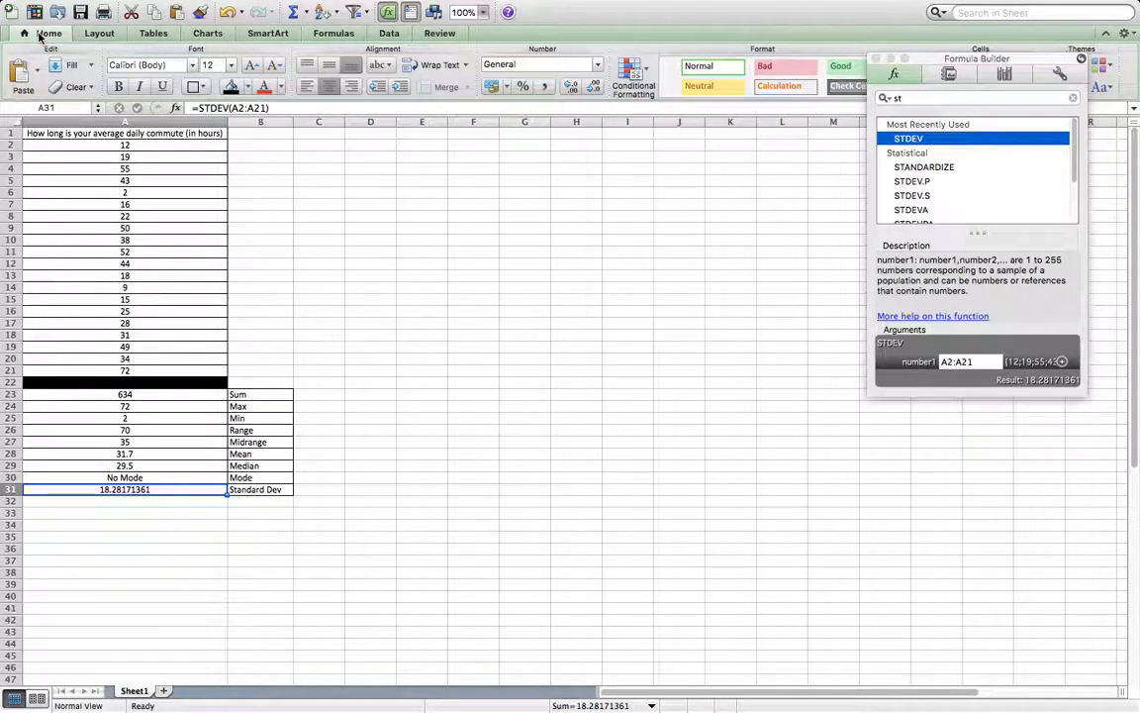
{"action": "left_click_drag", "start_coordinate": [952, 62], "coordinate": [954, 327]}
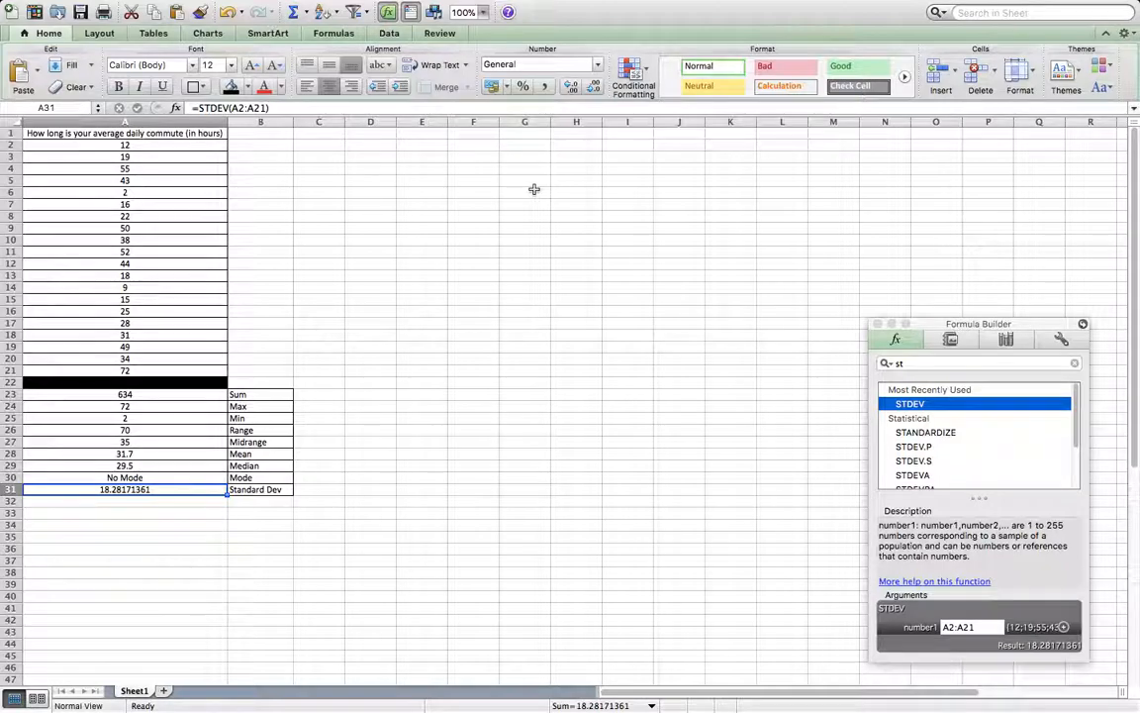
{"action": "left_click", "coordinate": [103, 34]}
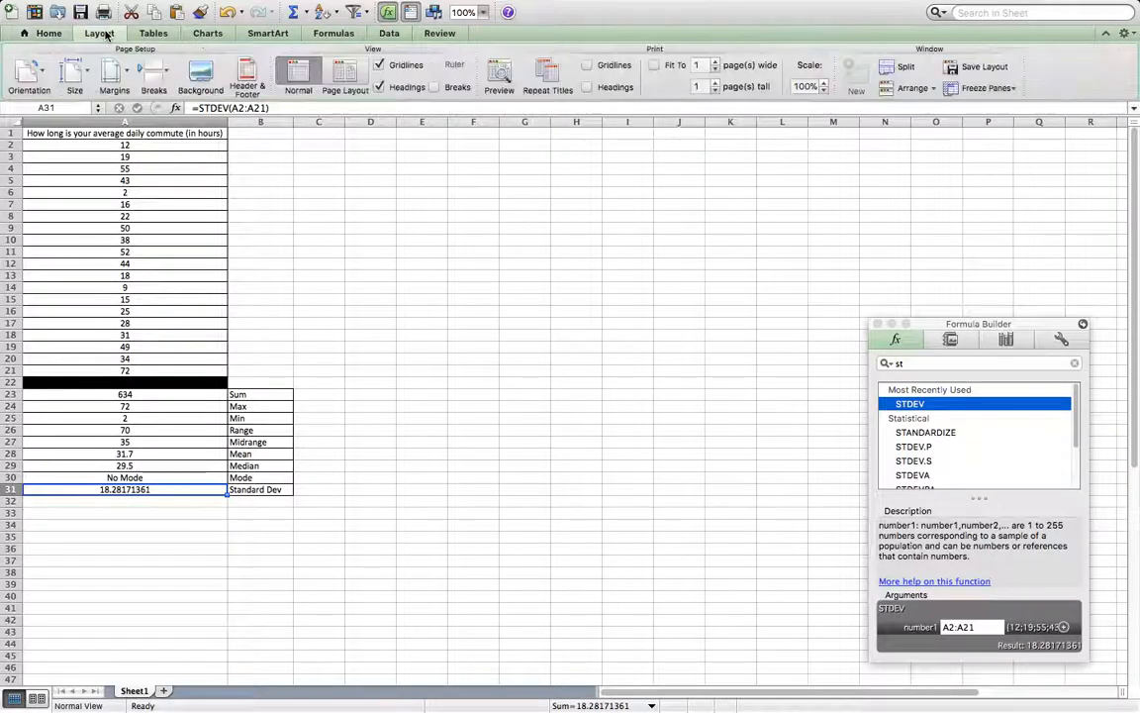
{"action": "left_click", "coordinate": [154, 33]}
{"action": "left_click", "coordinate": [209, 35]}
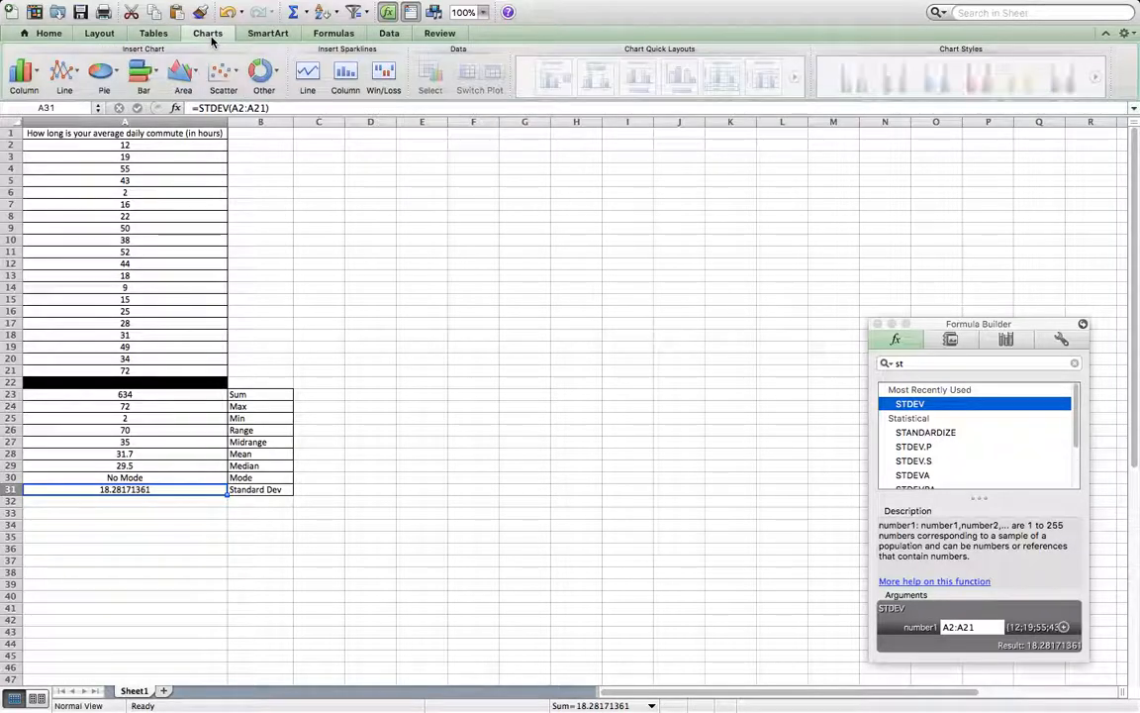
{"action": "left_click", "coordinate": [278, 32]}
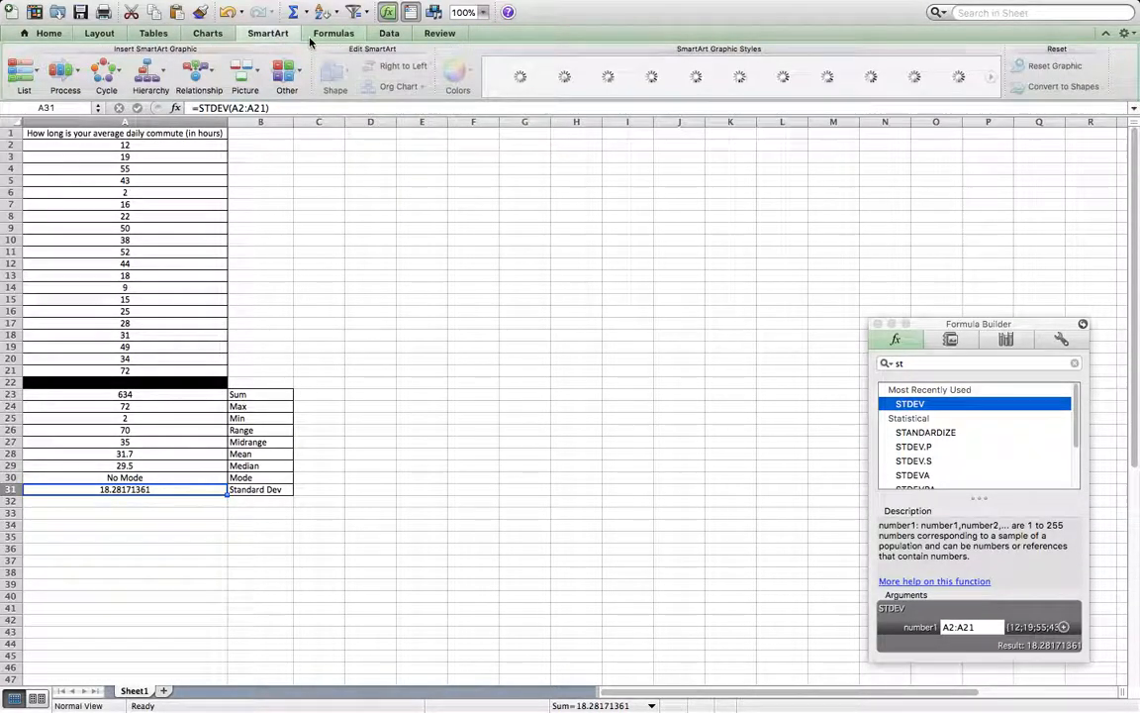
{"action": "left_click", "coordinate": [389, 33]}
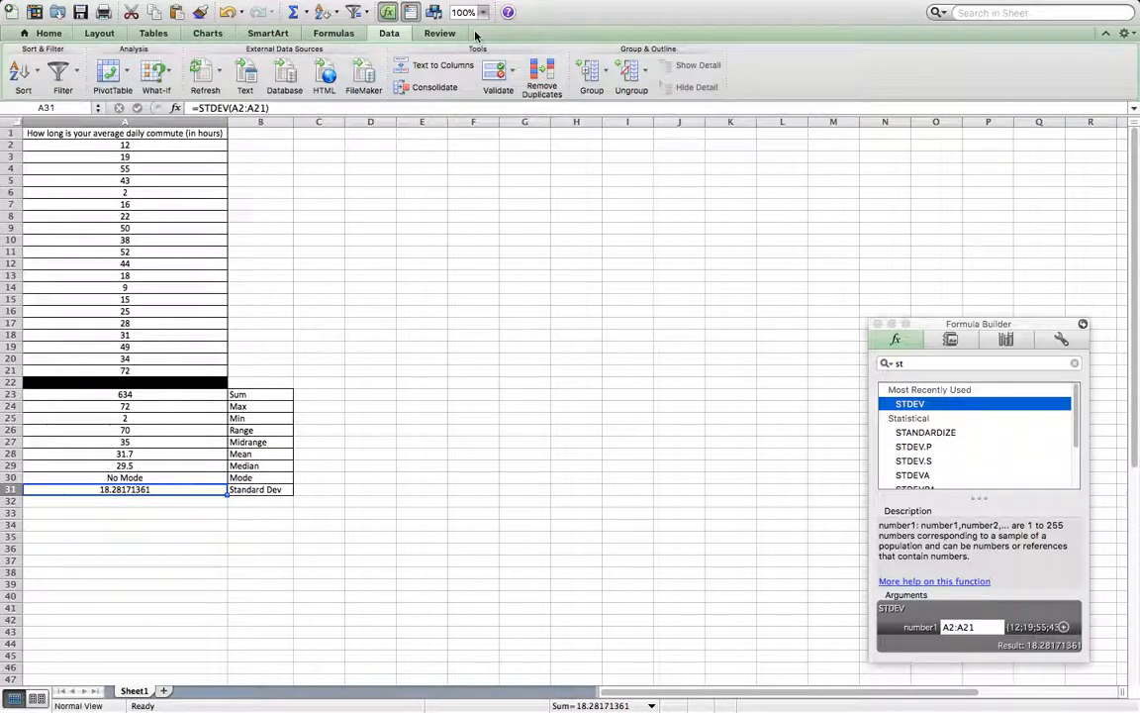
{"action": "left_click", "coordinate": [439, 34]}
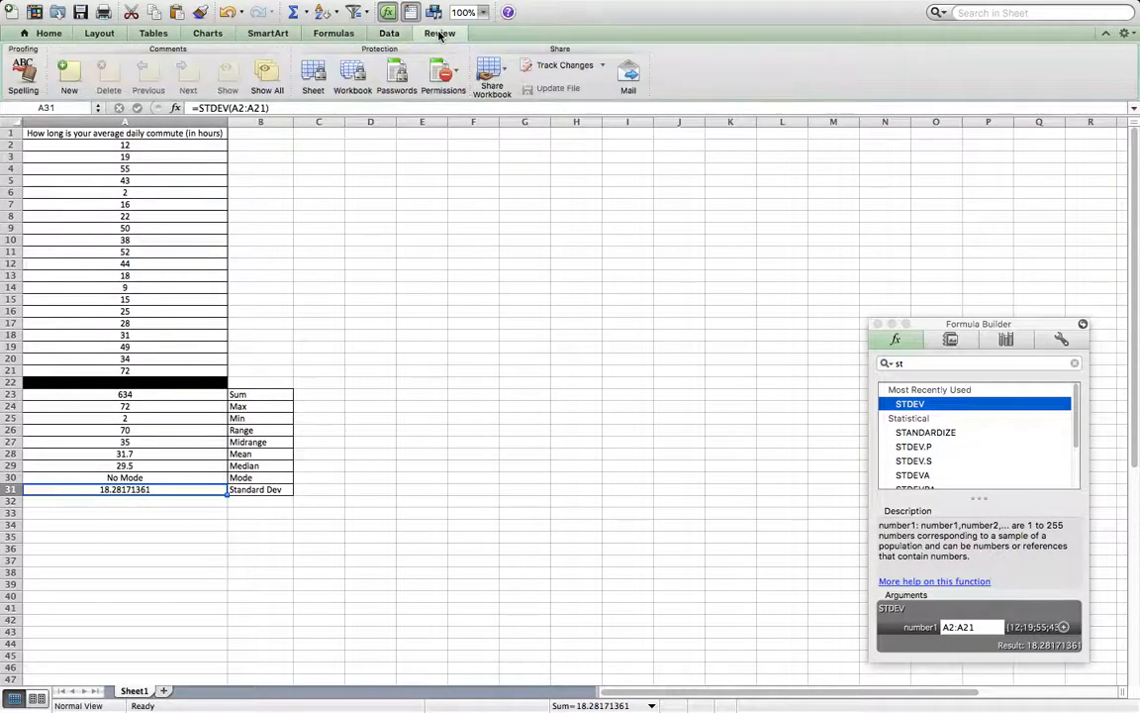
{"action": "left_click", "coordinate": [334, 33]}
Reduce the standard deviation in A31 to two displayed decimal places.
{"action": "left_click", "coordinate": [45, 34]}
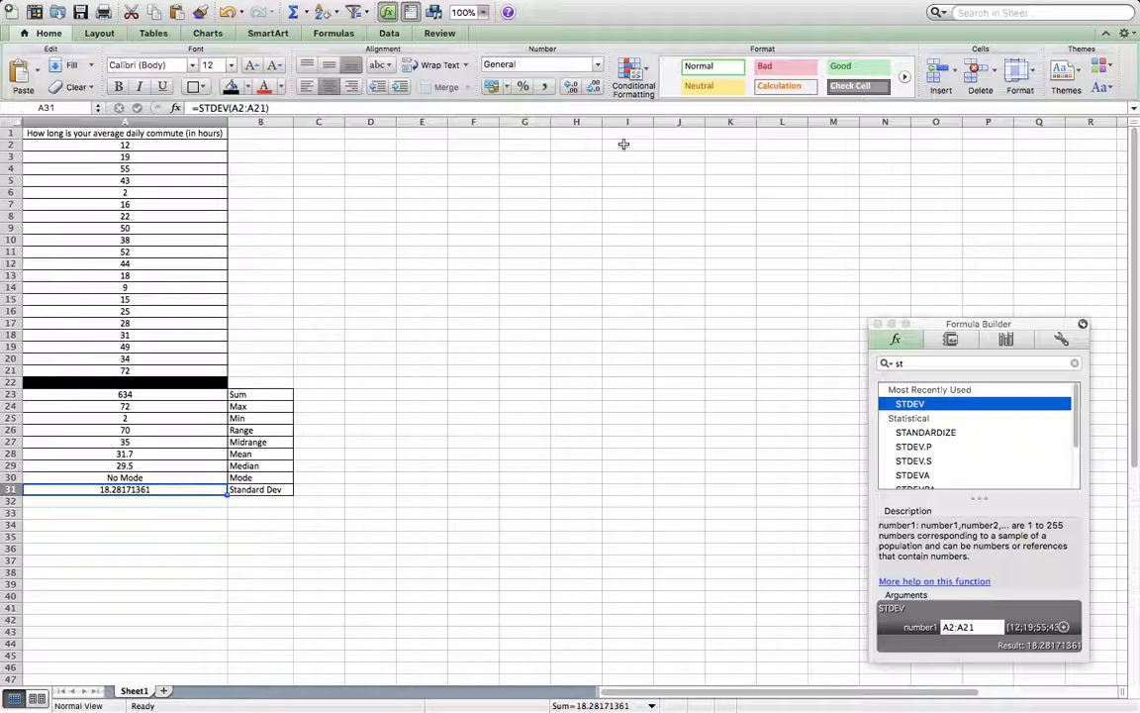
{"action": "left_click", "coordinate": [595, 89]}
{"action": "left_click", "coordinate": [595, 89]}
{"action": "left_click", "coordinate": [595, 89]}
{"action": "left_click", "coordinate": [595, 89]}
{"action": "left_click", "coordinate": [595, 90]}
{"action": "left_click", "coordinate": [595, 89]}
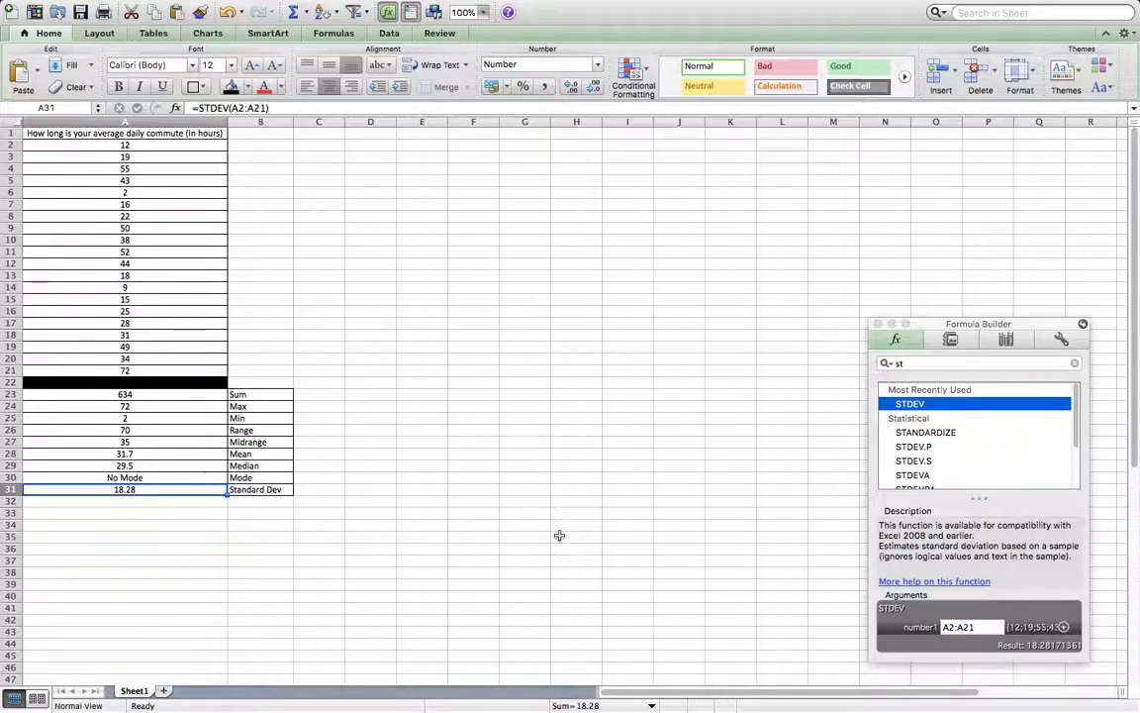
{"action": "left_click", "coordinate": [317, 538]}
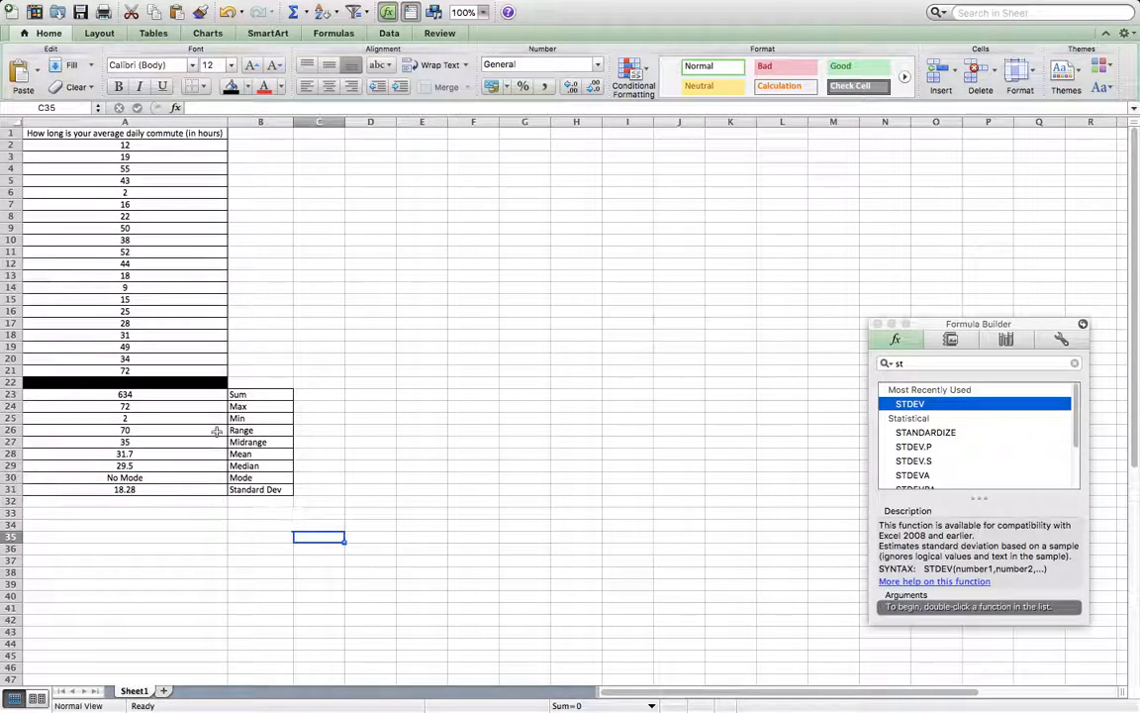
Fill the results block A23:B31 with yellow and make the statistic labels in B23:B31 bold.
{"action": "left_click_drag", "start_coordinate": [111, 396], "coordinate": [256, 489]}
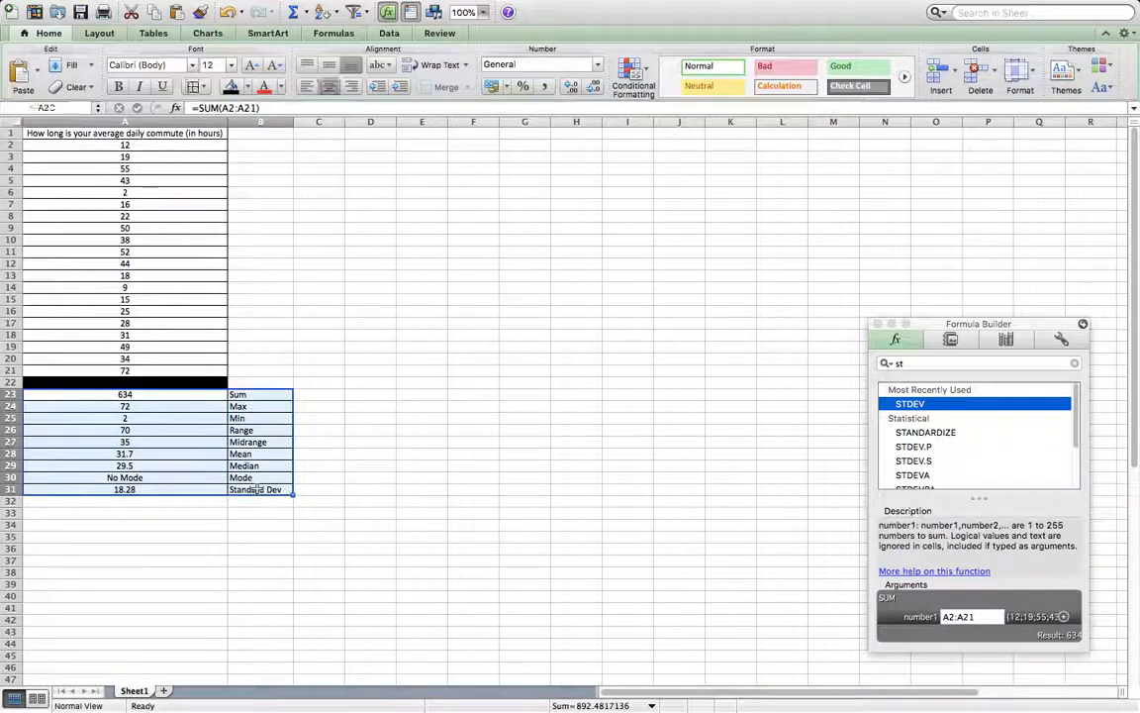
{"action": "left_click", "coordinate": [247, 88]}
{"action": "left_click", "coordinate": [260, 203]}
{"action": "left_click", "coordinate": [560, 479]}
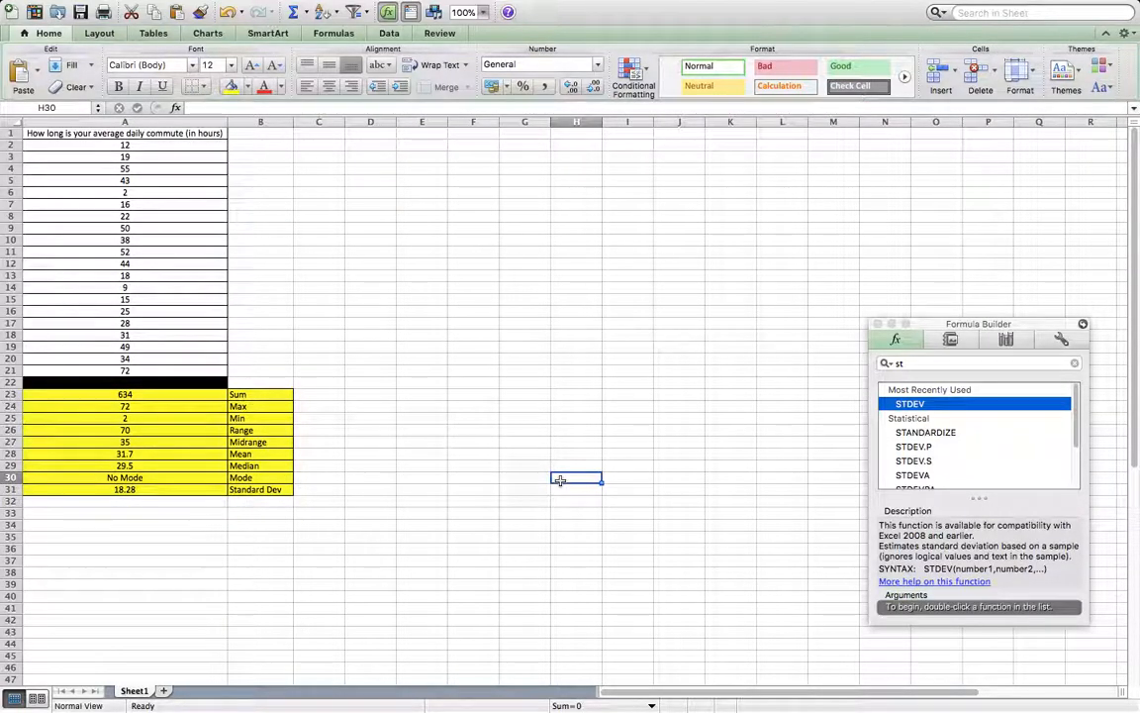
{"action": "left_click_drag", "start_coordinate": [259, 394], "coordinate": [254, 489]}
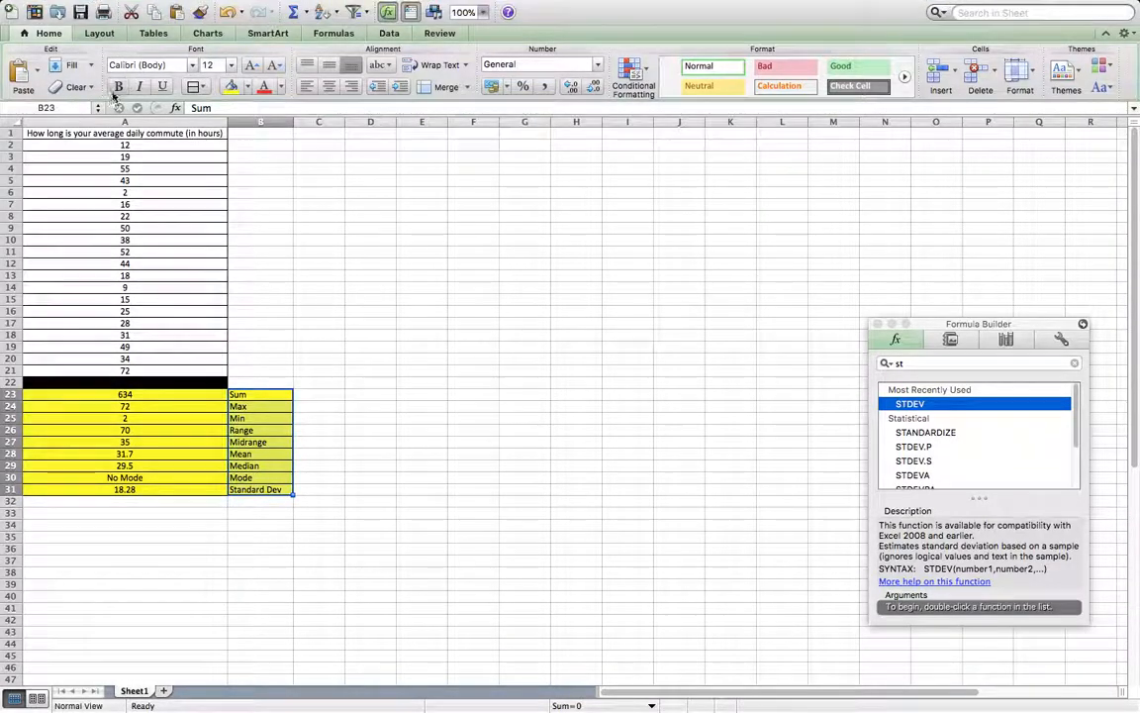
{"action": "left_click", "coordinate": [585, 492]}
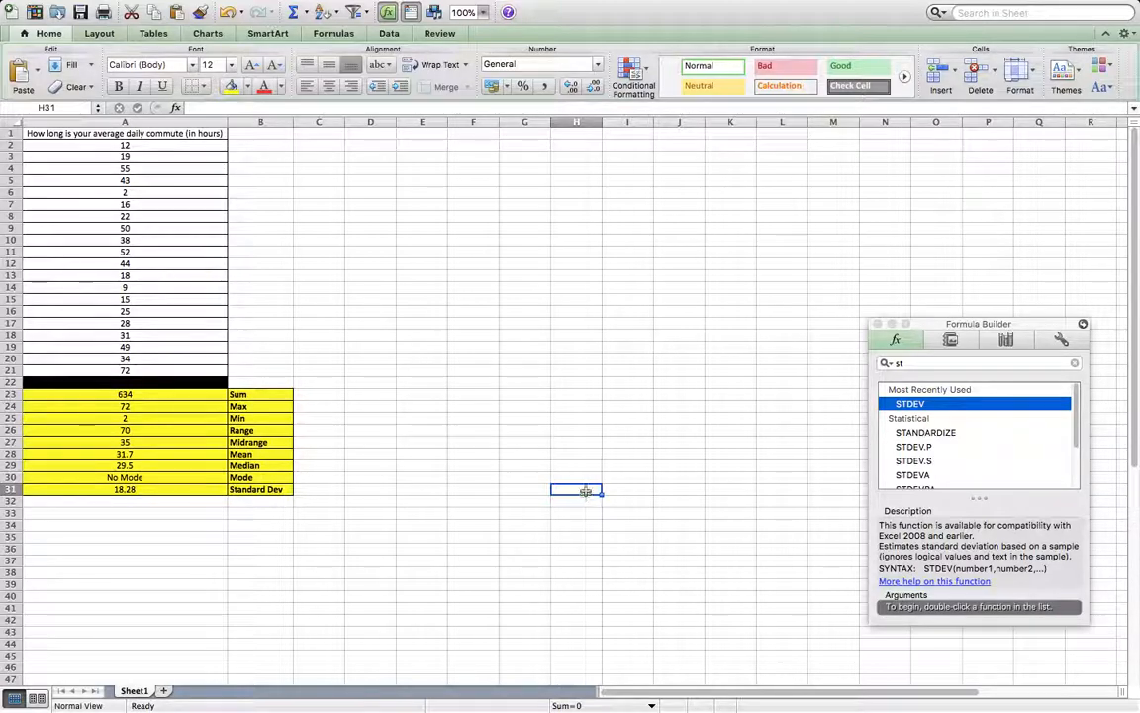
Close the Formula Builder, leaving its toolbox settings unchanged.
{"action": "left_click", "coordinate": [1084, 325]}
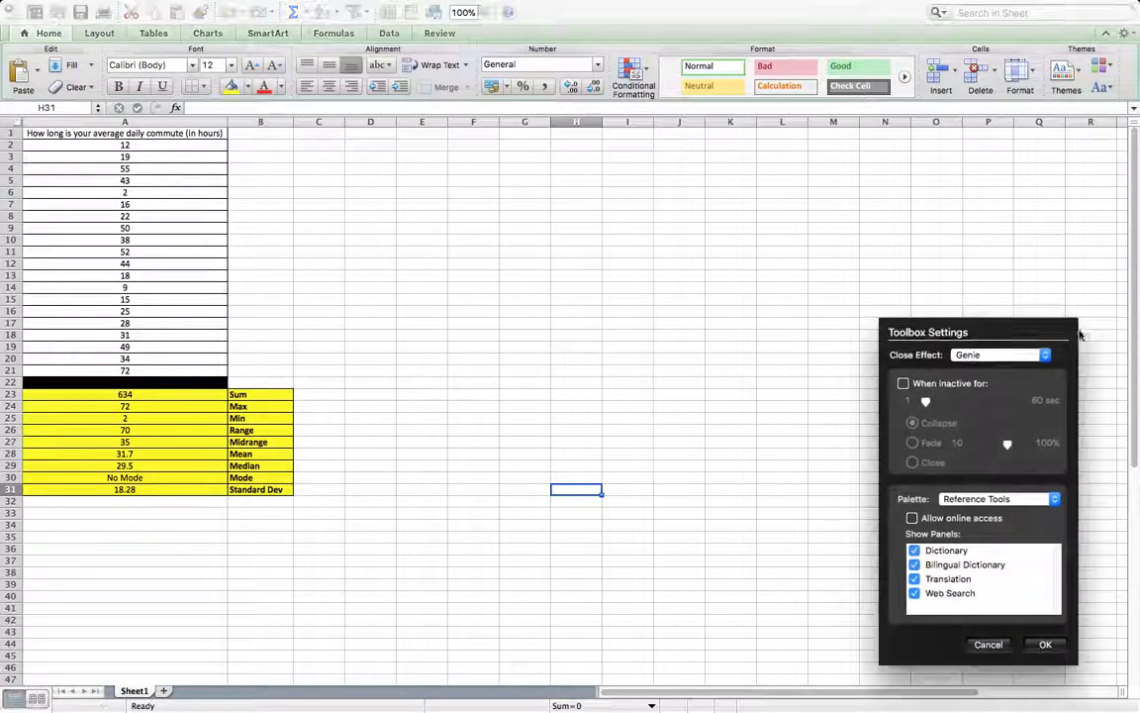
{"action": "left_click", "coordinate": [990, 648]}
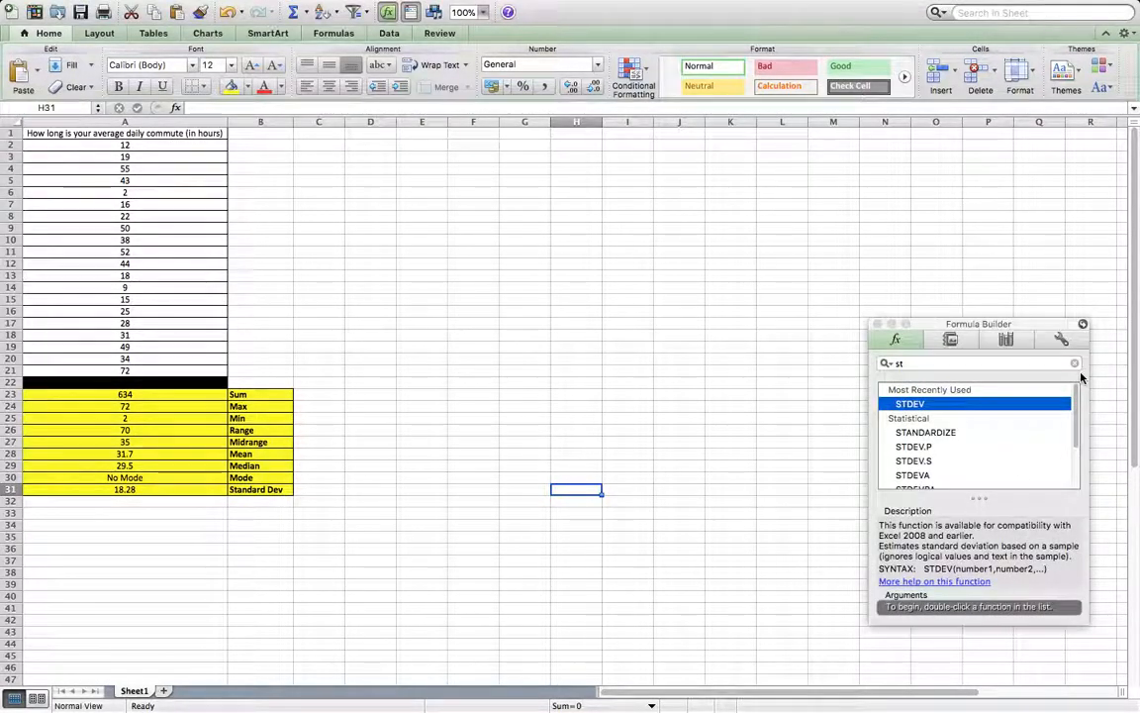
{"action": "left_click", "coordinate": [878, 324]}
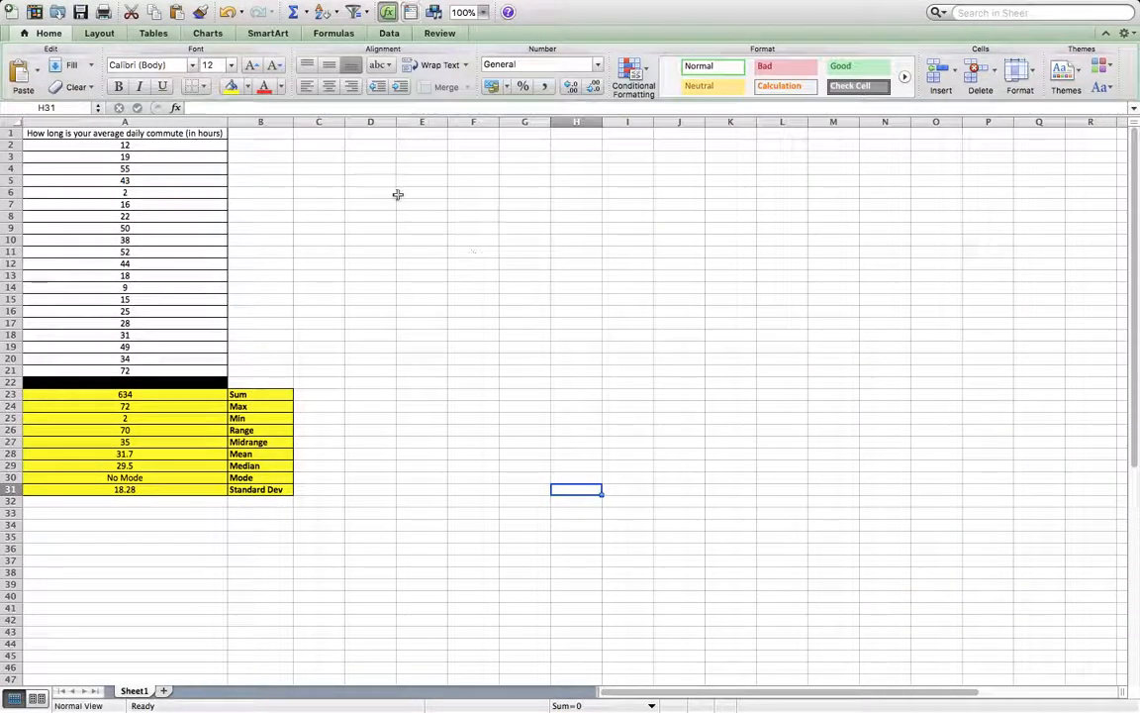
{"action": "left_click", "coordinate": [364, 158]}
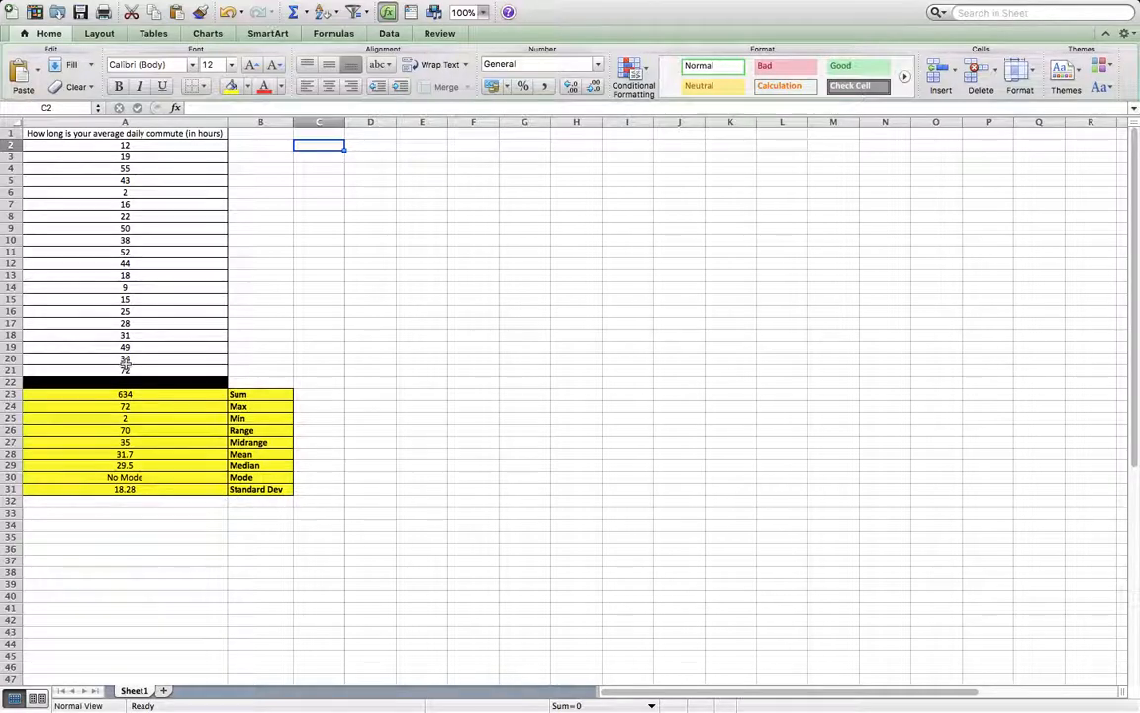
{"action": "type", "text": "0"}
{"action": "key", "text": "Escape"}
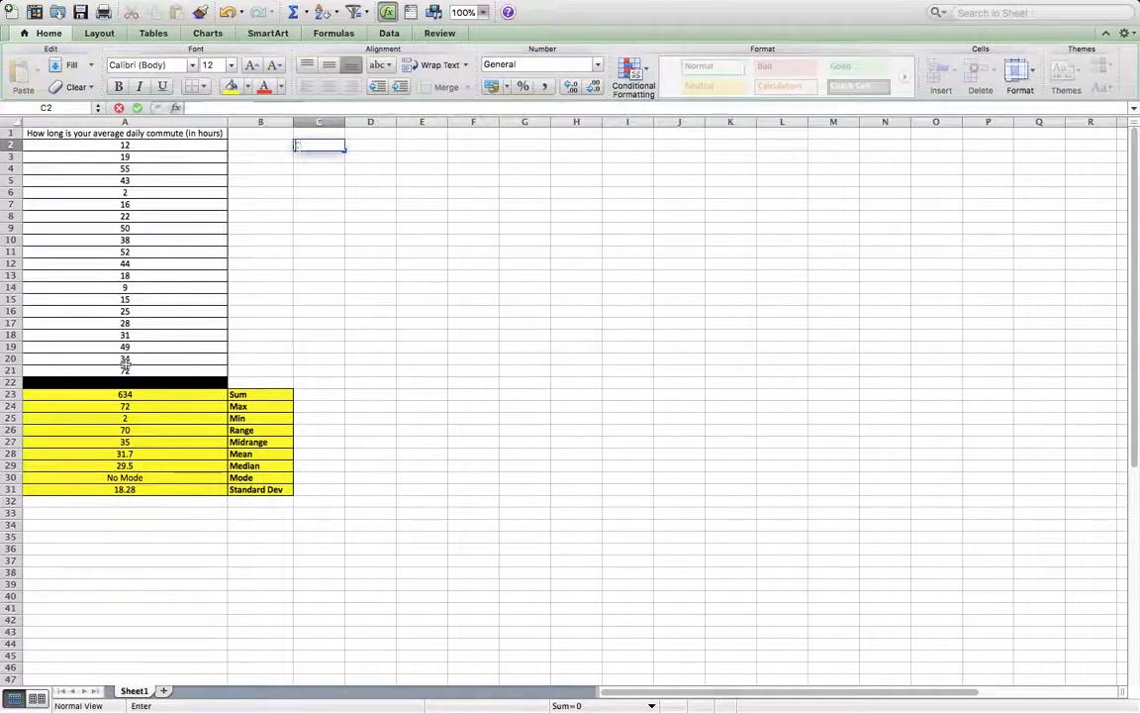
Enter the column heading Avg Commute in D1.
{"action": "key", "text": "Up"}
{"action": "key", "text": "Right"}
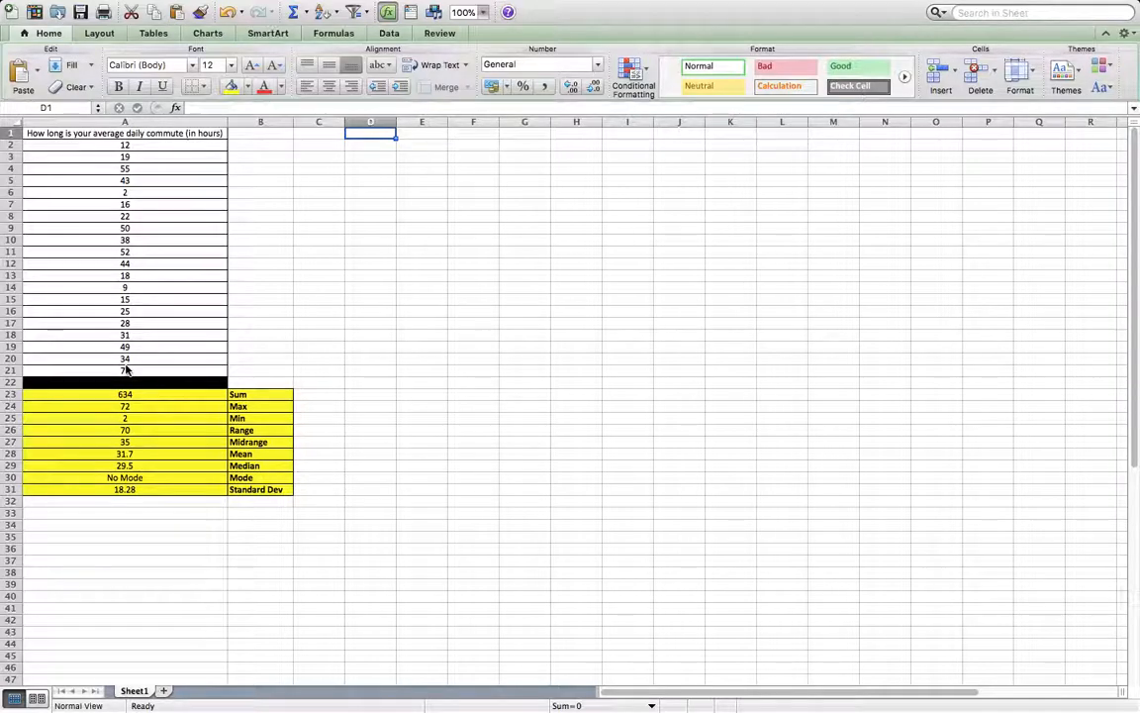
{"action": "type", "text": "Miles Driven"}
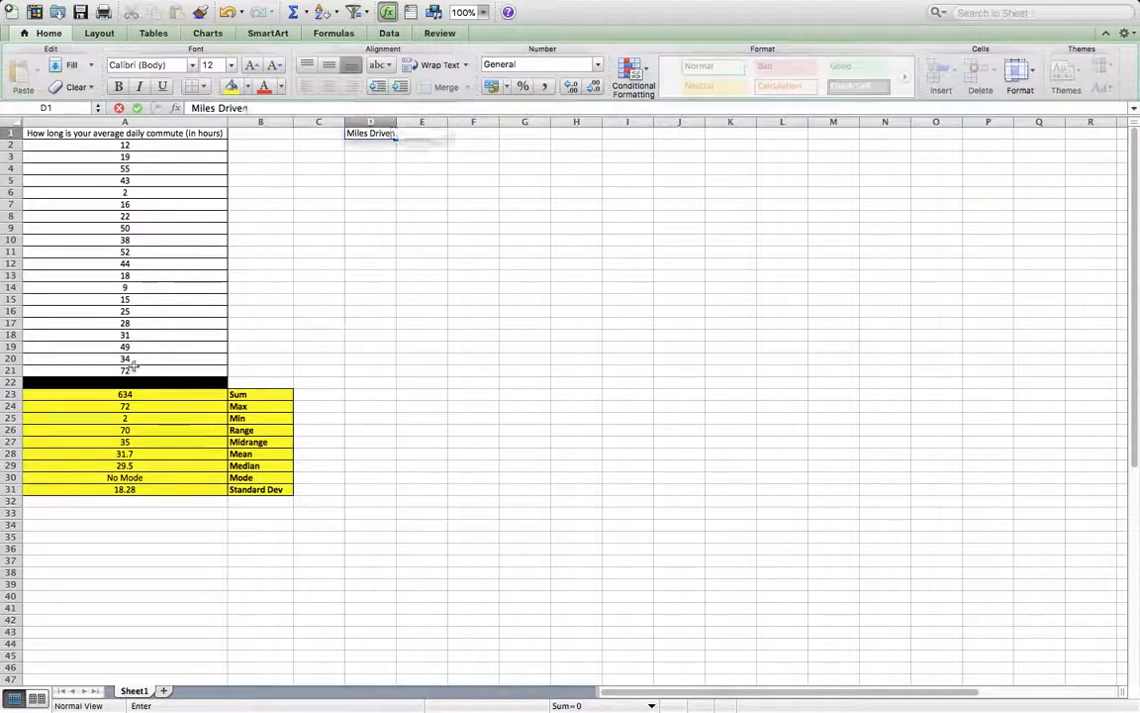
{"action": "key", "text": "BackSpace"}
{"action": "key", "text": "BackSpace"}
{"action": "key", "text": "BackSpace"}
{"action": "key", "text": "BackSpace"}
{"action": "key", "text": "BackSpace"}
{"action": "key", "text": "BackSpace"}
{"action": "key", "text": "BackSpace"}
{"action": "key", "text": "BackSpace"}
{"action": "key", "text": "BackSpace"}
{"action": "key", "text": "BackSpace"}
{"action": "key", "text": "BackSpace"}
{"action": "key", "text": "BackSpace"}
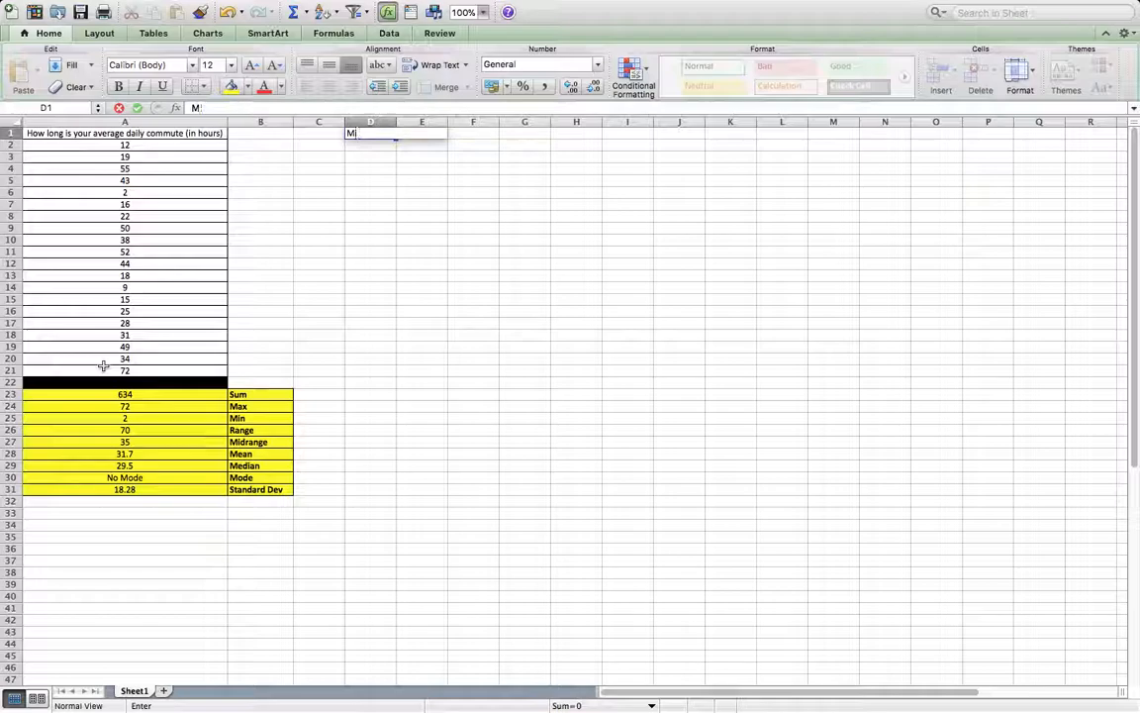
{"action": "type", "text": "Avg Commute"}
{"action": "key", "text": "Return"}
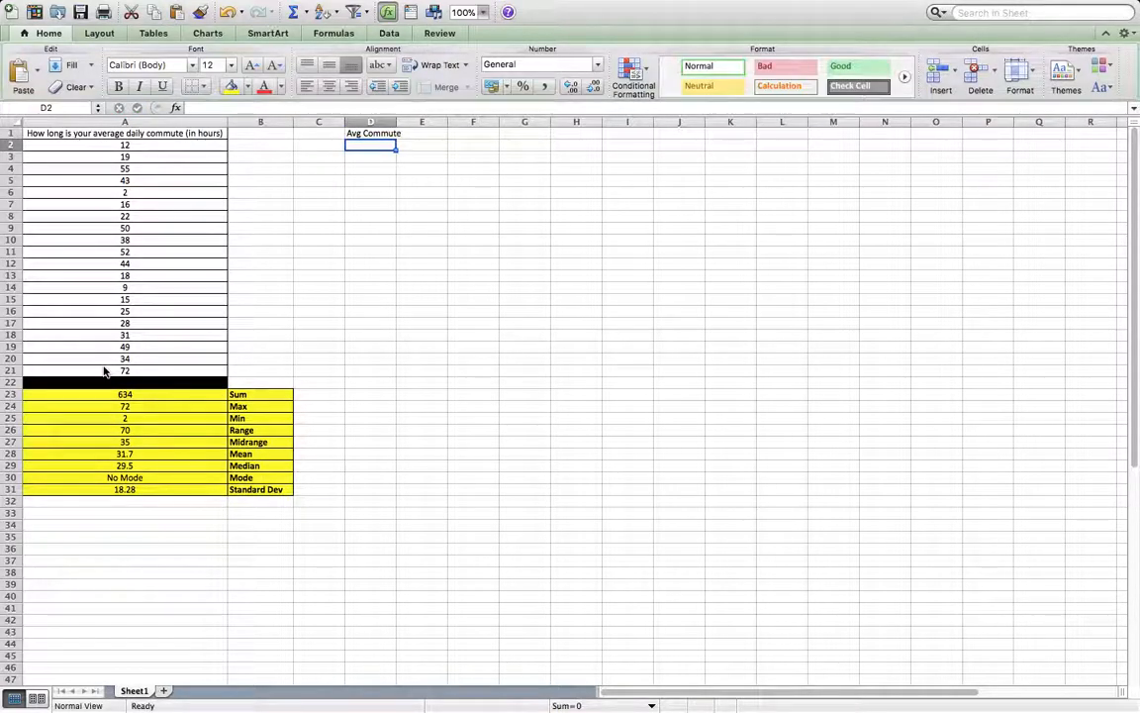
Enter the class intervals 0-9 in D2 and 10-19 in D3 under the Avg Commute heading.
{"action": "type", "text": "0-9"}
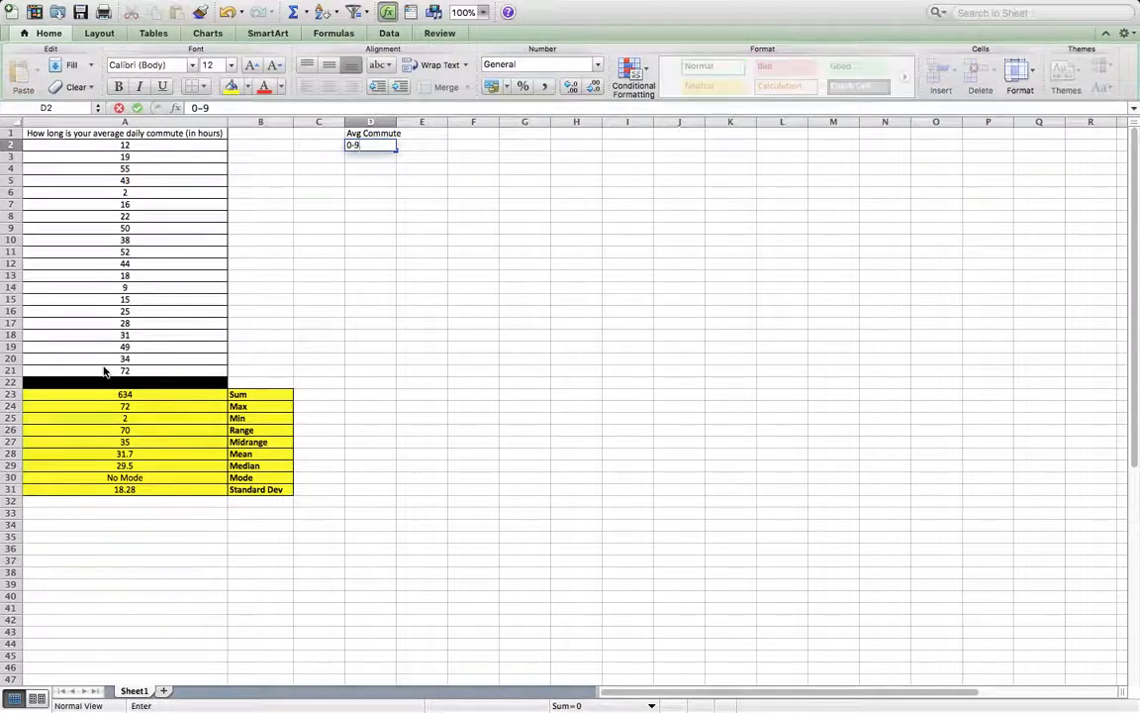
{"action": "key", "text": "Return"}
{"action": "type", "text": "10-19"}
{"action": "key", "text": "Return"}
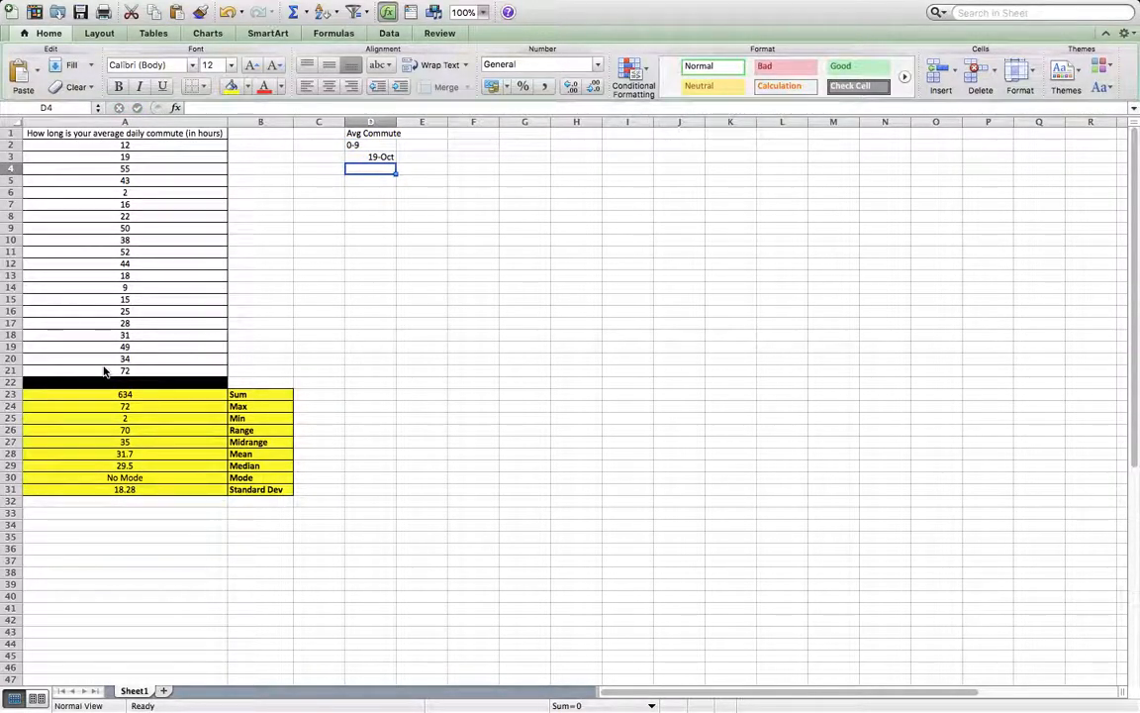
Format the whole of column D as Text.
{"action": "key", "text": "Up"}
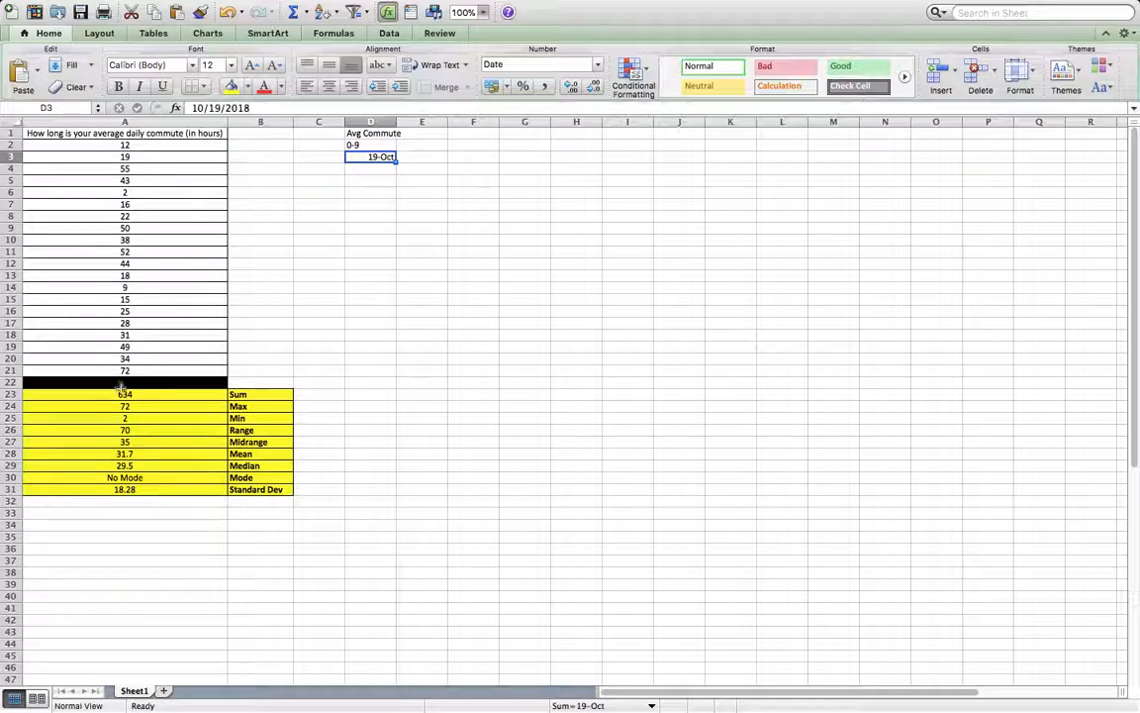
{"action": "left_click", "coordinate": [380, 169]}
{"action": "left_click", "coordinate": [381, 157]}
{"action": "left_click", "coordinate": [373, 120]}
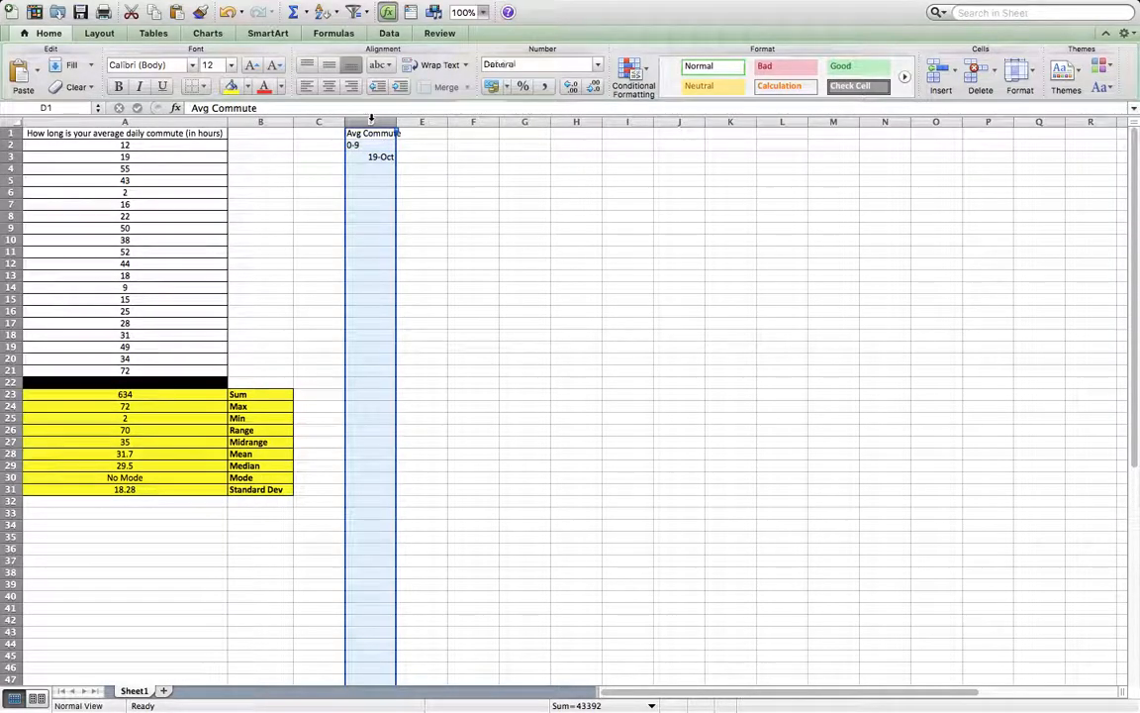
{"action": "right_click", "coordinate": [371, 271]}
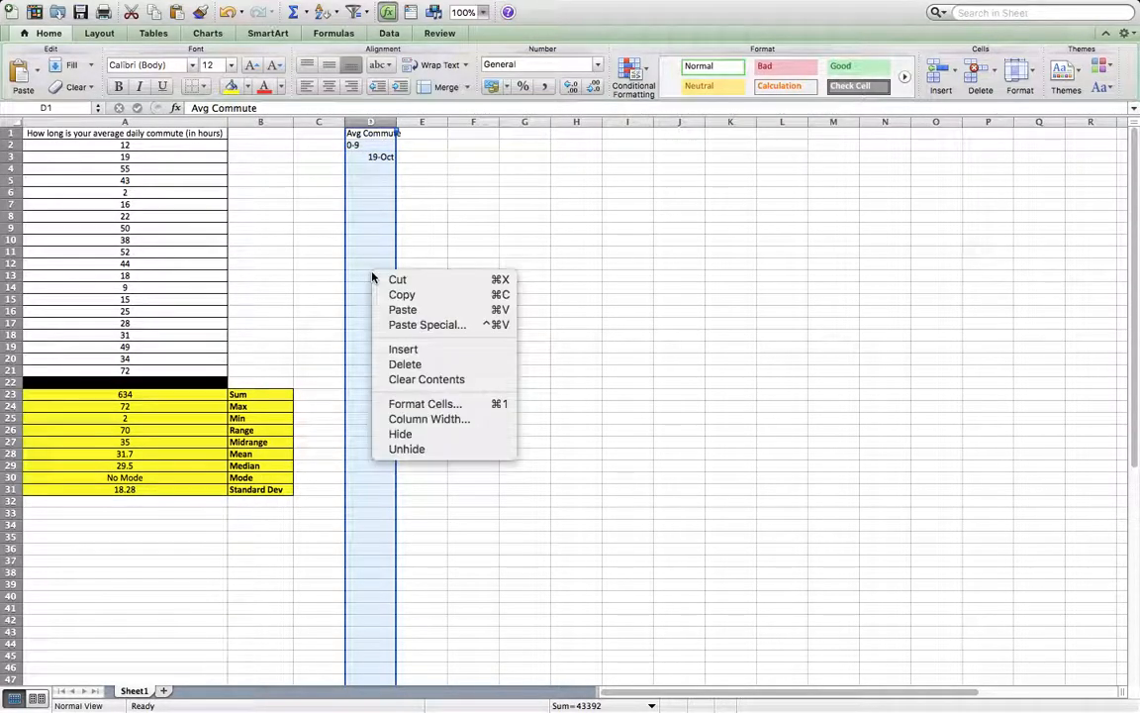
{"action": "left_click", "coordinate": [466, 405]}
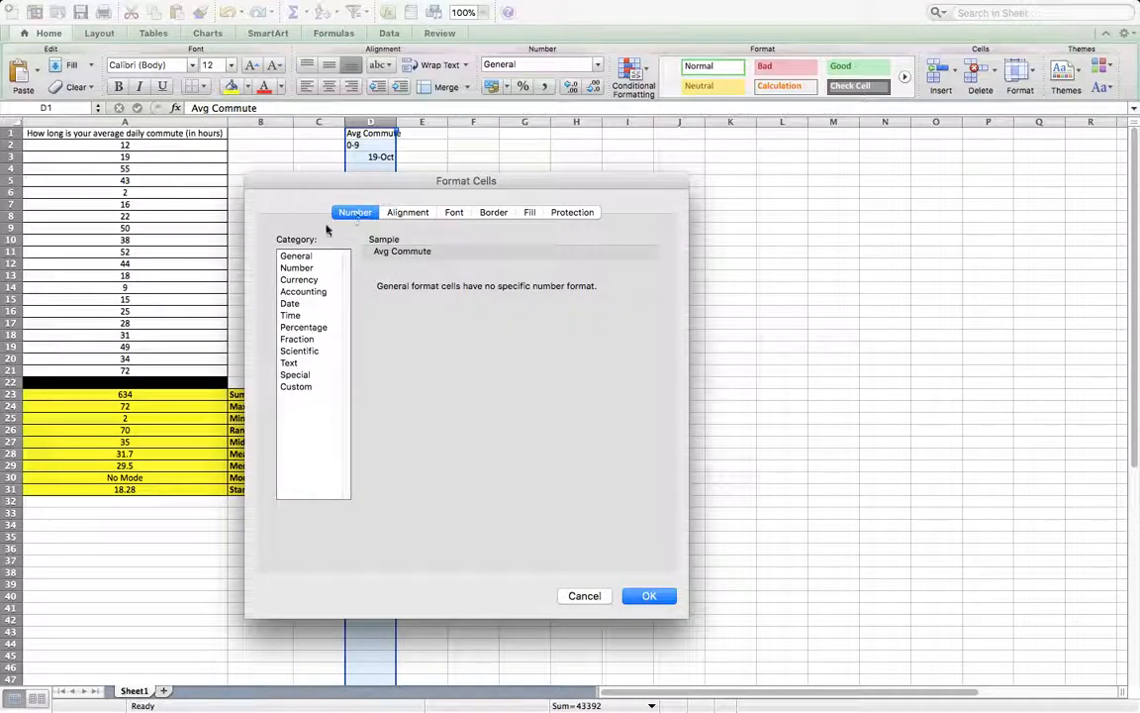
{"action": "left_click", "coordinate": [289, 363]}
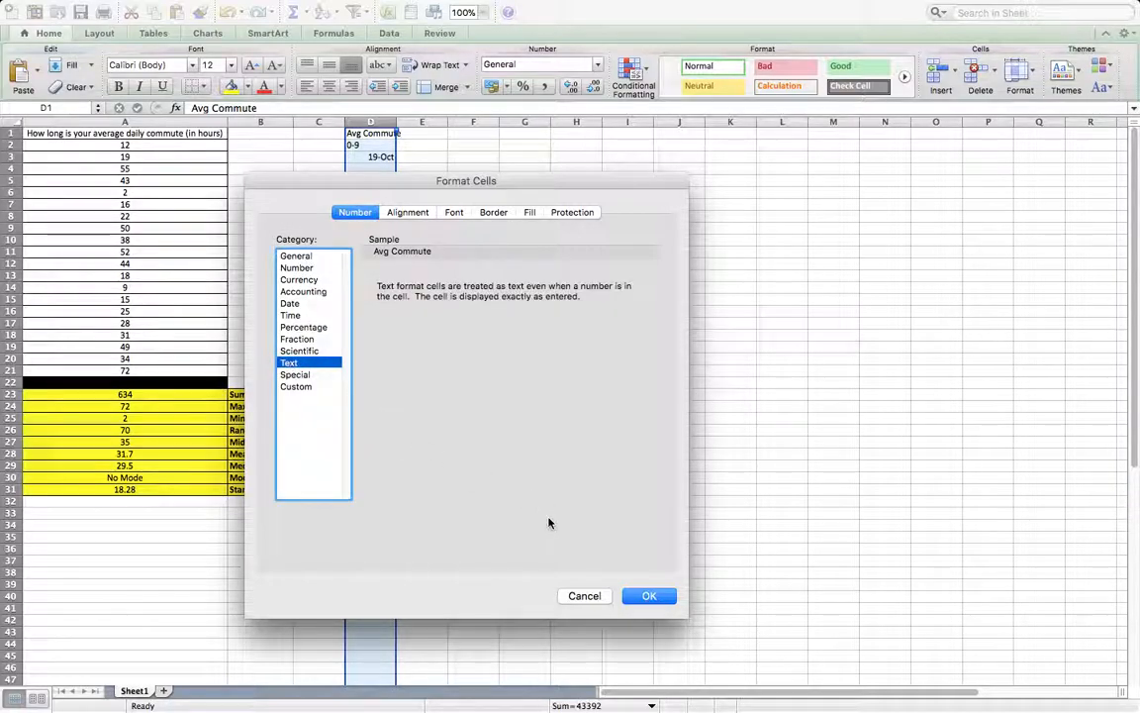
{"action": "left_click", "coordinate": [640, 597]}
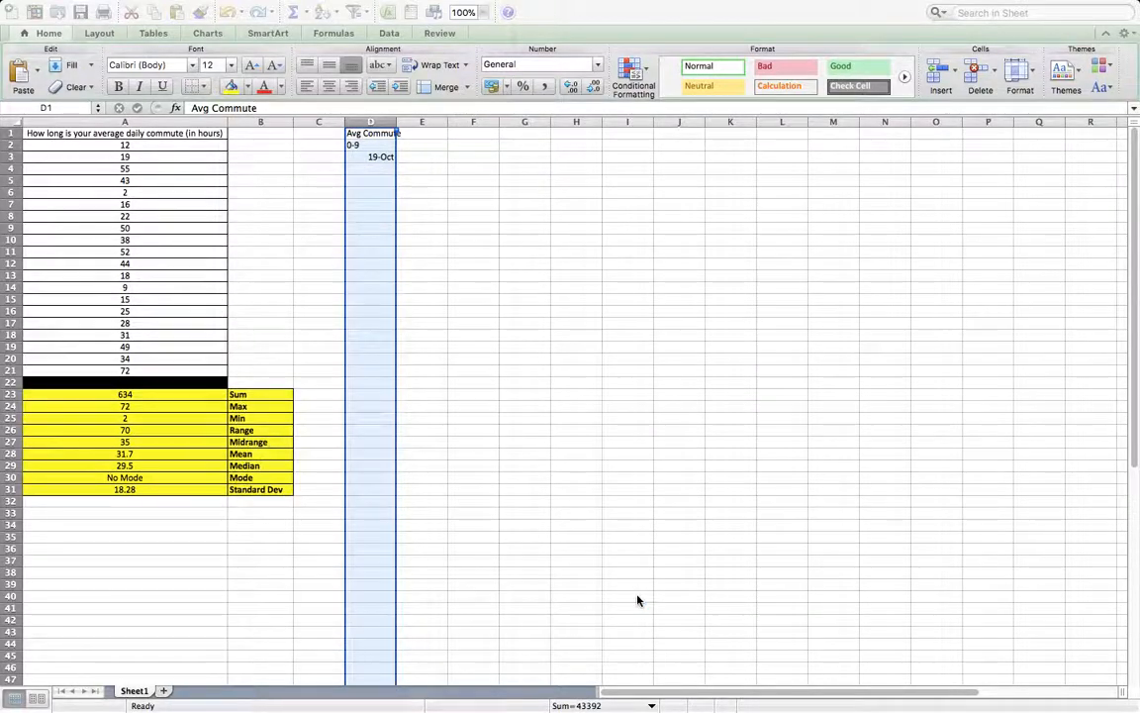
Replace the content of D3 with the class interval 10-19.
{"action": "left_click", "coordinate": [386, 190]}
{"action": "left_click", "coordinate": [386, 156]}
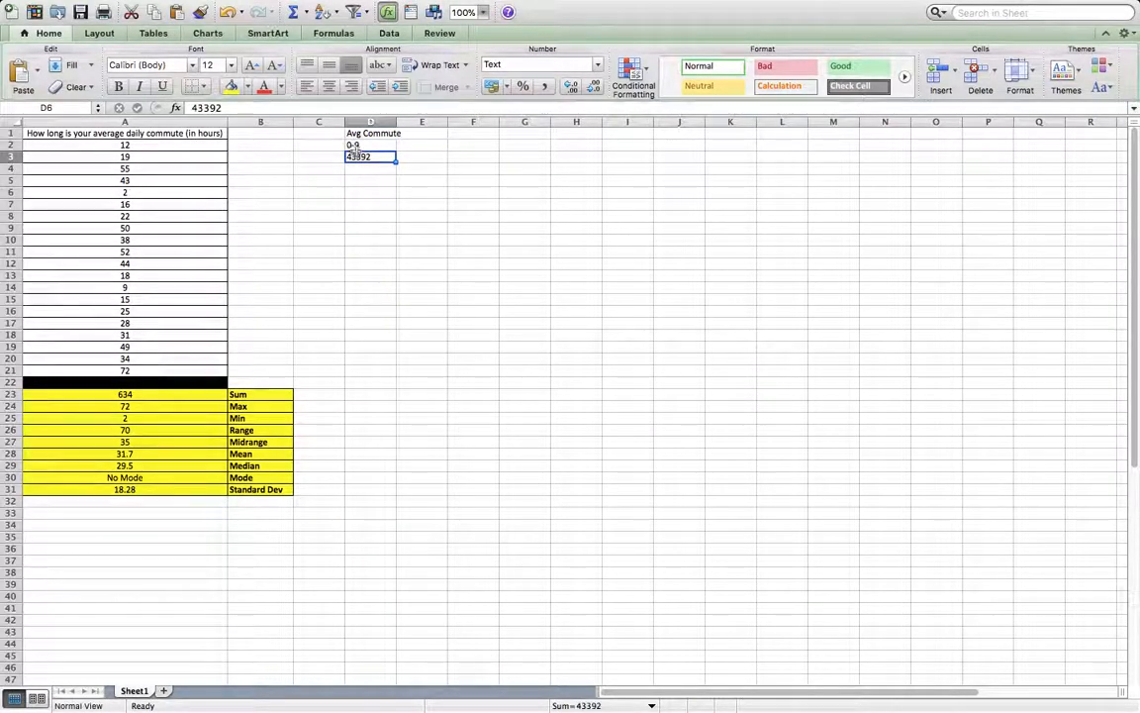
{"action": "type", "text": "10-19"}
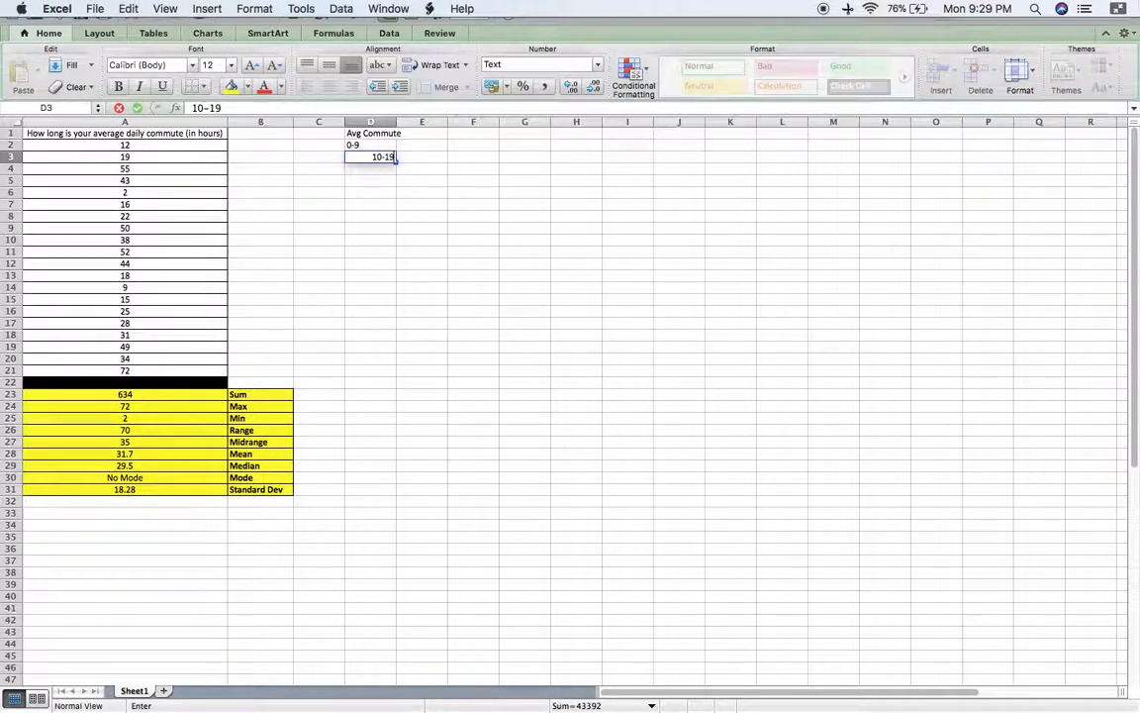
{"action": "key", "text": "Return"}
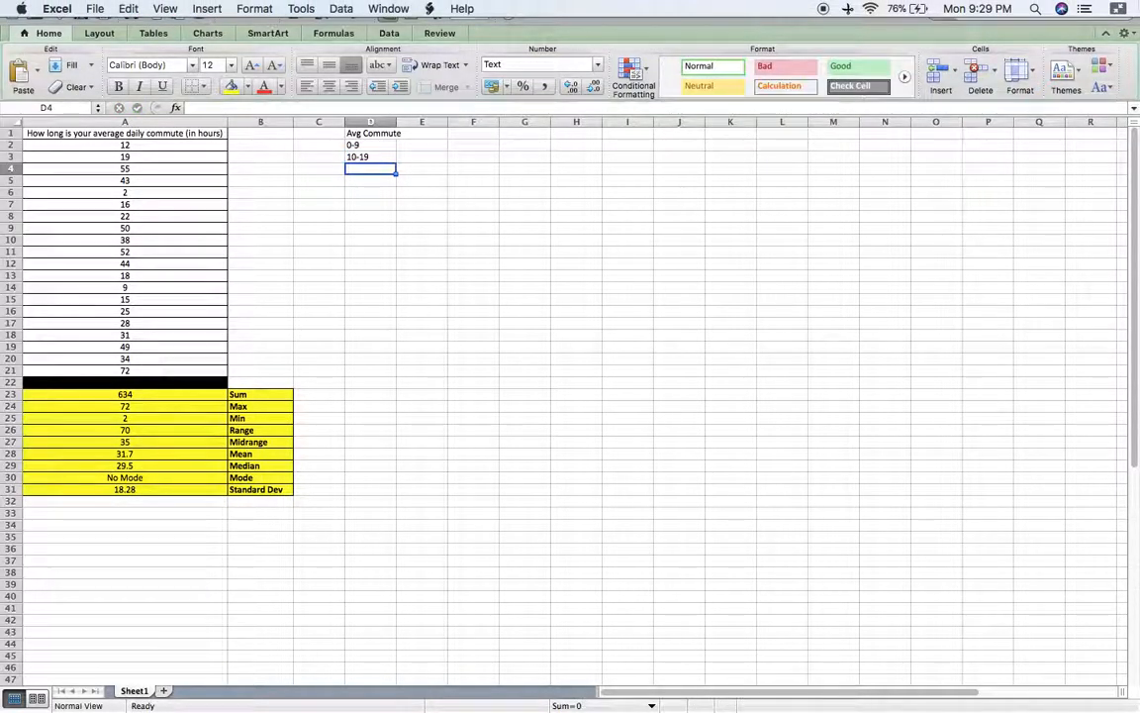
Enter the class intervals 20-29, 30-39 and 40-49 in cells D4 to D6.
{"action": "type", "text": "20-29"}
{"action": "key", "text": "Return"}
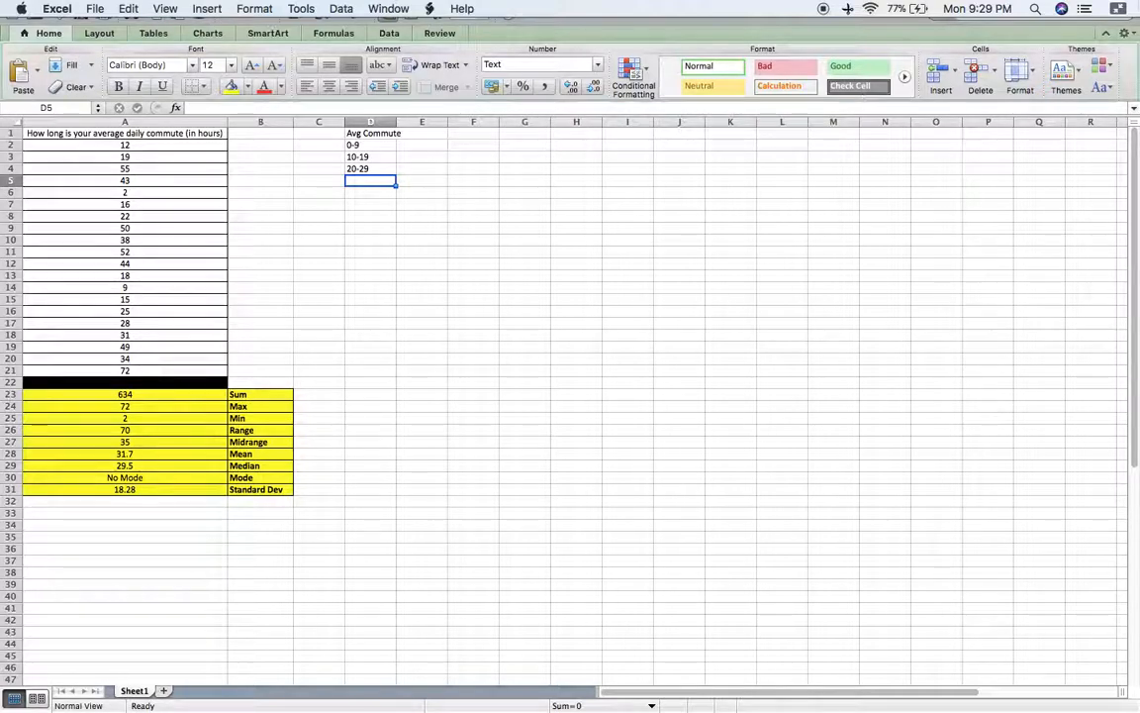
{"action": "type", "text": "30-39"}
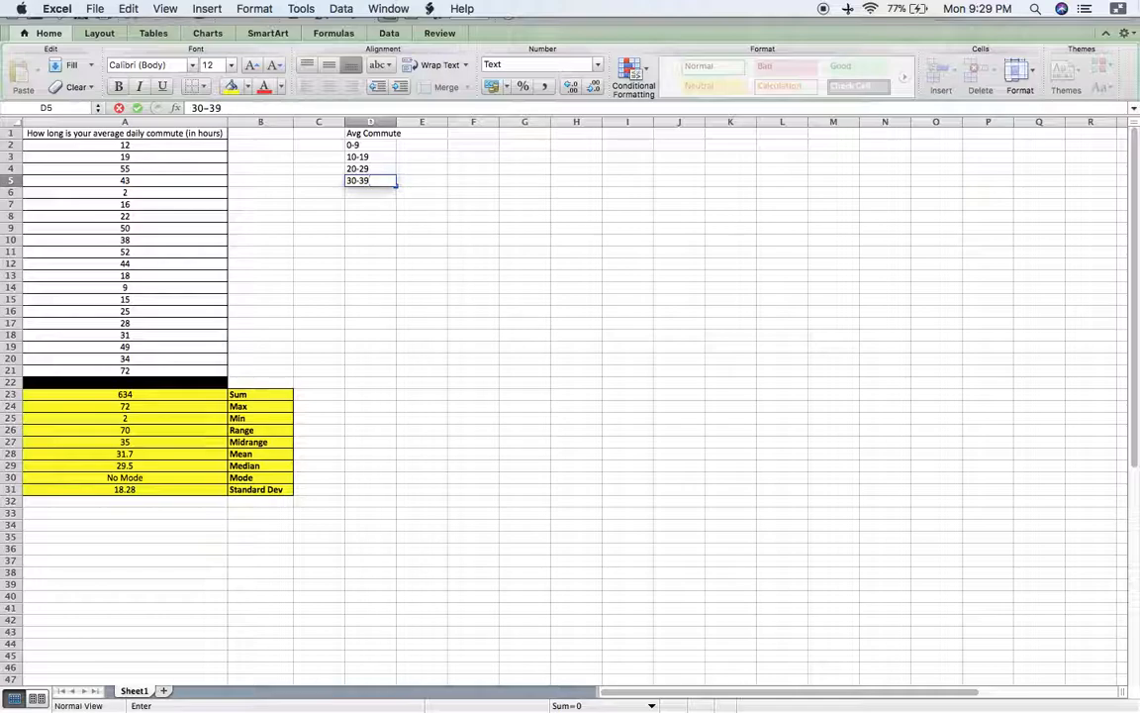
{"action": "key", "text": "Return"}
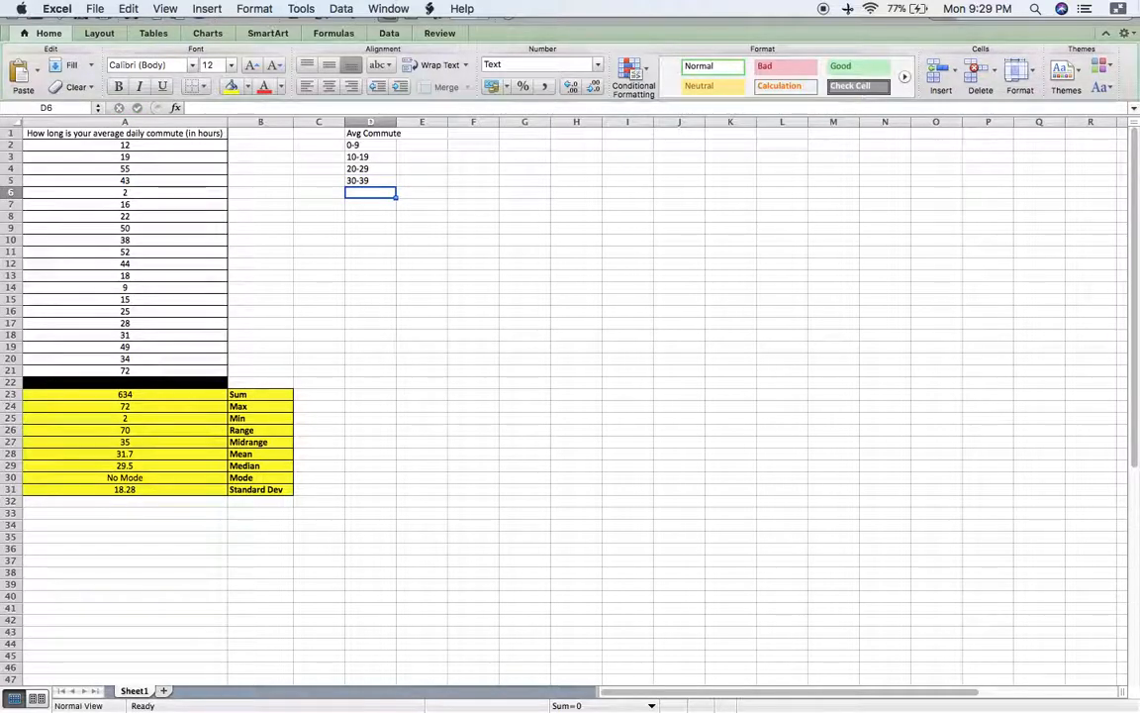
{"action": "type", "text": "40"}
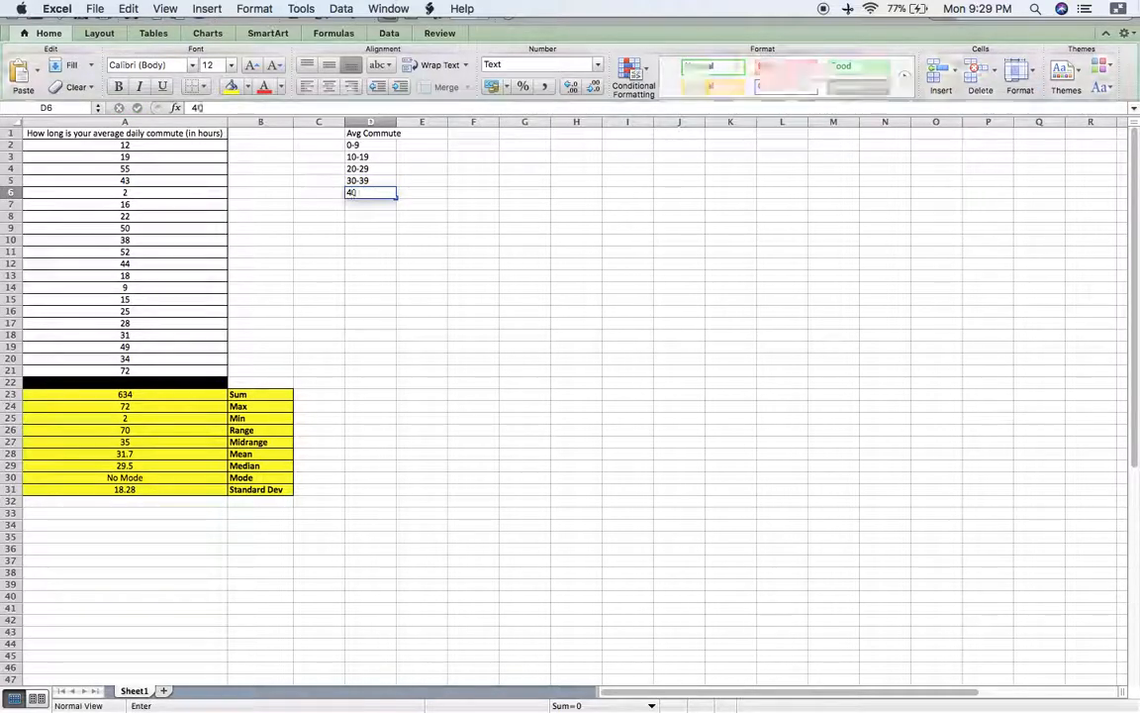
{"action": "type", "text": "-49"}
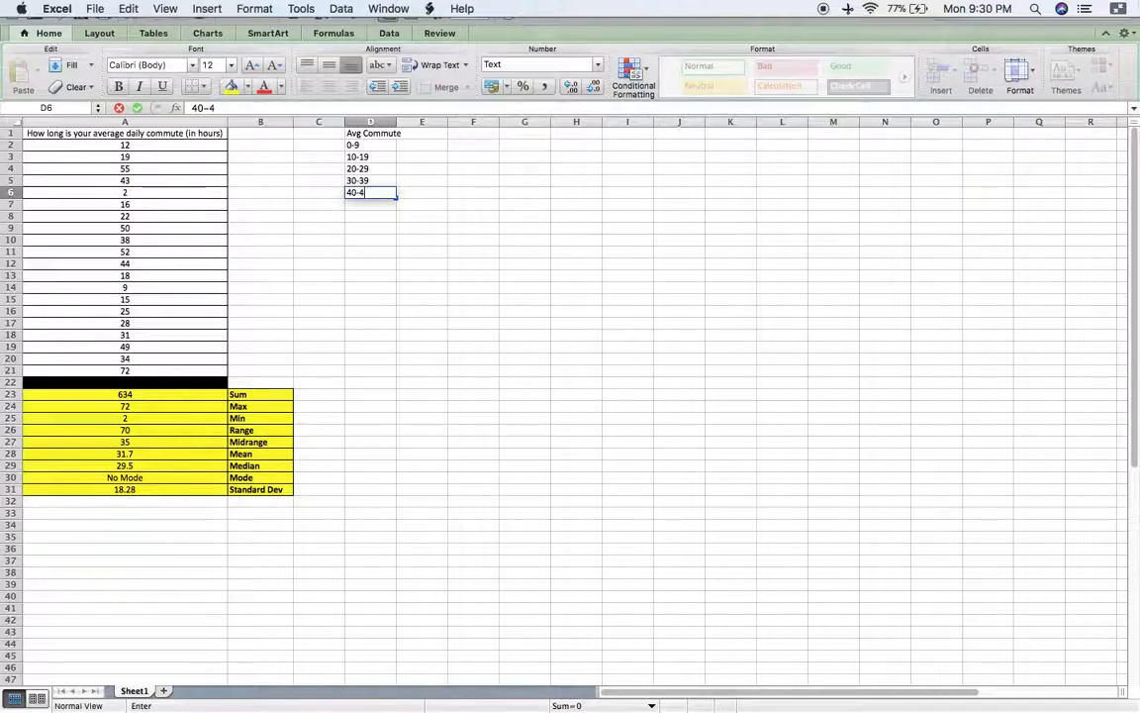
{"action": "key", "text": "Right"}
{"action": "key", "text": "Left"}
{"action": "key", "text": "Left"}
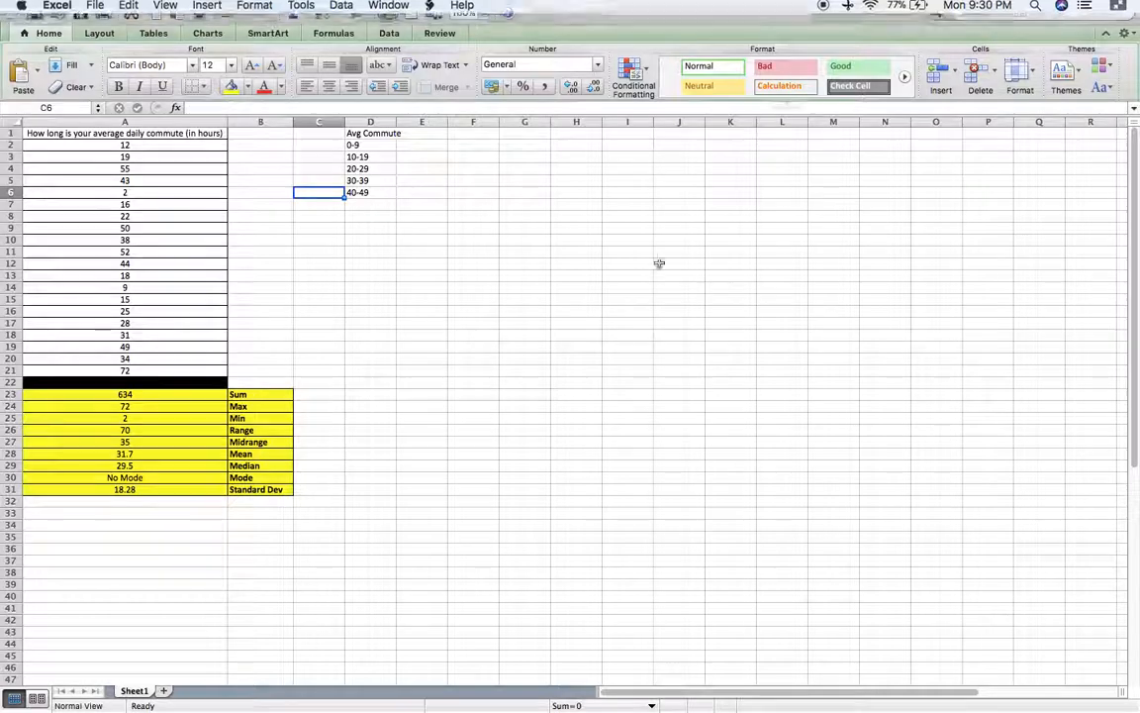
Centre the contents of D2:E6 and add borders around every cell in that range.
{"action": "left_click_drag", "start_coordinate": [375, 145], "coordinate": [422, 193]}
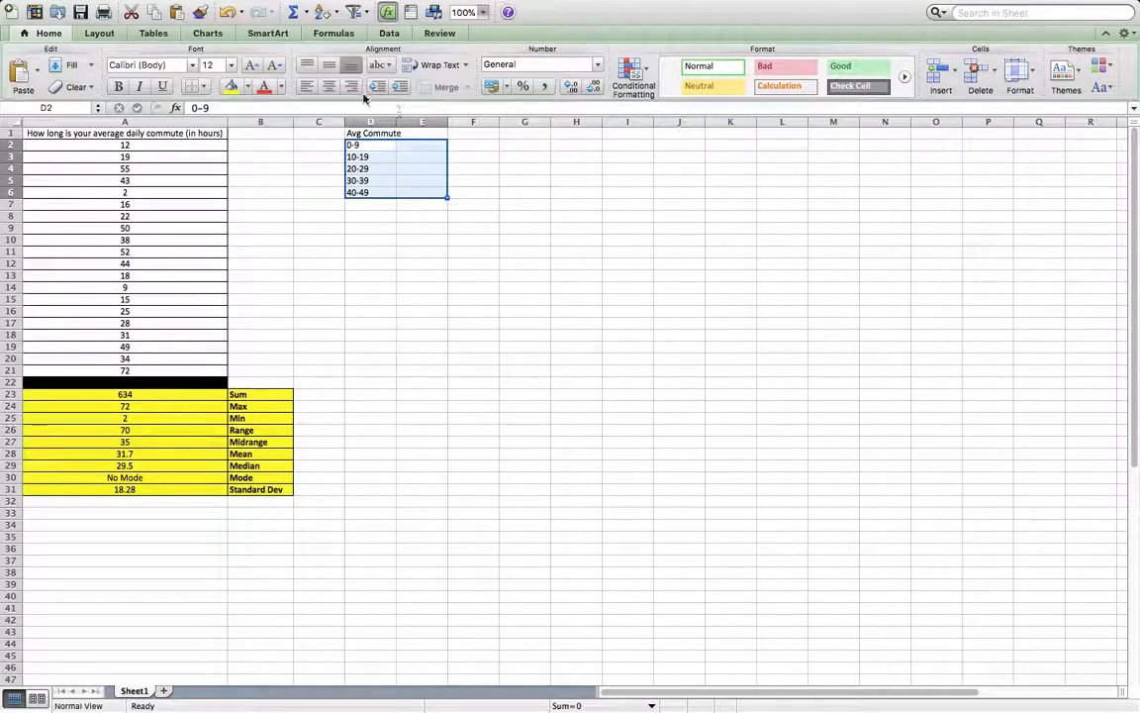
{"action": "left_click", "coordinate": [329, 86]}
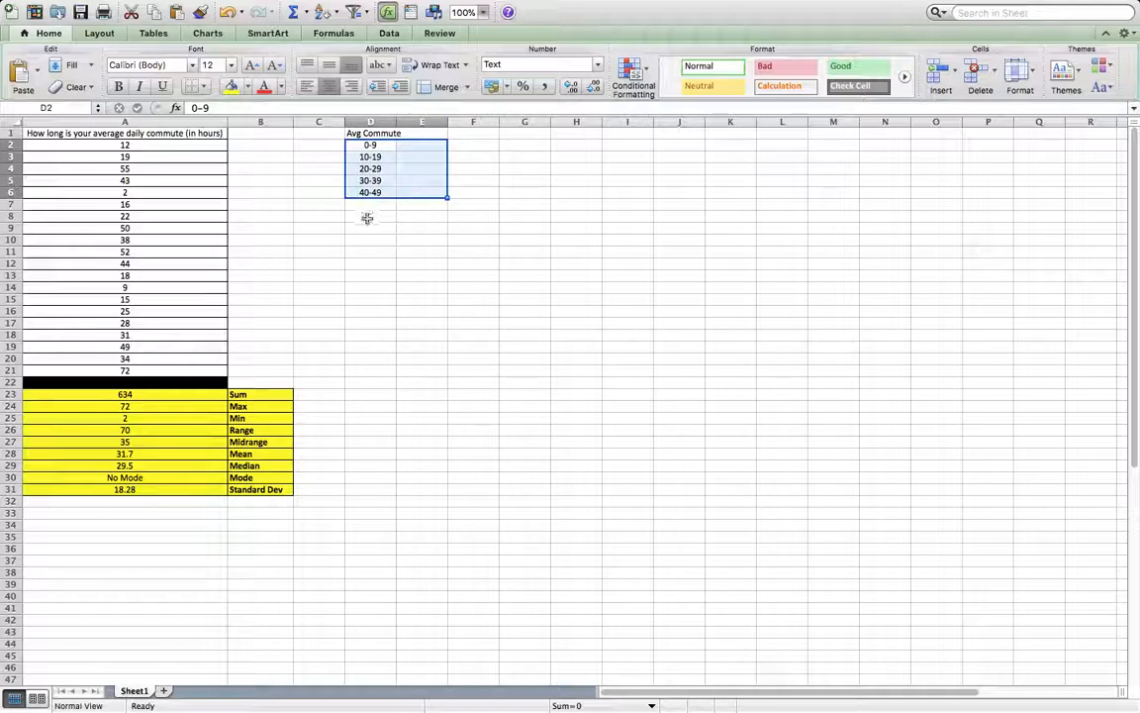
{"action": "left_click", "coordinate": [203, 87]}
{"action": "left_click", "coordinate": [238, 128]}
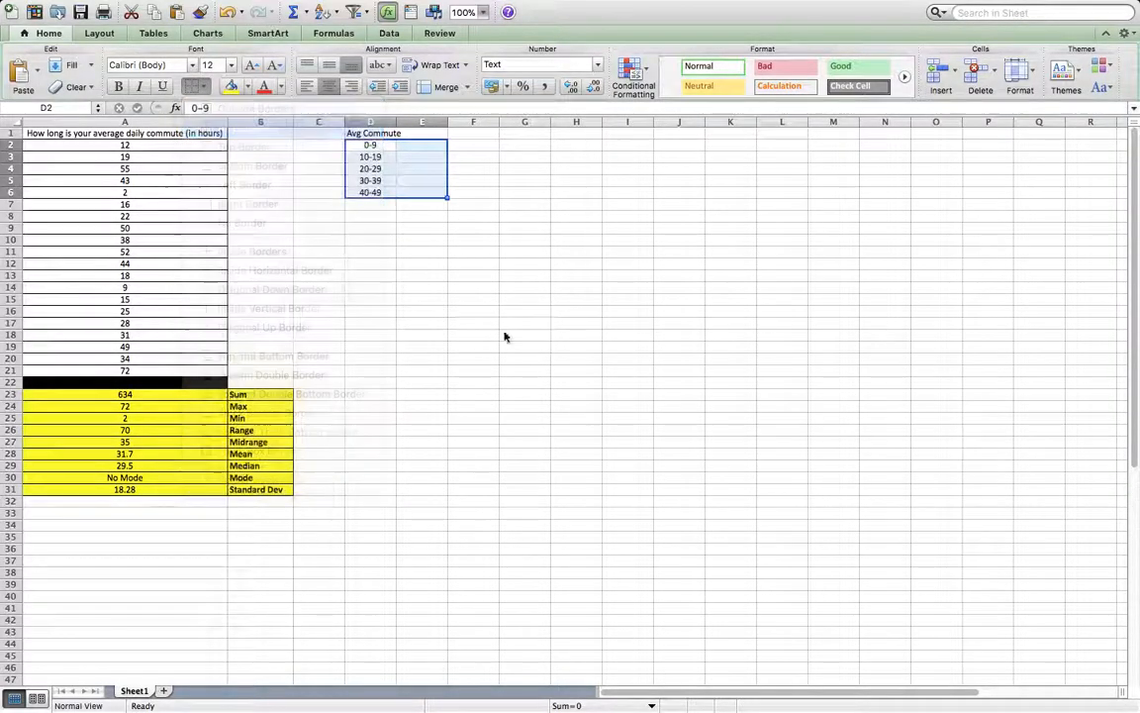
{"action": "left_click", "coordinate": [521, 359]}
Enter the frequencies 2, 5, 8, 10 and 4 in cells E2 to E6 beside the class intervals.
{"action": "left_click", "coordinate": [417, 146]}
{"action": "mouse_move", "coordinate": [1125, 6]}
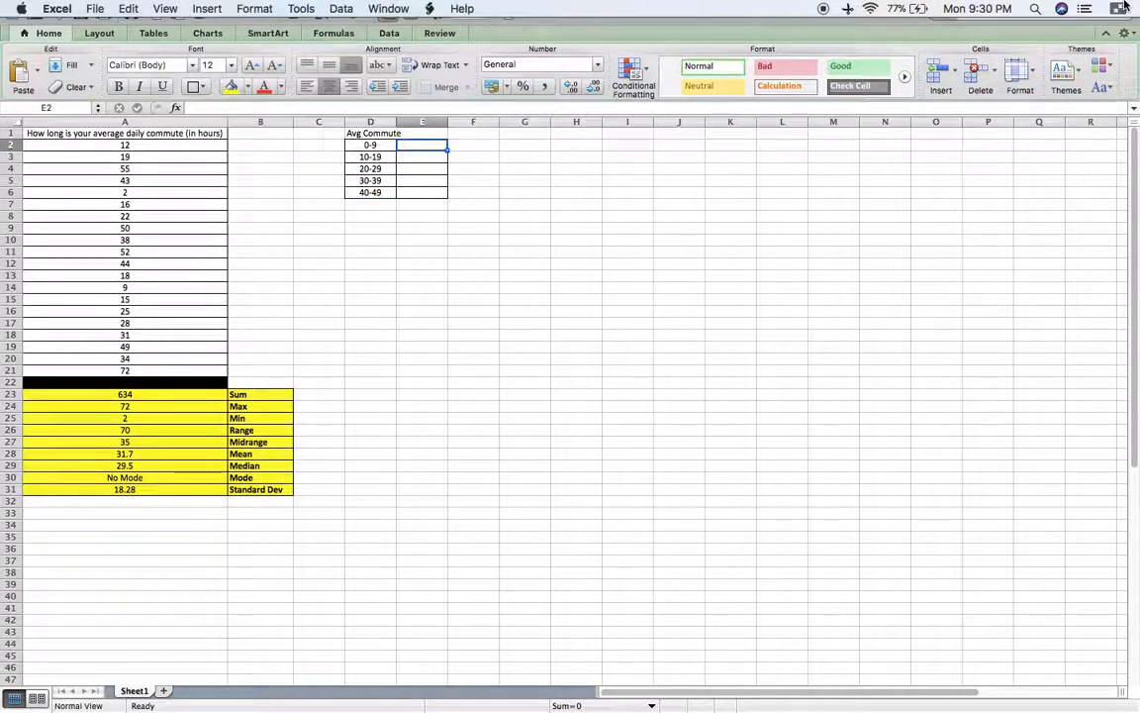
{"action": "type", "text": "2"}
{"action": "key", "text": "Return"}
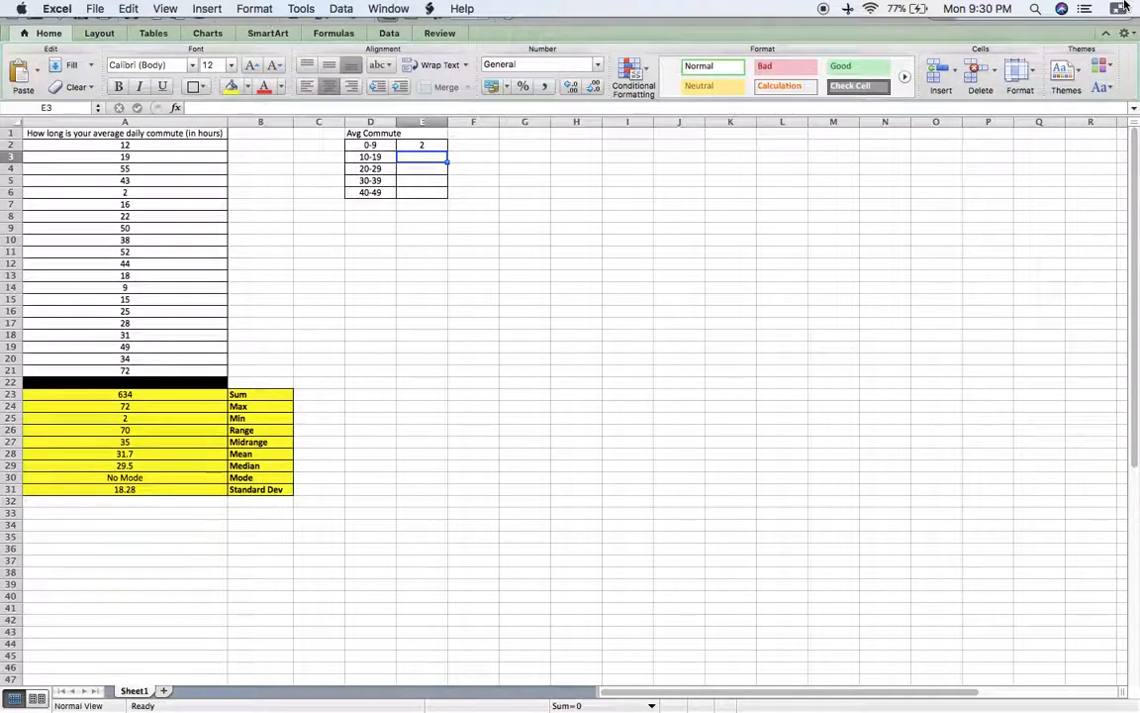
{"action": "type", "text": "5"}
{"action": "key", "text": "Return"}
{"action": "type", "text": "8"}
{"action": "key", "text": "Return"}
{"action": "type", "text": "10"}
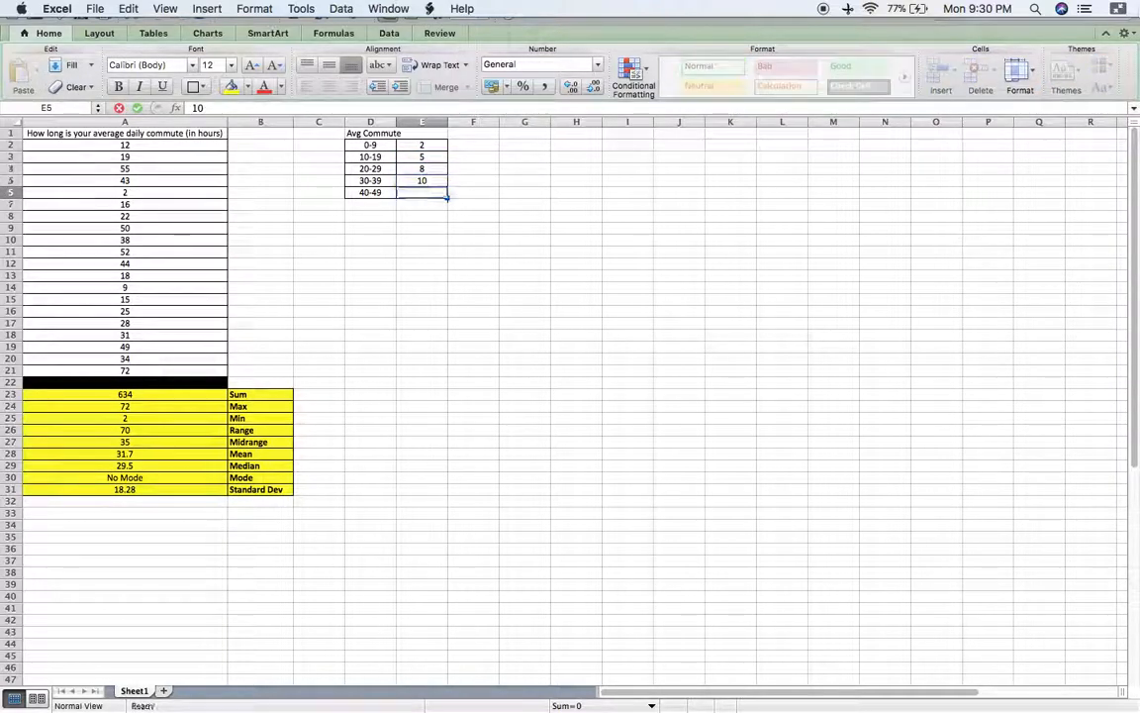
{"action": "key", "text": "Return"}
{"action": "type", "text": "4"}
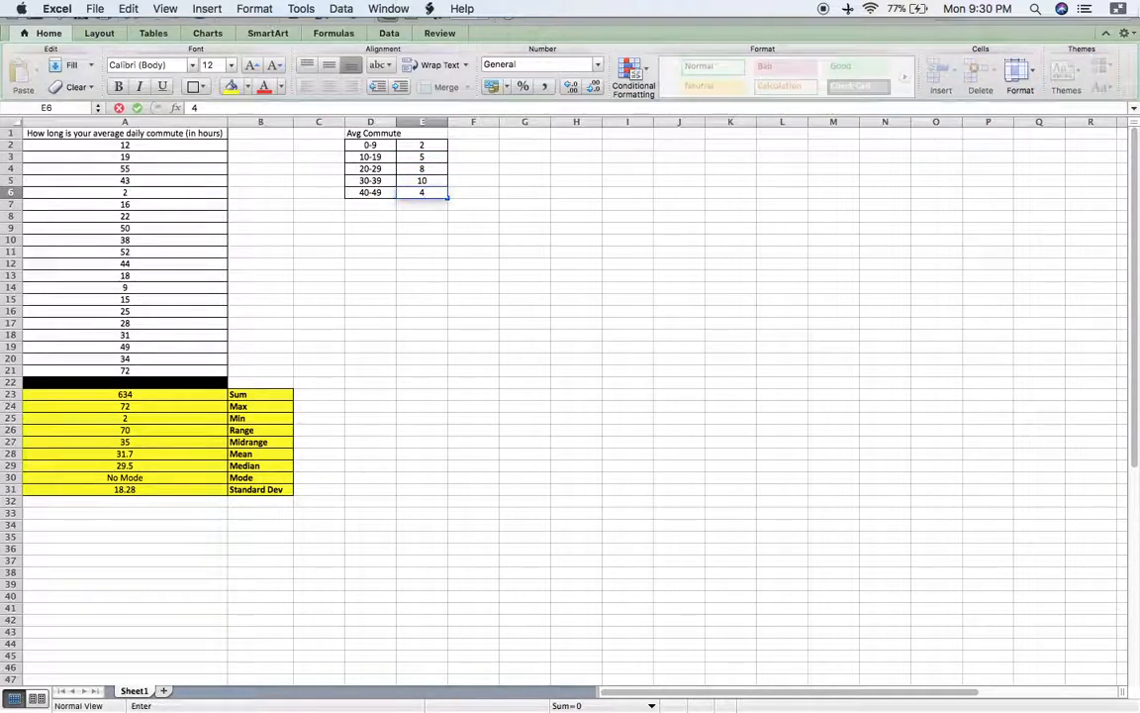
{"action": "key", "text": "Return"}
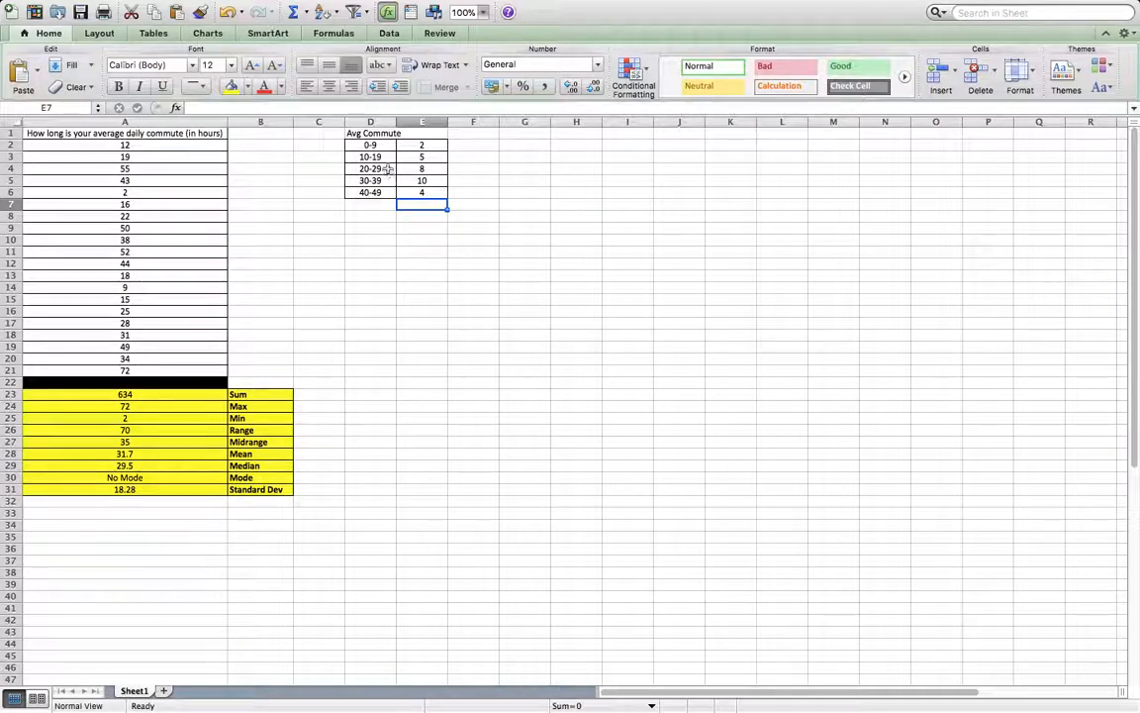
Insert a 2-D clustered column chart from D2:E6 and place it beside the frequency table.
{"action": "left_click_drag", "start_coordinate": [371, 145], "coordinate": [423, 194]}
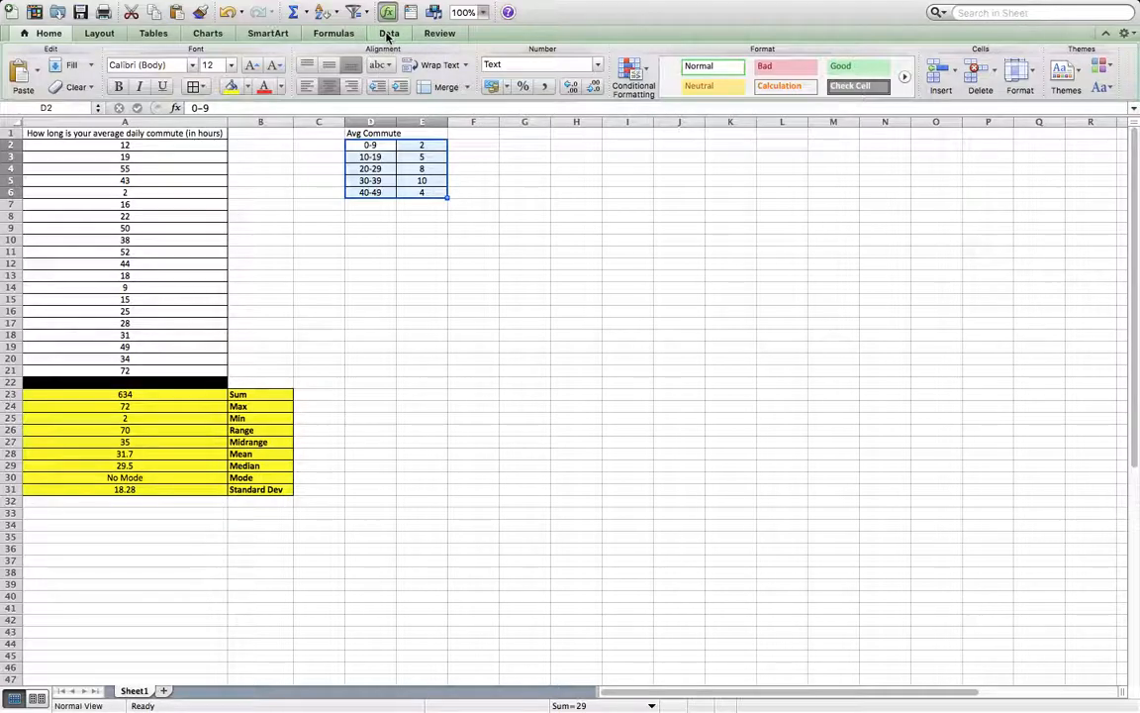
{"action": "left_click", "coordinate": [155, 33]}
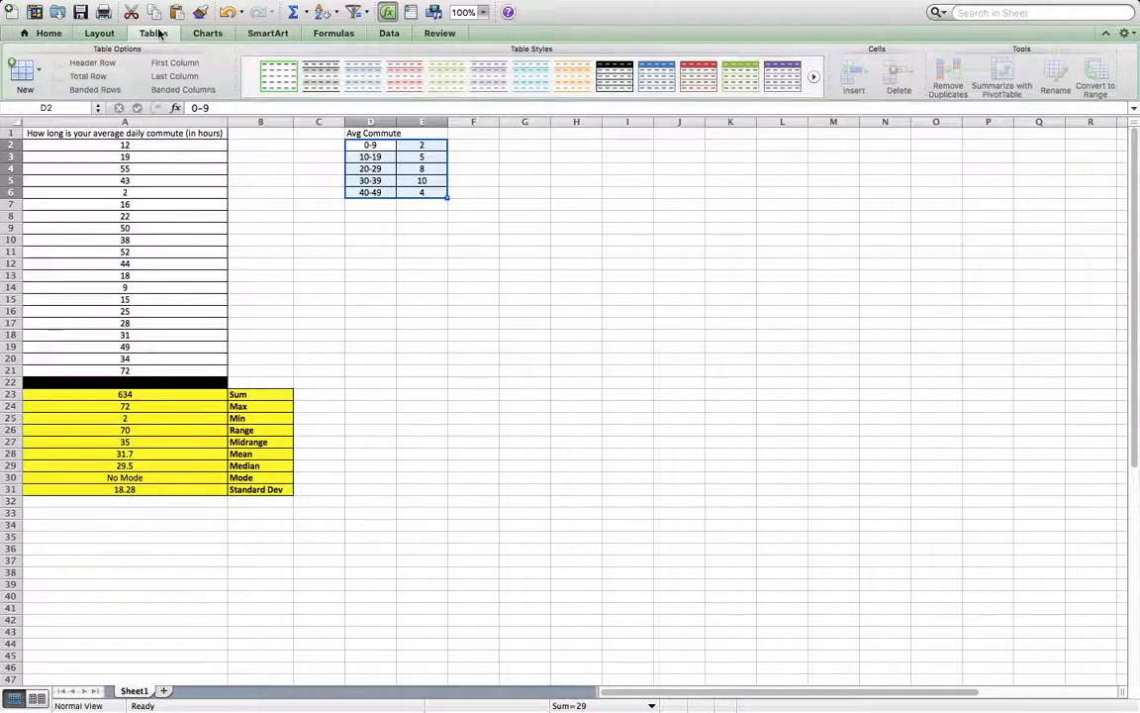
{"action": "left_click", "coordinate": [212, 33]}
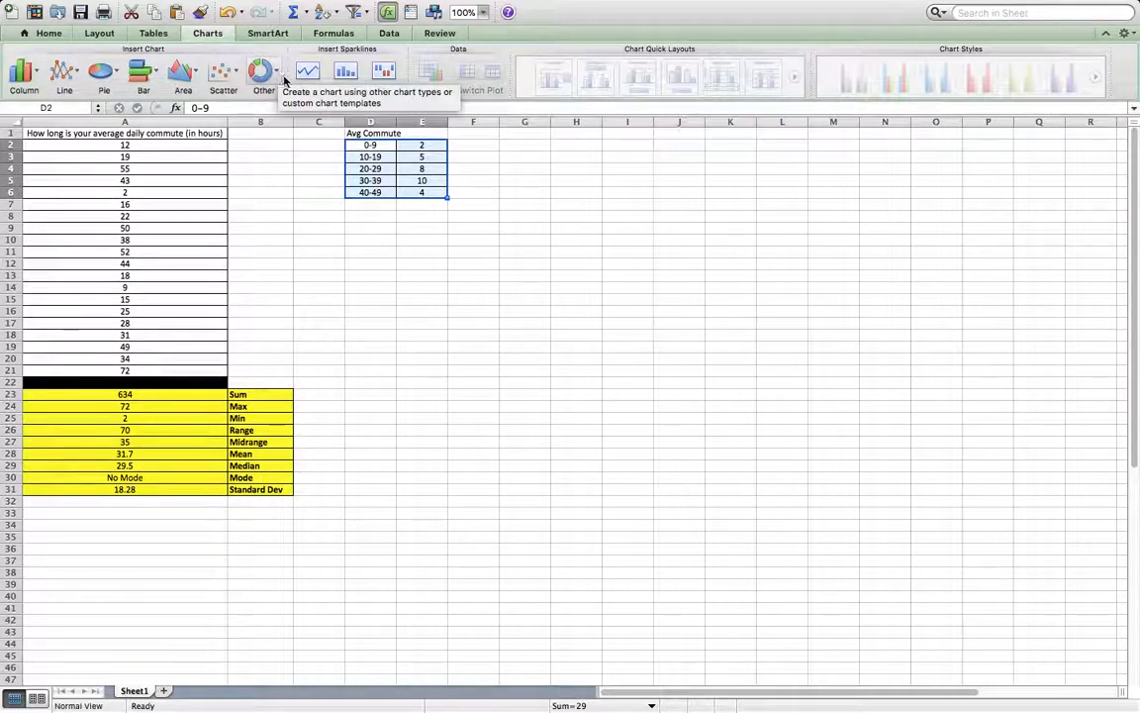
{"action": "left_click", "coordinate": [37, 71]}
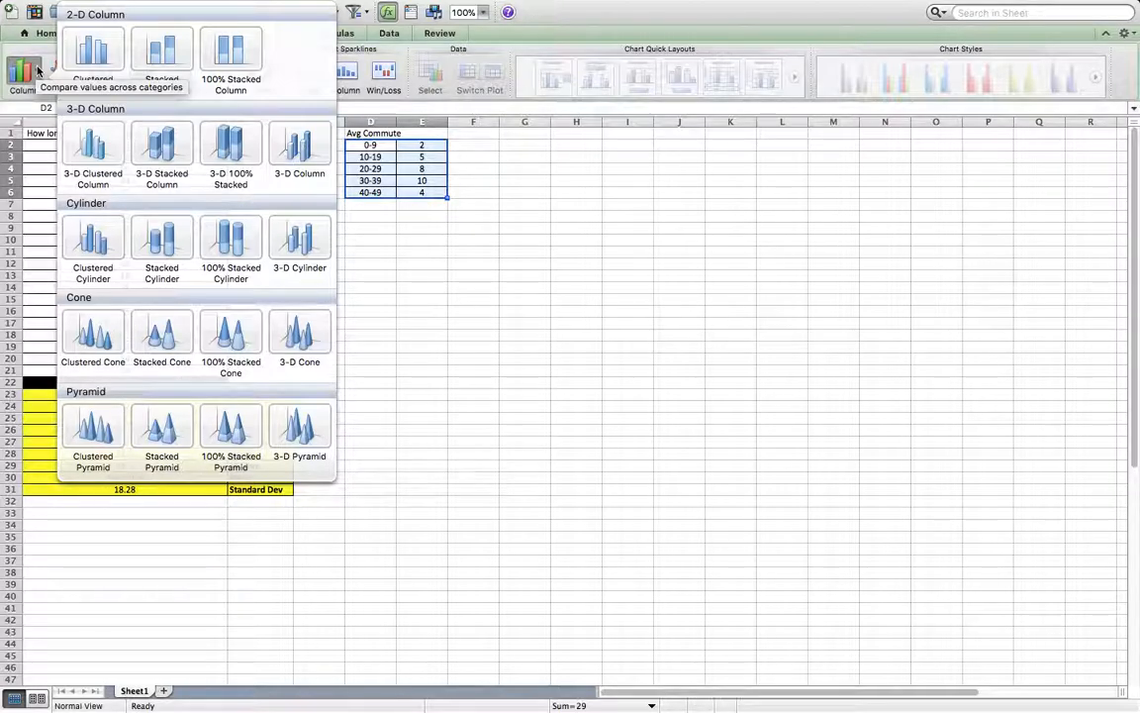
{"action": "left_click", "coordinate": [38, 72]}
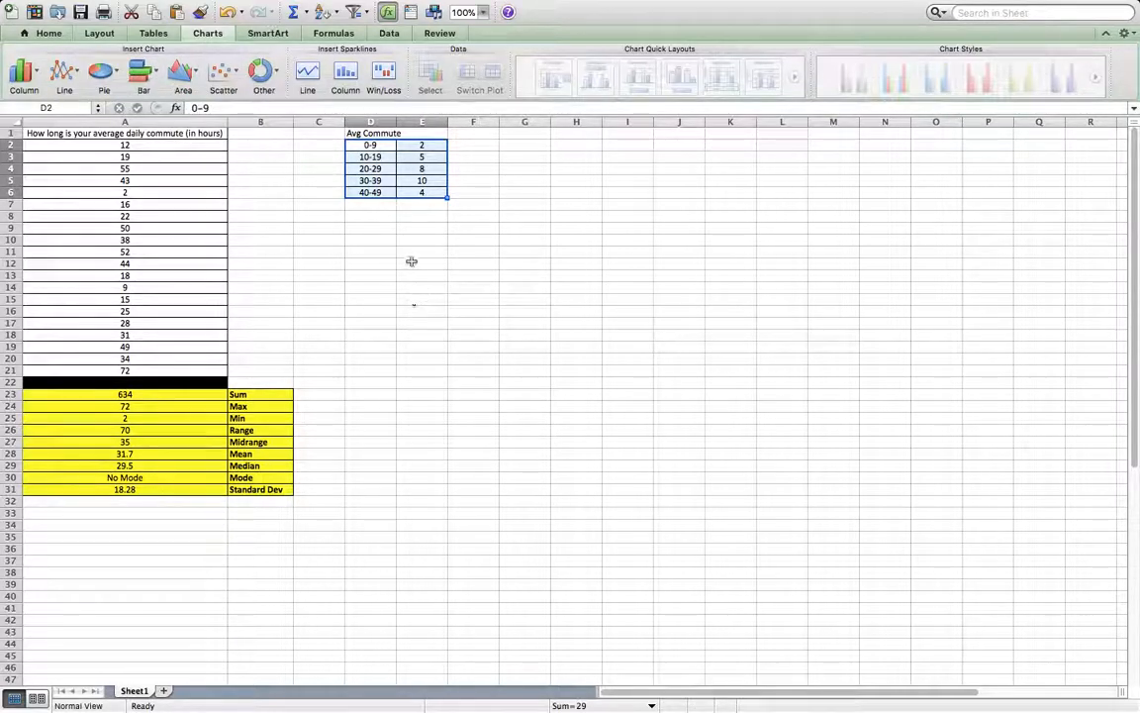
{"action": "left_click", "coordinate": [422, 230]}
{"action": "left_click_drag", "start_coordinate": [371, 133], "coordinate": [435, 195]}
{"action": "left_click", "coordinate": [421, 180]}
{"action": "left_click", "coordinate": [22, 73]}
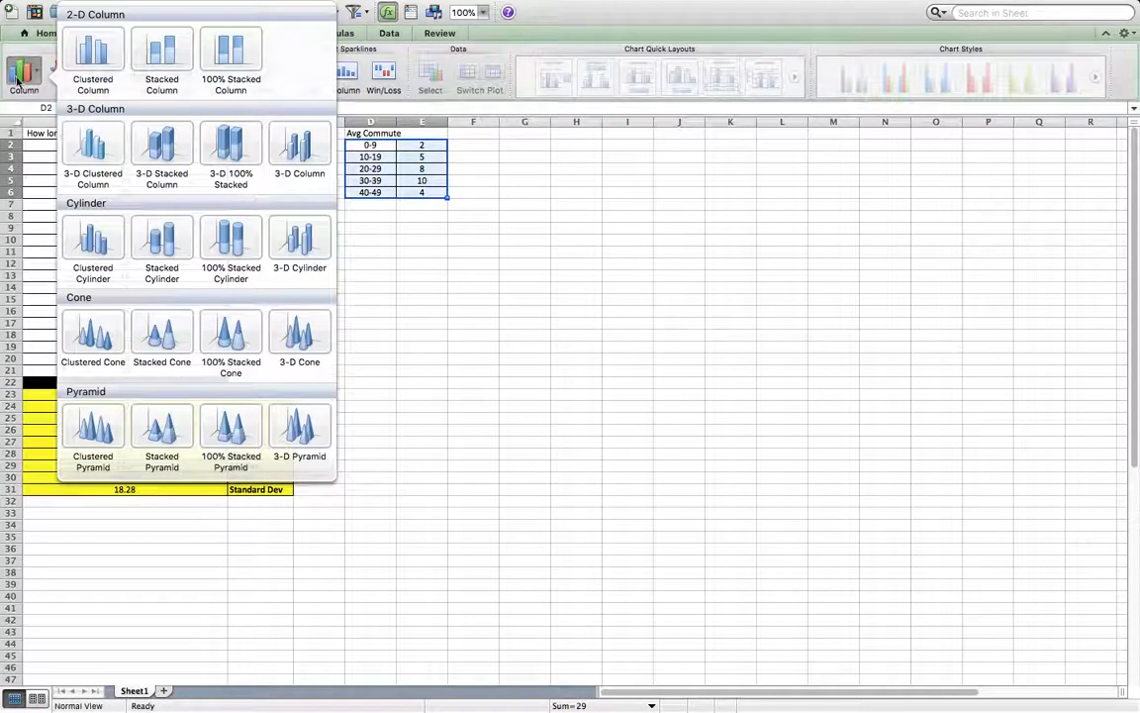
{"action": "left_click", "coordinate": [109, 48]}
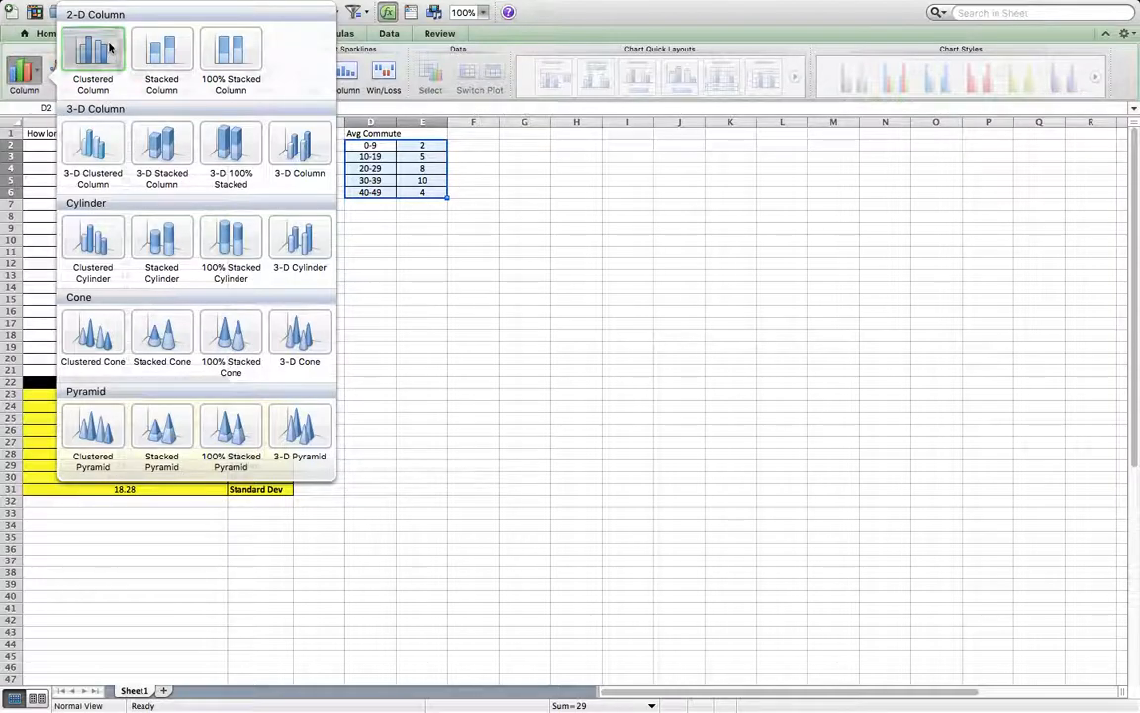
{"action": "left_click_drag", "start_coordinate": [591, 326], "coordinate": [638, 148]}
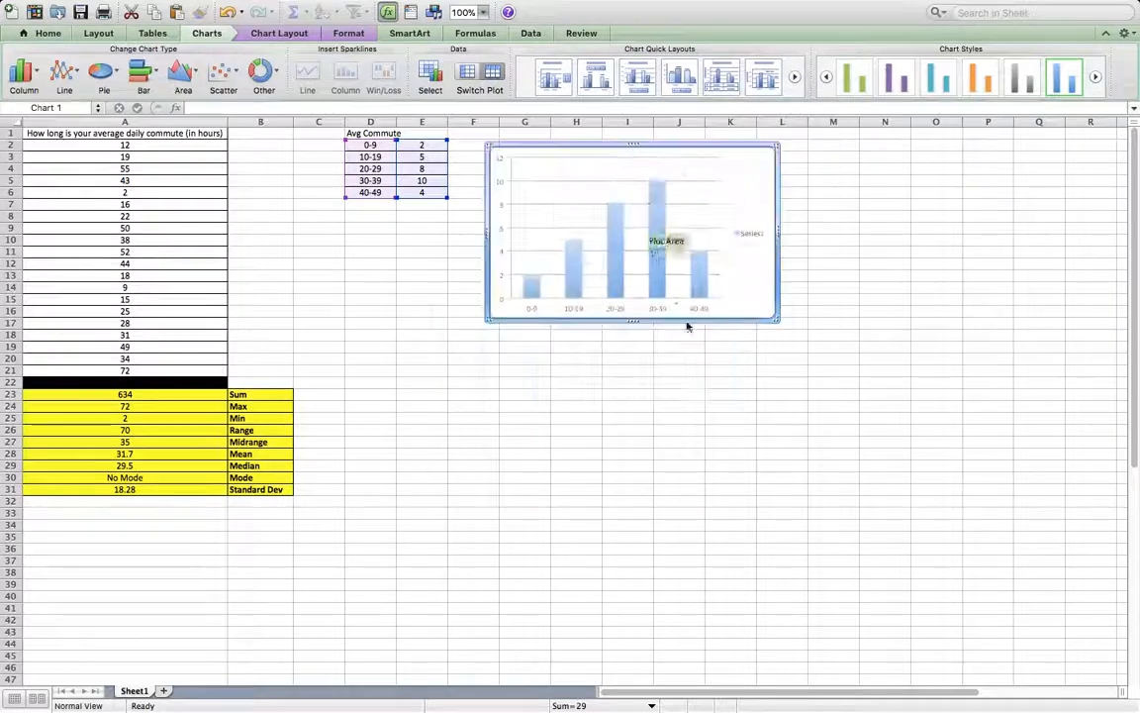
{"action": "left_click", "coordinate": [474, 513]}
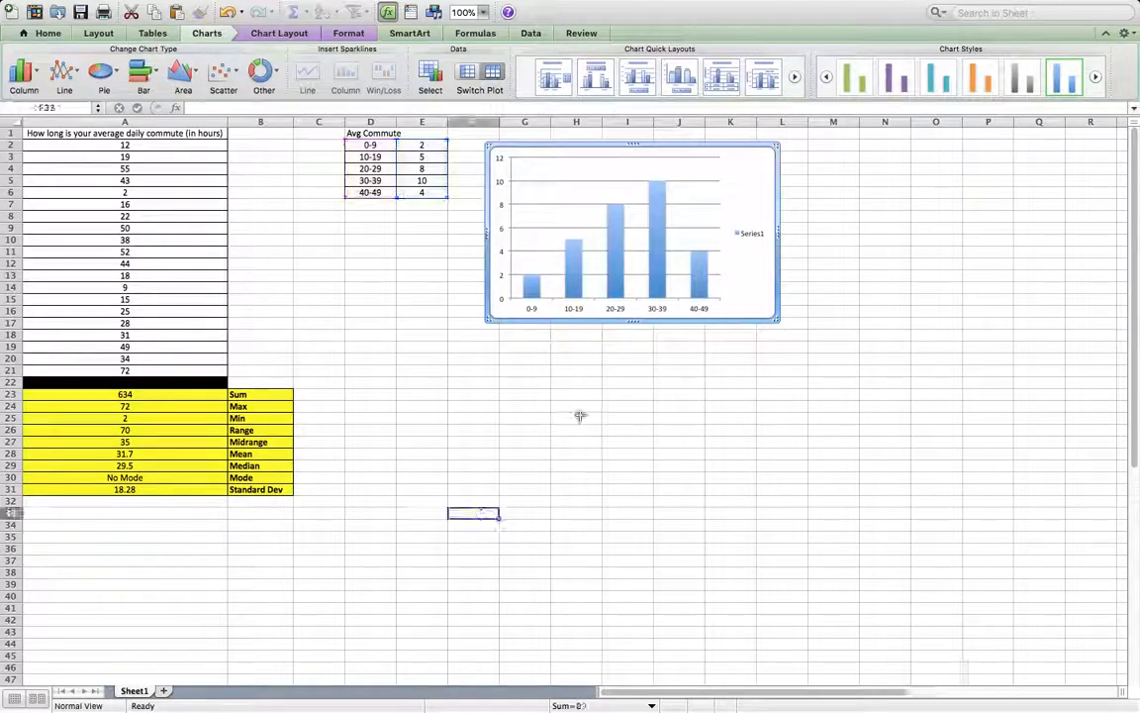
Apply chart quick layout 1 to the column chart and set its title to Average Daily Commute in Miles.
{"action": "left_click", "coordinate": [738, 202]}
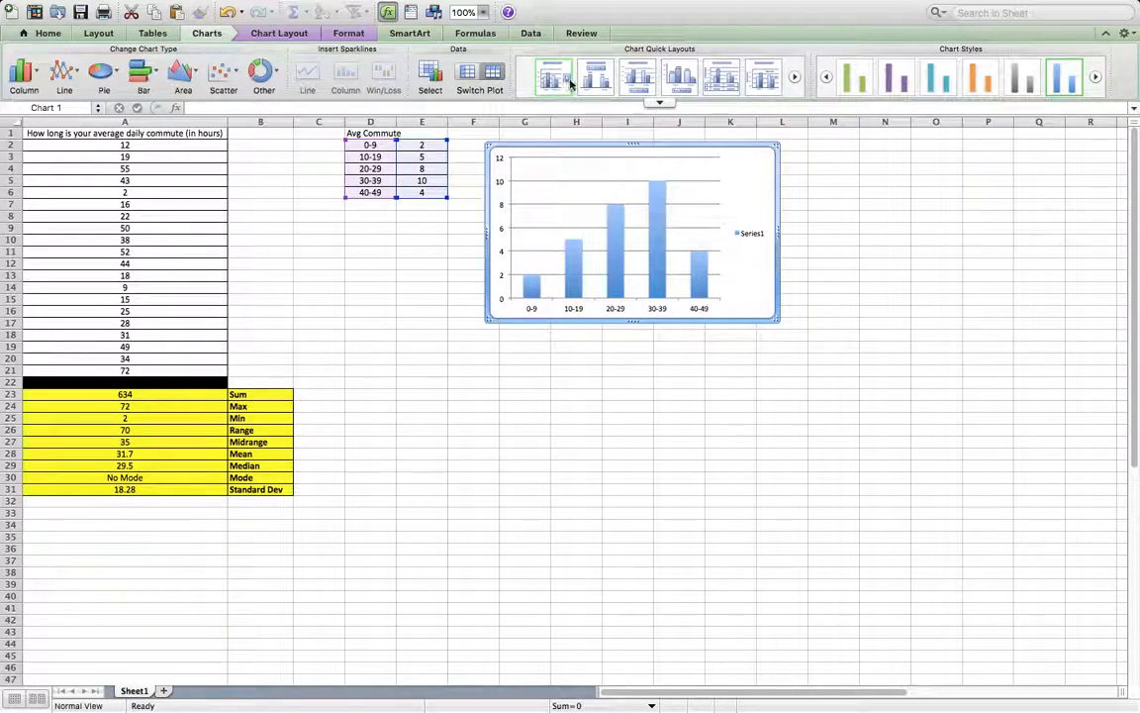
{"action": "left_click", "coordinate": [562, 87]}
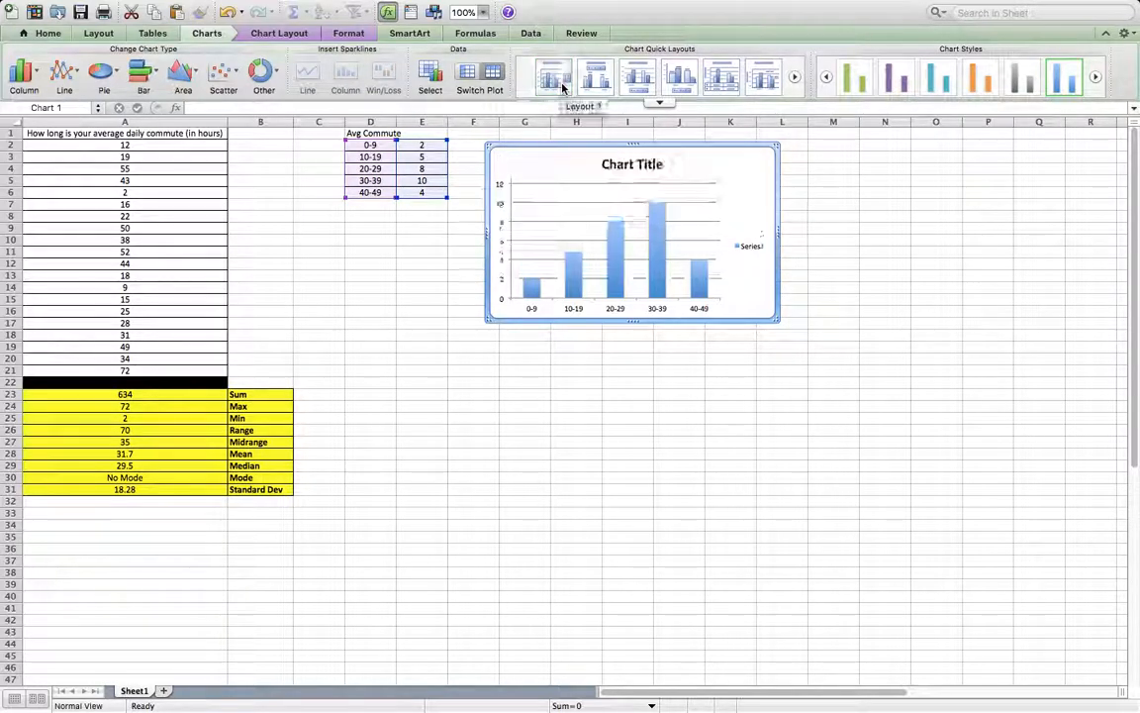
{"action": "left_click", "coordinate": [645, 166]}
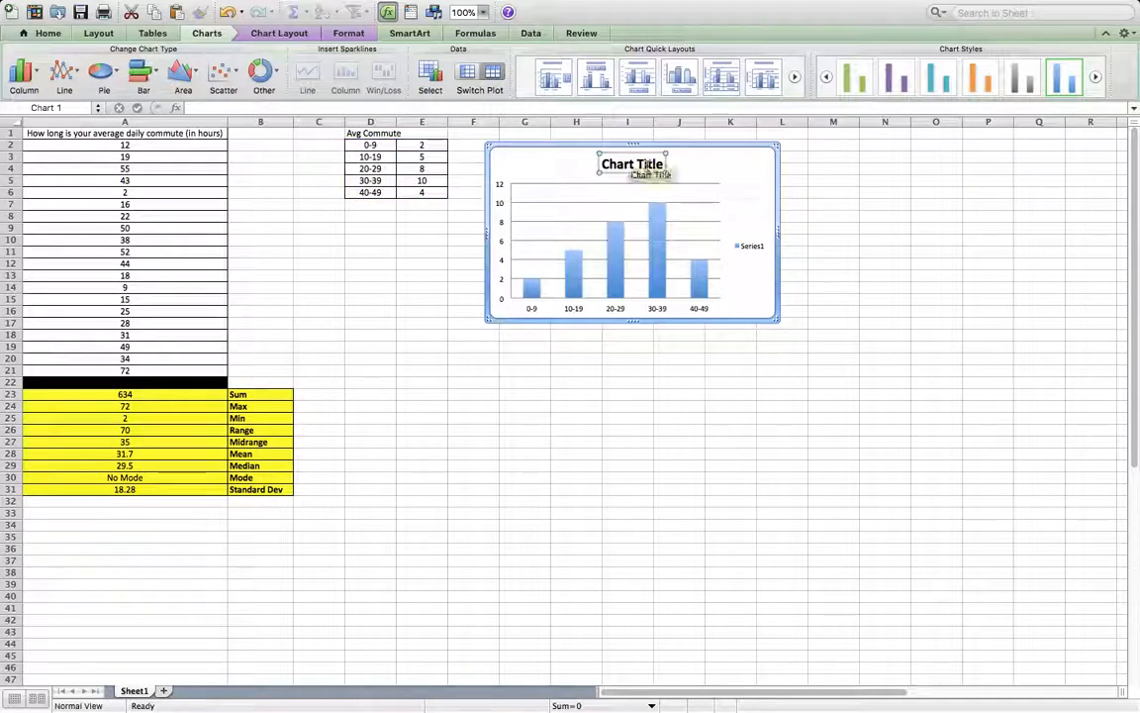
{"action": "type", "text": "Average Dai"}
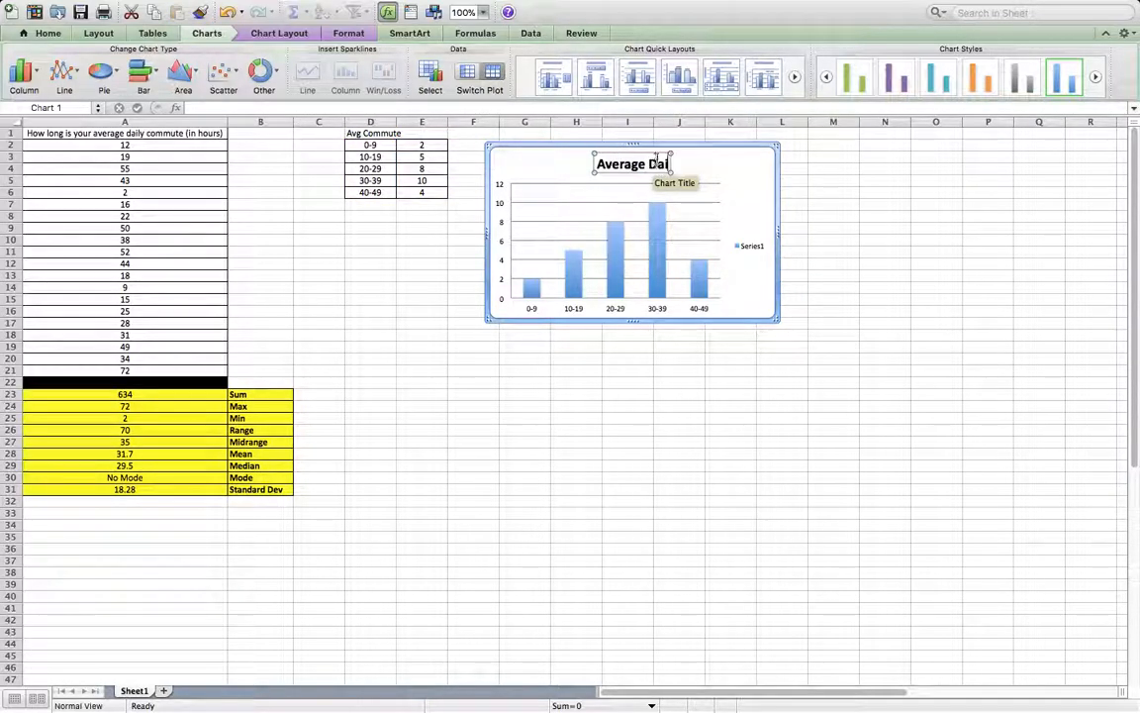
{"action": "type", "text": "ly Cimm"}
{"action": "key", "text": "BackSpace"}
{"action": "key", "text": "BackSpace"}
{"action": "key", "text": "BackSpace"}
{"action": "key", "text": "BackSpace"}
{"action": "type", "text": "Commute in"}
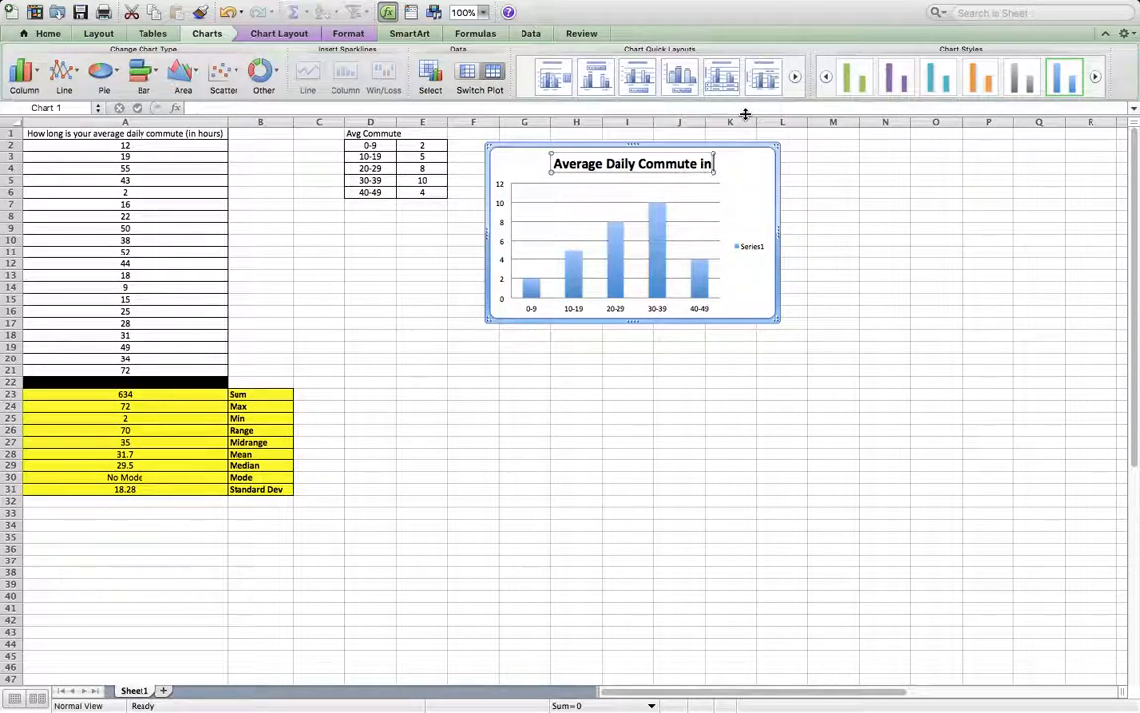
{"action": "type", "text": " MIles"}
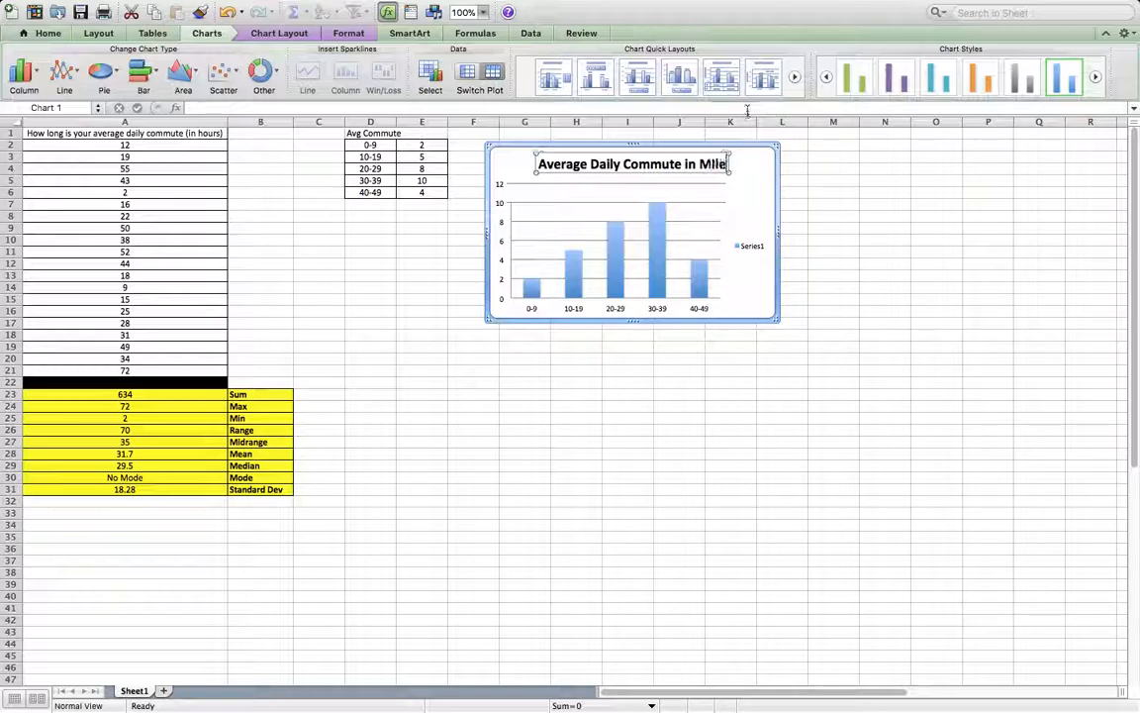
{"action": "key", "text": "BackSpace"}
{"action": "key", "text": "BackSpace"}
{"action": "key", "text": "BackSpace"}
{"action": "key", "text": "BackSpace"}
{"action": "key", "text": "BackSpace"}
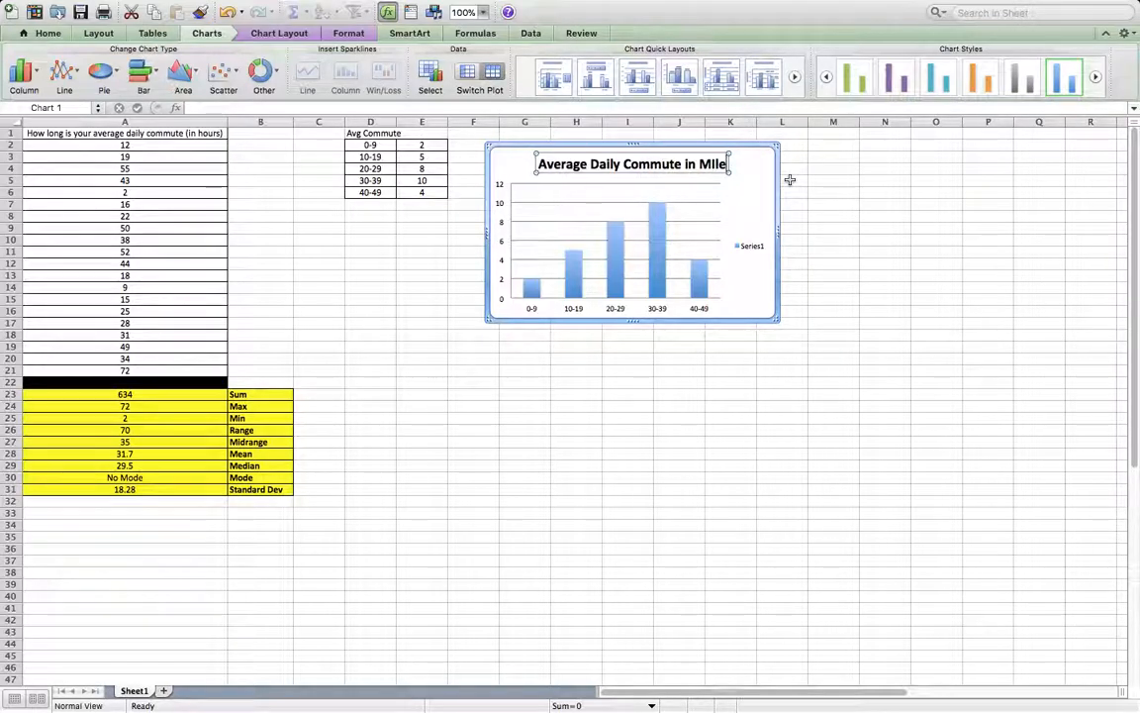
{"action": "type", "text": "Miles"}
{"action": "left_click", "coordinate": [782, 453]}
Delete the Series1 legend from the column chart.
{"action": "left_click", "coordinate": [750, 247]}
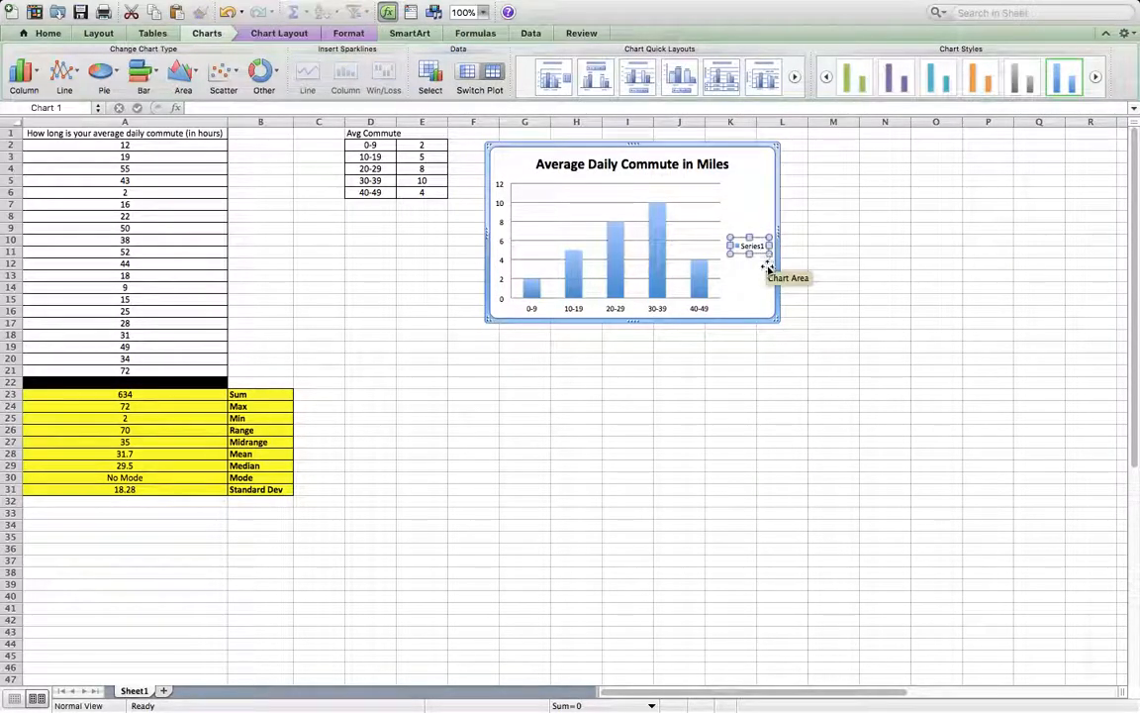
{"action": "key", "text": "Delete"}
{"action": "left_click_drag", "start_coordinate": [835, 416], "coordinate": [841, 437]}
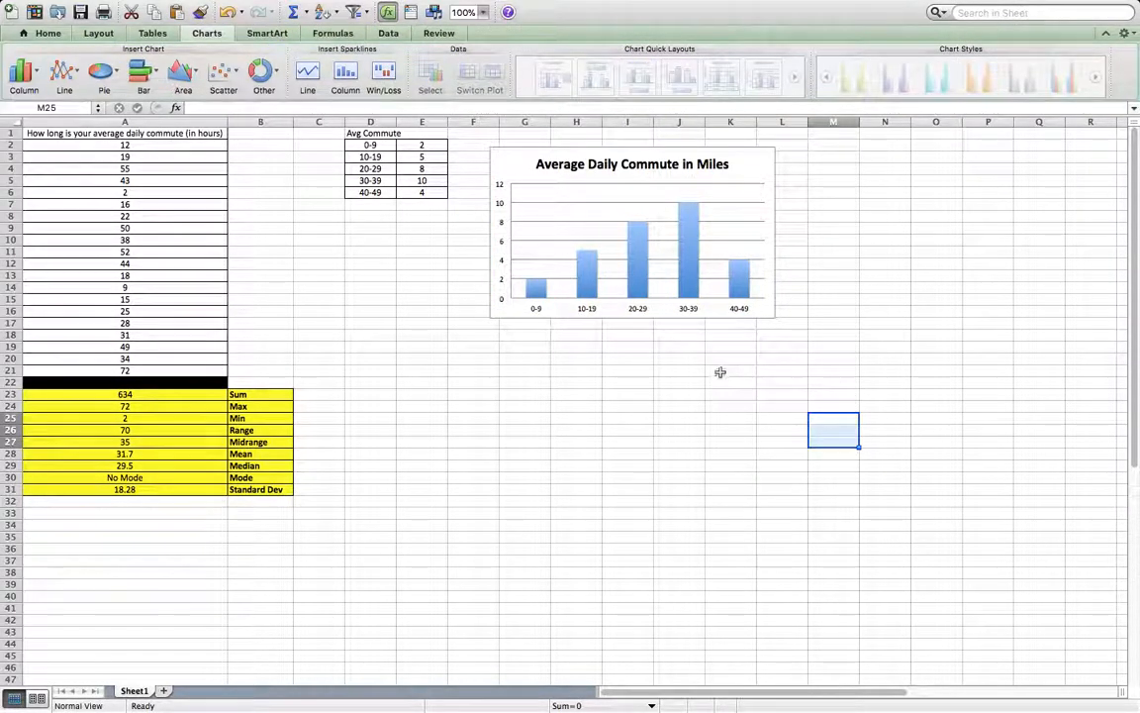
Insert a 2-D pie chart from D2:E6 and place it below the column chart.
{"action": "mouse_move", "coordinate": [598, 272]}
{"action": "left_click_drag", "start_coordinate": [368, 145], "coordinate": [420, 191]}
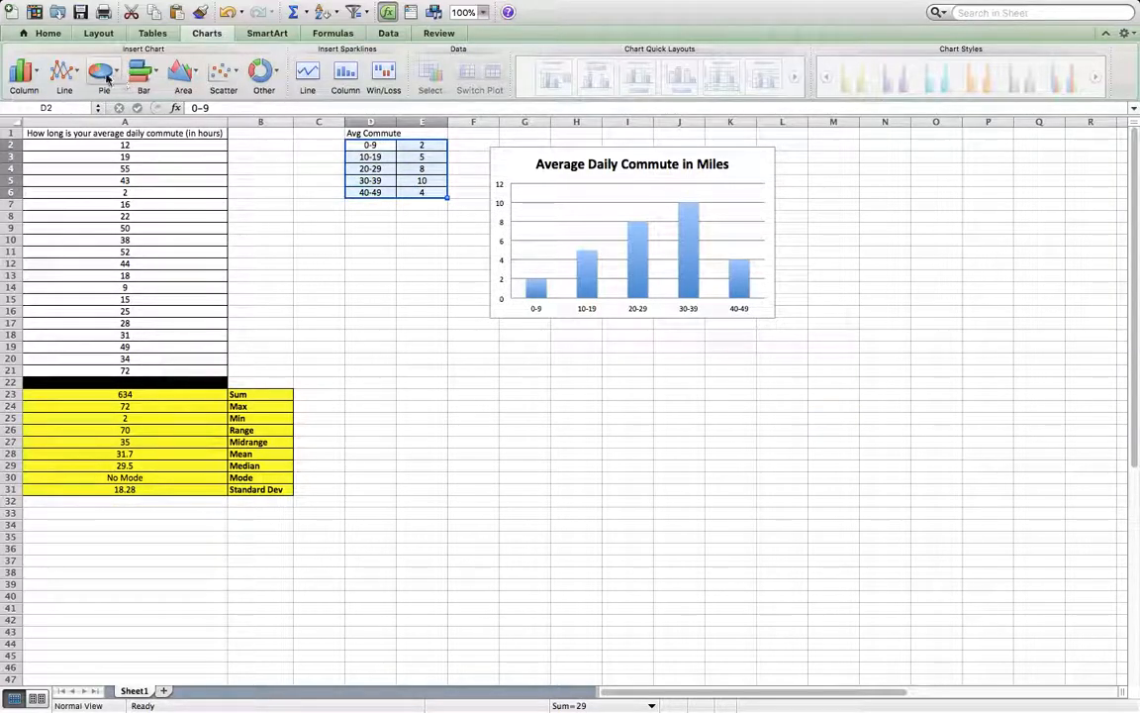
{"action": "left_click", "coordinate": [100, 75]}
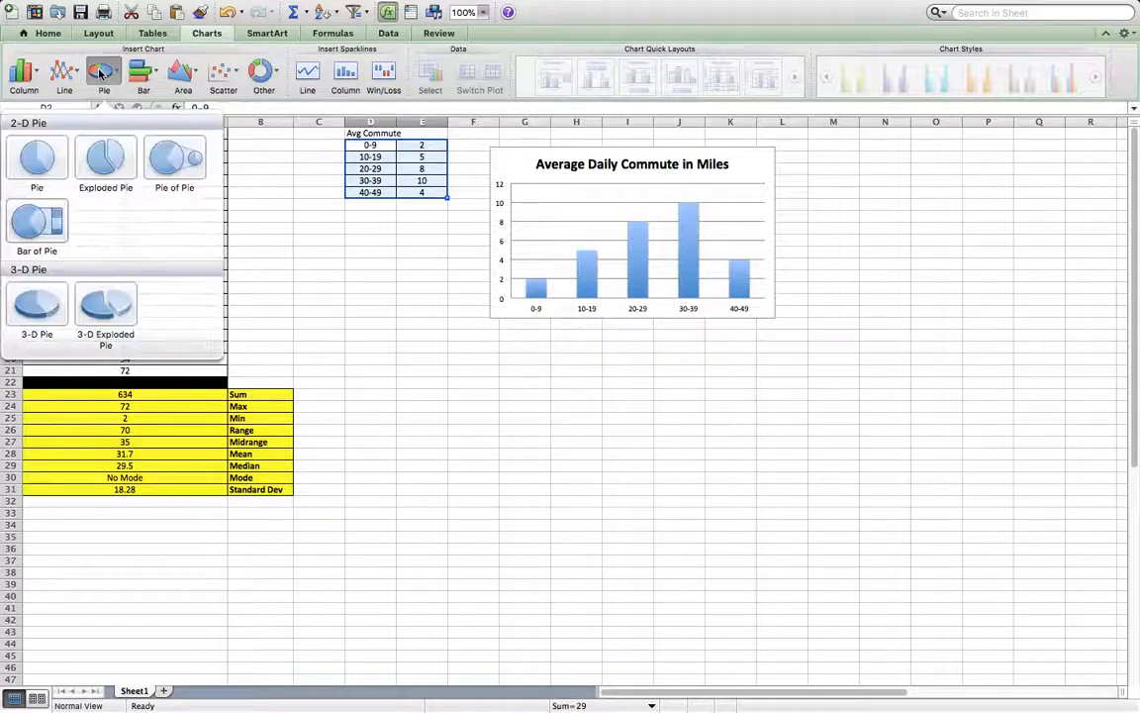
{"action": "left_click", "coordinate": [46, 158]}
{"action": "left_click_drag", "start_coordinate": [691, 325], "coordinate": [764, 349]}
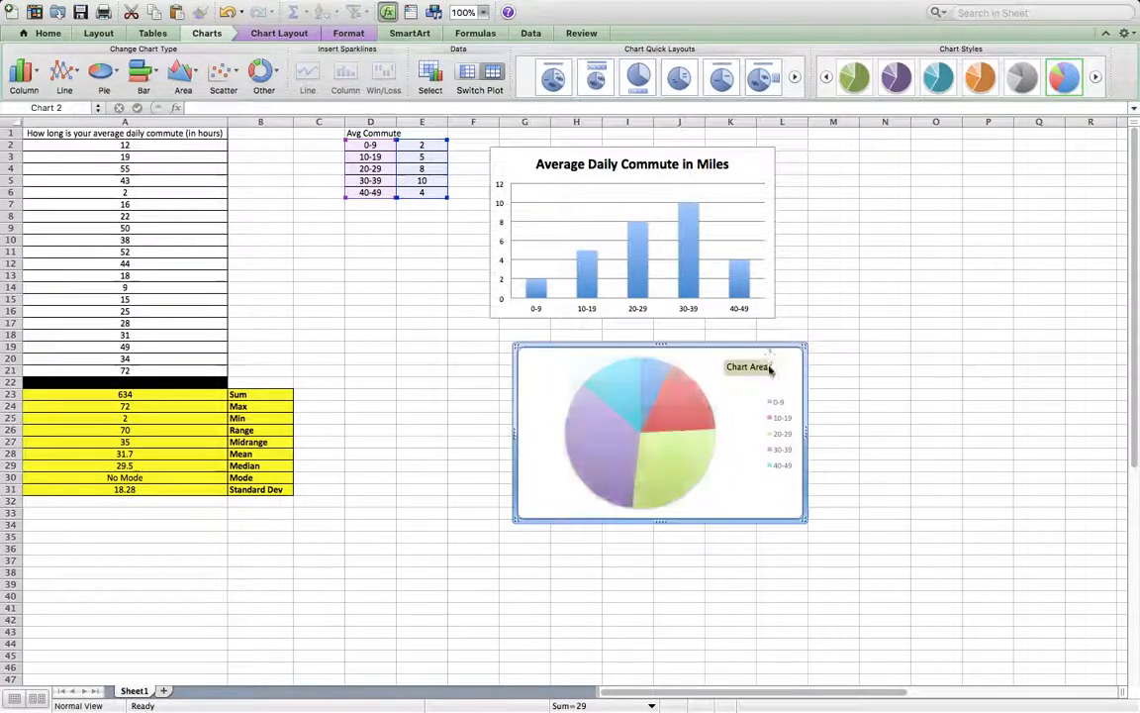
Apply chart quick layout 1 to the pie chart and try to select its placeholder title text.
{"action": "left_click", "coordinate": [567, 79]}
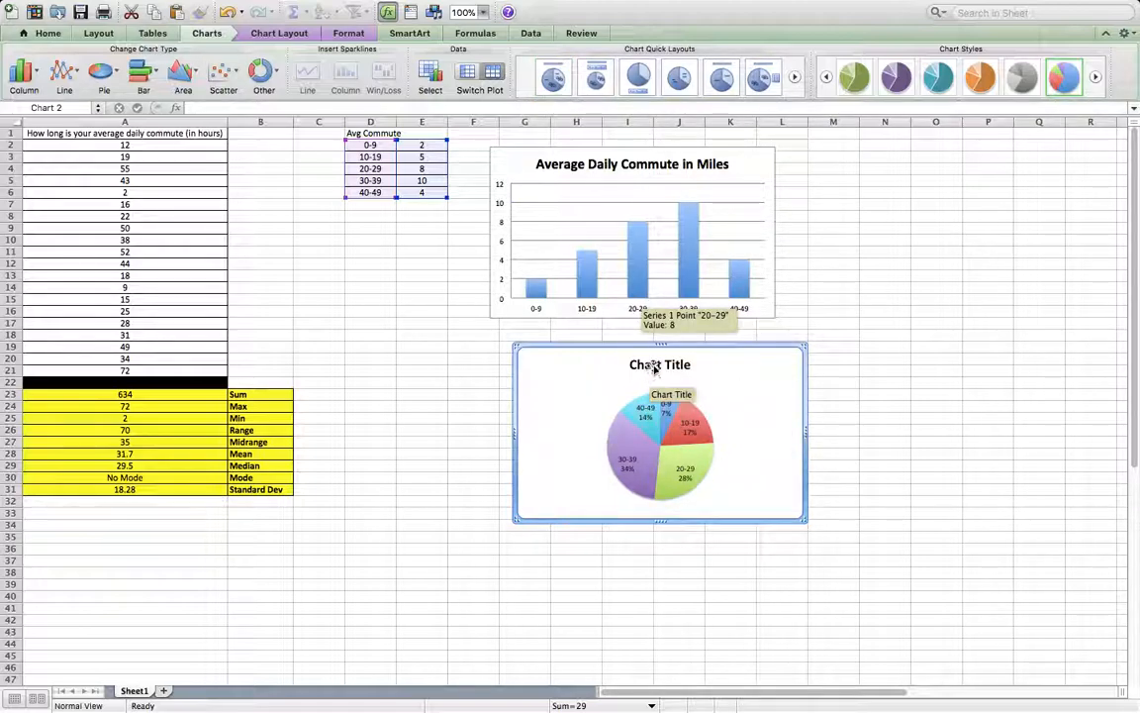
{"action": "left_click", "coordinate": [654, 365]}
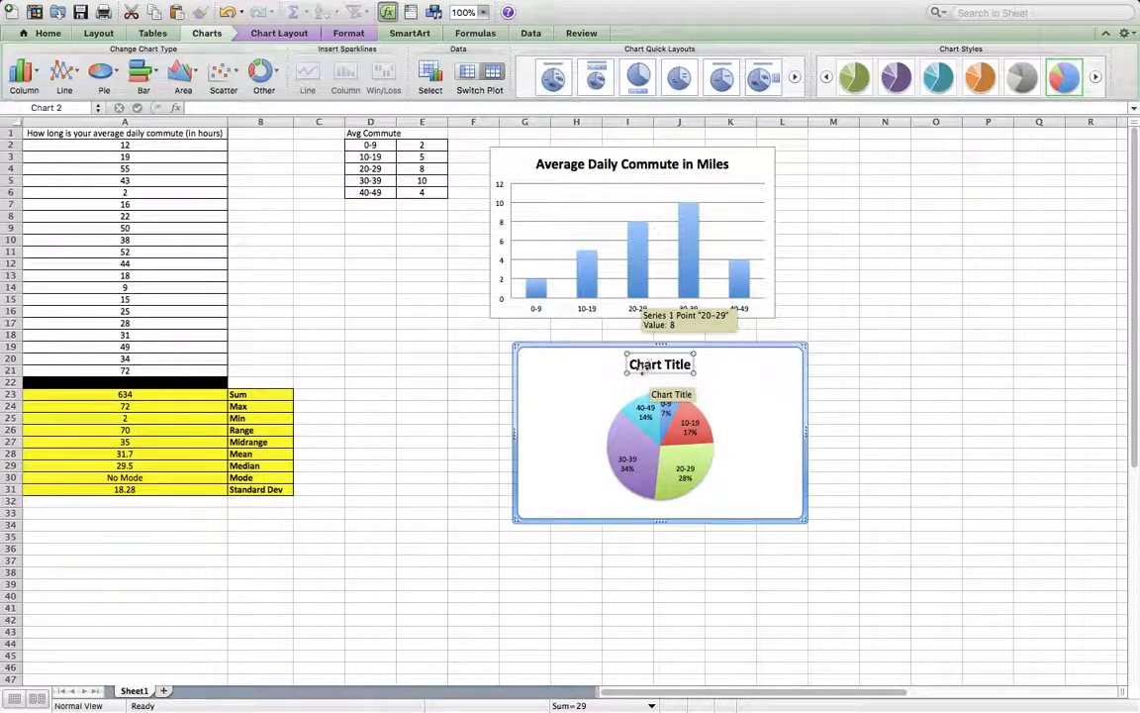
{"action": "left_click_drag", "start_coordinate": [634, 365], "coordinate": [674, 372]}
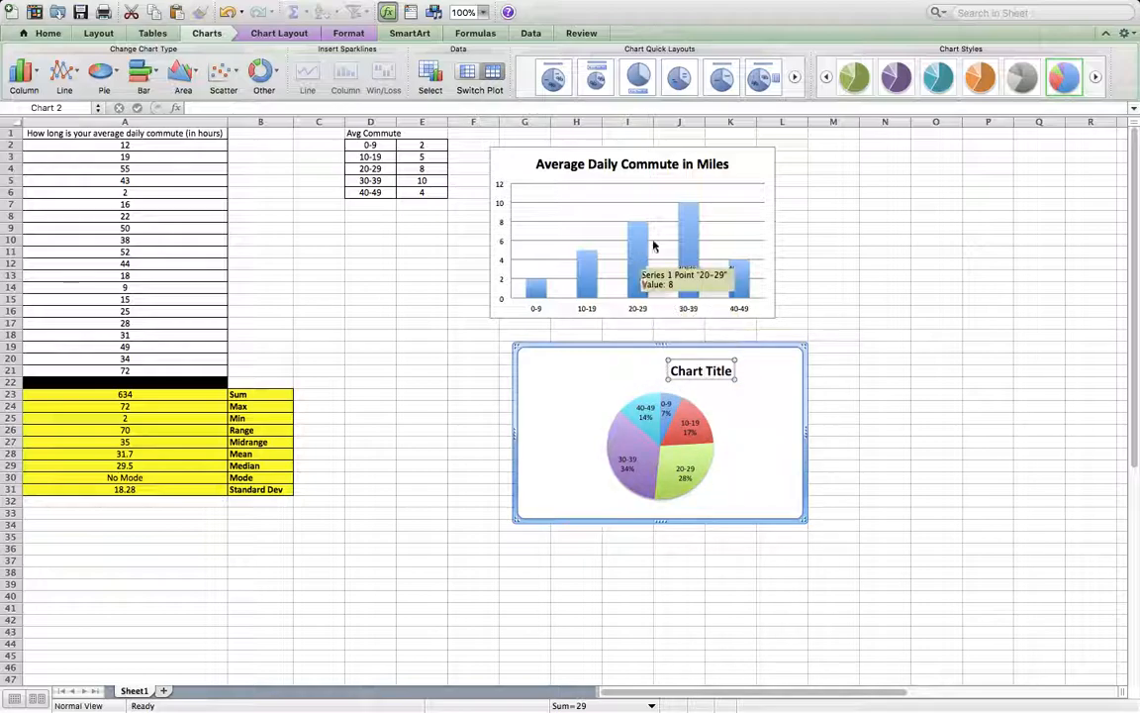
Copy the column chart's title text and try to open the pie chart's title for text editing.
{"action": "left_click", "coordinate": [564, 166]}
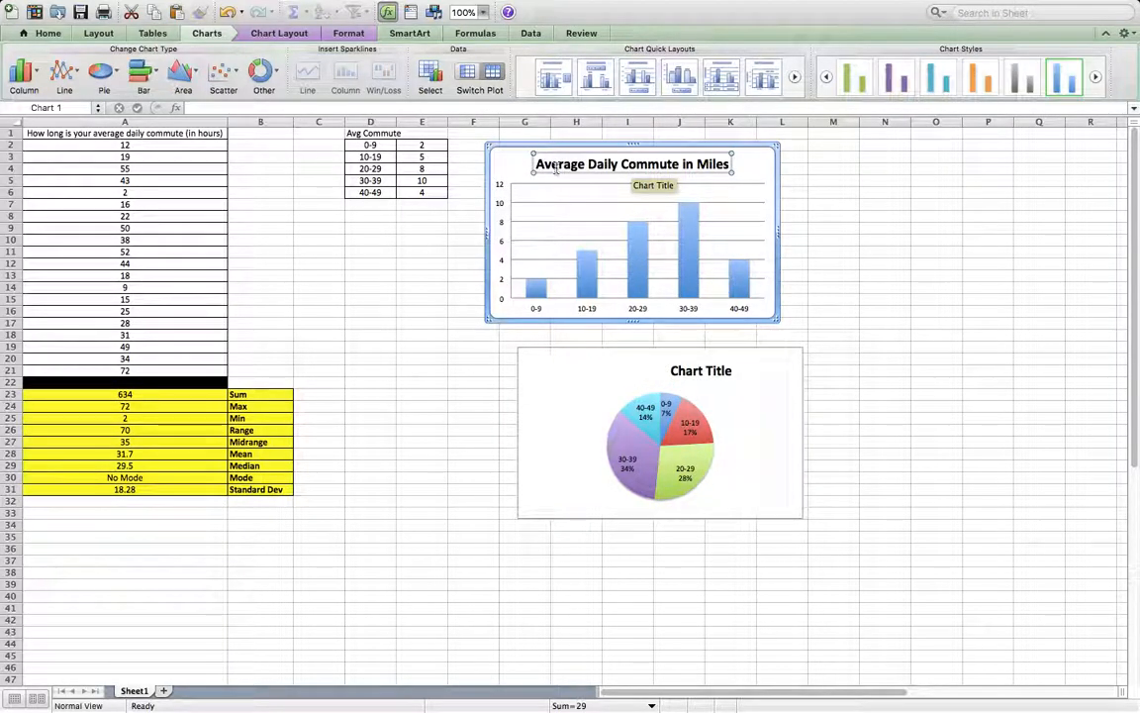
{"action": "triple_click", "coordinate": [557, 167]}
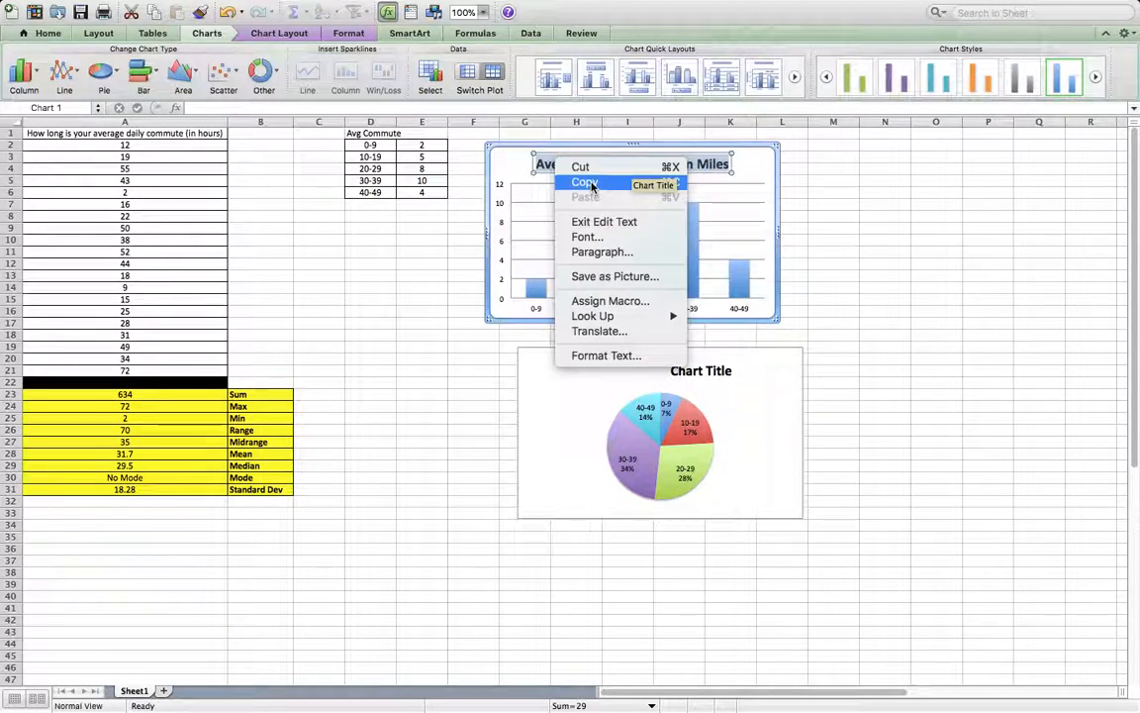
{"action": "left_click", "coordinate": [588, 184]}
{"action": "left_click", "coordinate": [723, 373]}
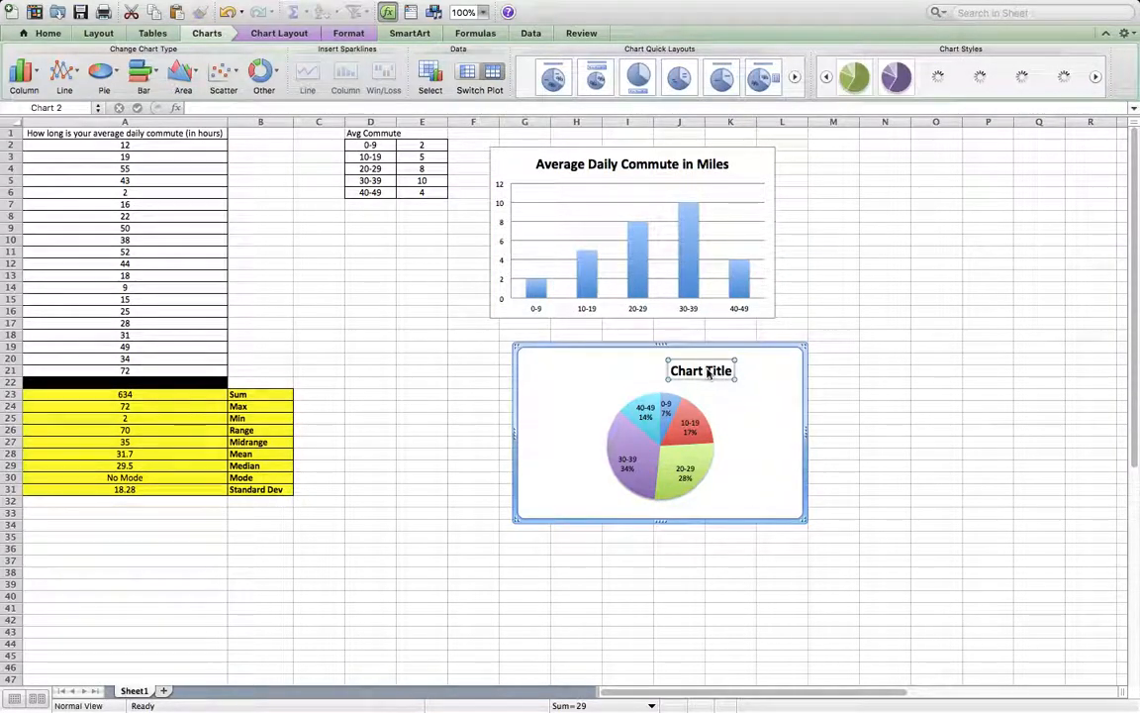
{"action": "double_click", "coordinate": [679, 374]}
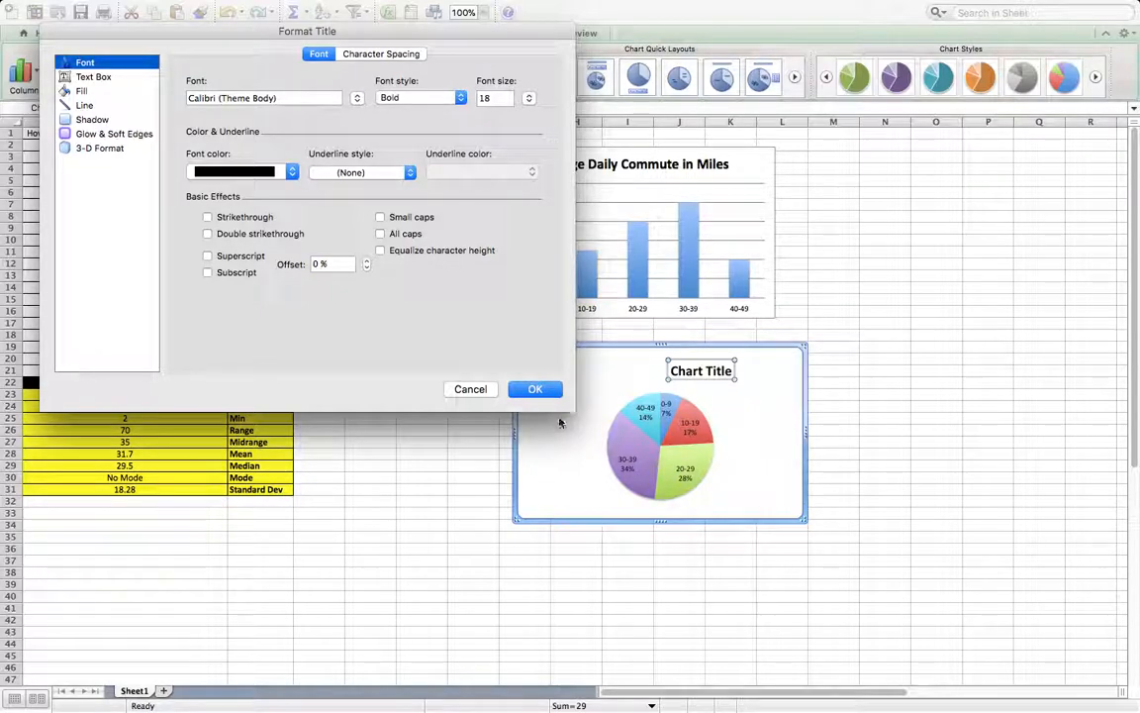
{"action": "left_click", "coordinate": [473, 389]}
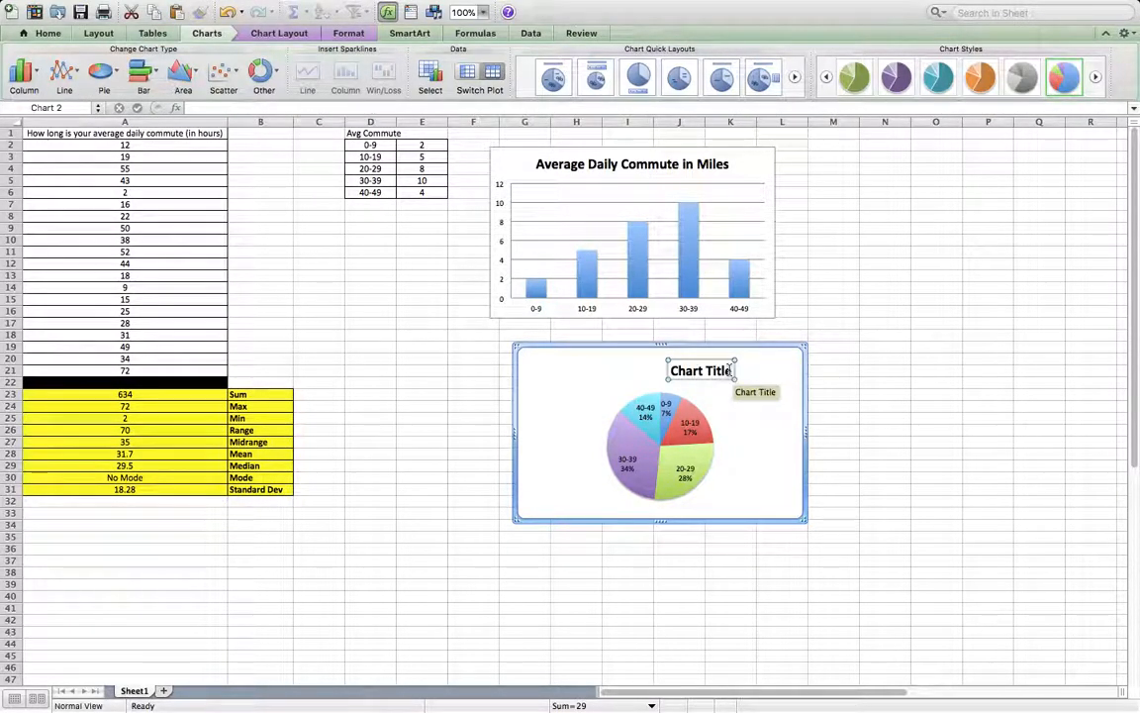
Clear the pie chart's placeholder title and try to paste the copied title in its place.
{"action": "key", "text": "BackSpace"}
{"action": "key", "text": "BackSpace"}
{"action": "key", "text": "BackSpace"}
{"action": "key", "text": "BackSpace"}
{"action": "key", "text": "BackSpace"}
{"action": "key", "text": "BackSpace"}
{"action": "key", "text": "BackSpace"}
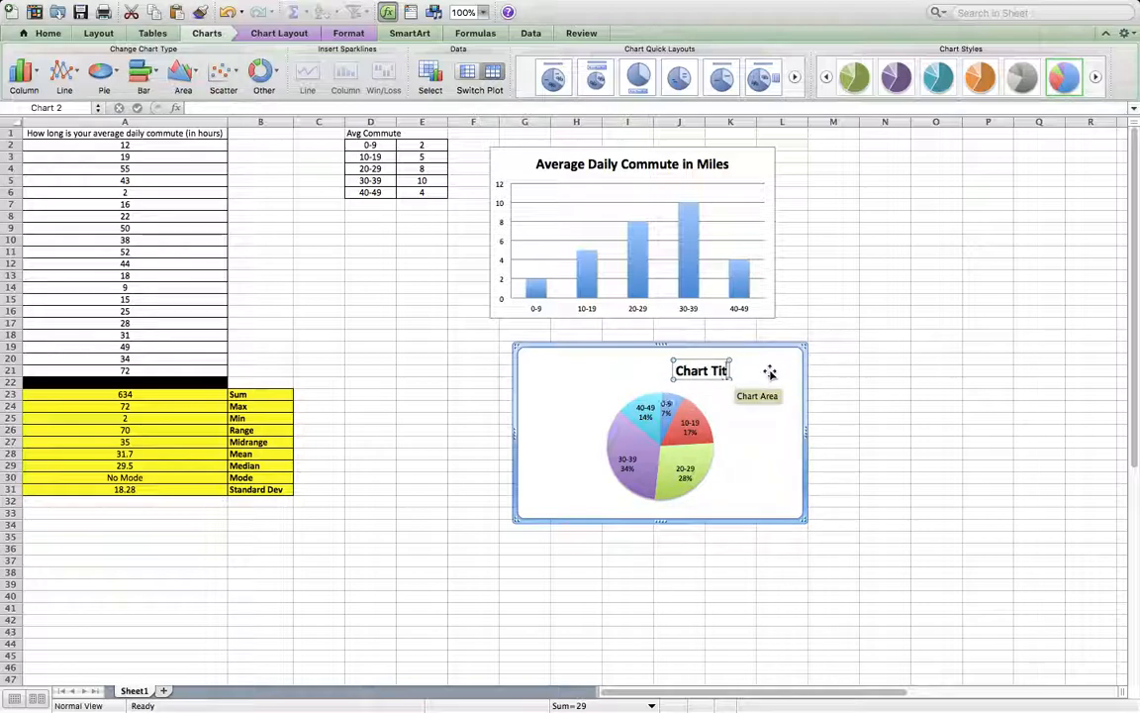
{"action": "key", "text": "BackSpace"}
{"action": "key", "text": "BackSpace"}
{"action": "key", "text": "BackSpace"}
{"action": "key", "text": "BackSpace"}
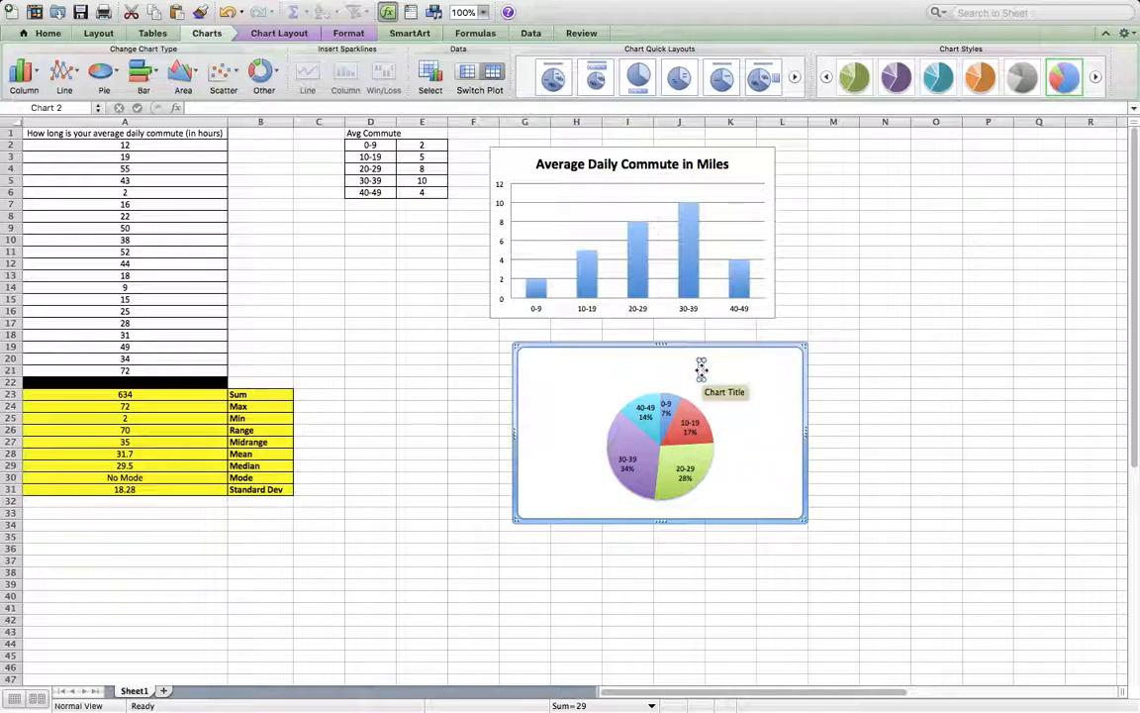
{"action": "right_click", "coordinate": [702, 370]}
{"action": "left_click", "coordinate": [747, 531]}
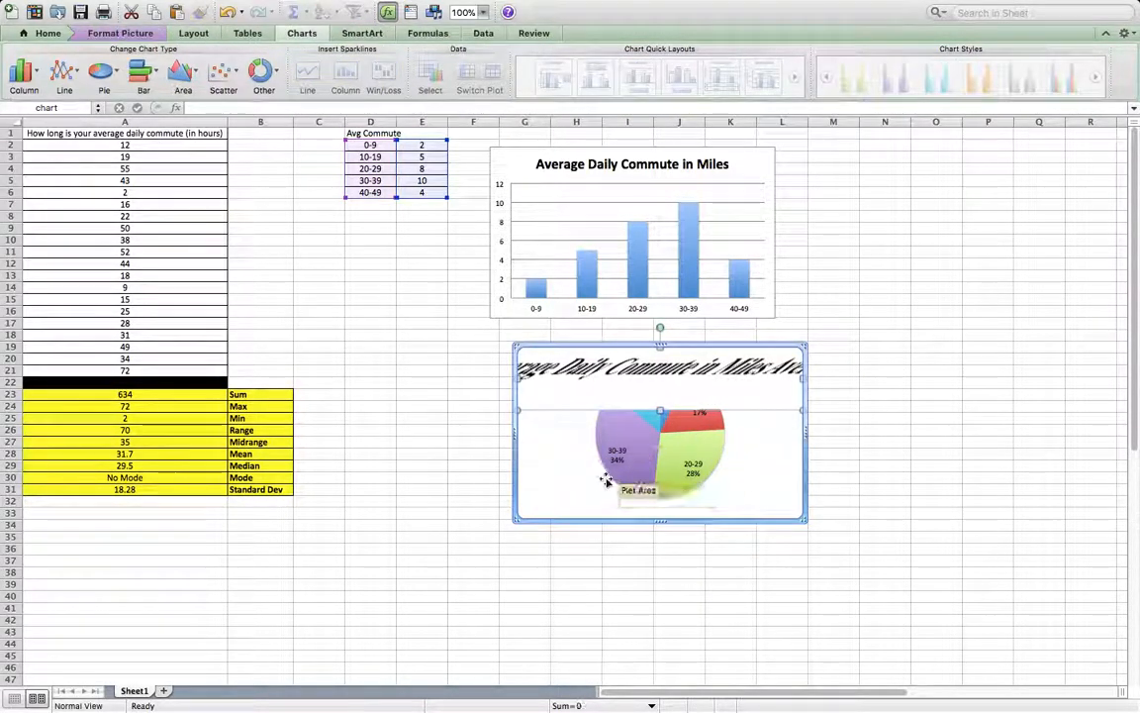
Try pasting the copied title onto the pie chart, and delete the pasted title picture.
{"action": "left_click", "coordinate": [639, 384]}
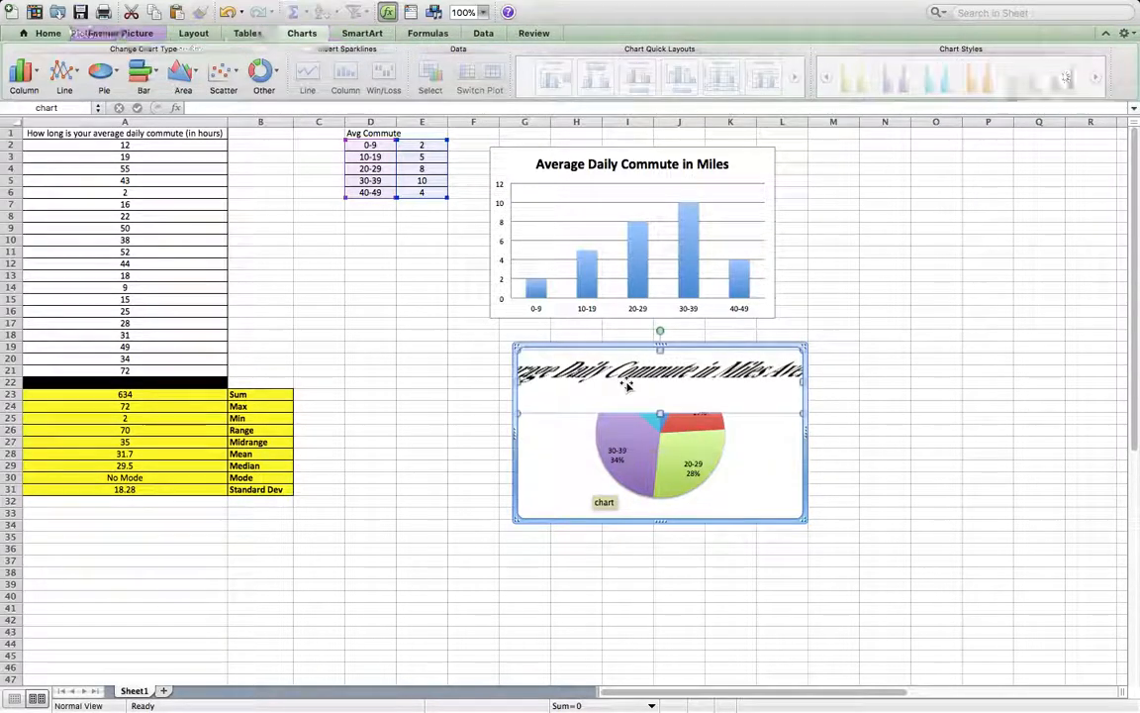
{"action": "key", "text": "Delete"}
{"action": "left_click", "coordinate": [873, 384]}
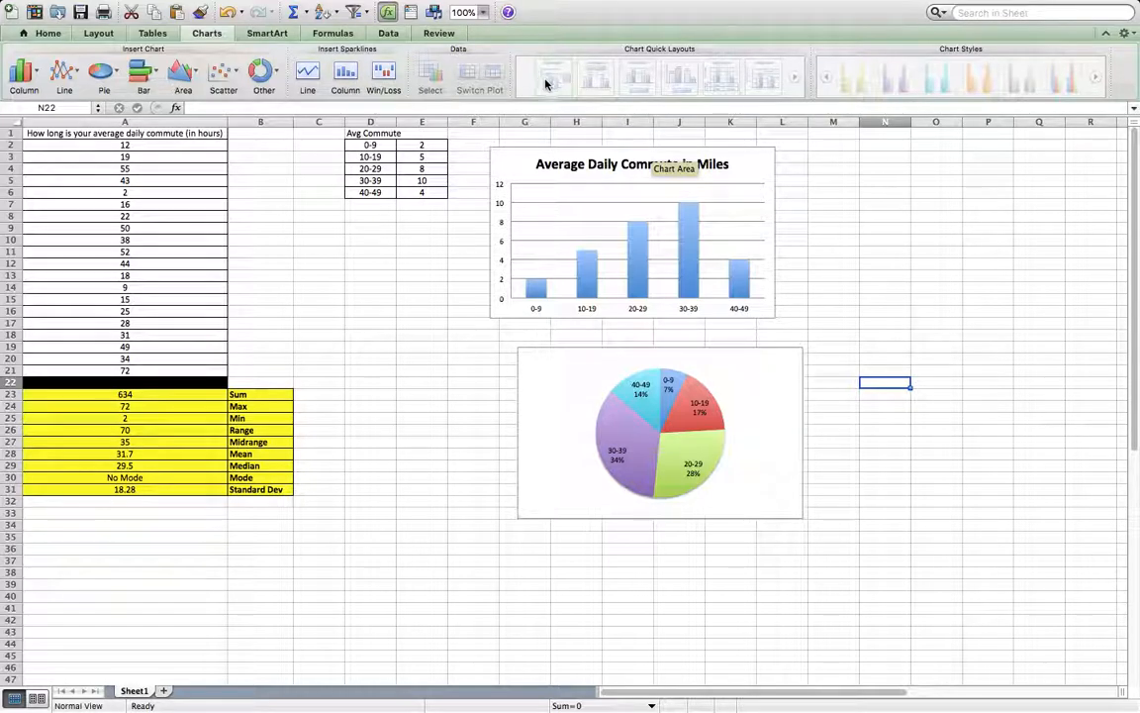
Apply chart quick layout 1 to the pie chart and set its title to Average Daily Commute in Miles.
{"action": "left_click", "coordinate": [758, 428]}
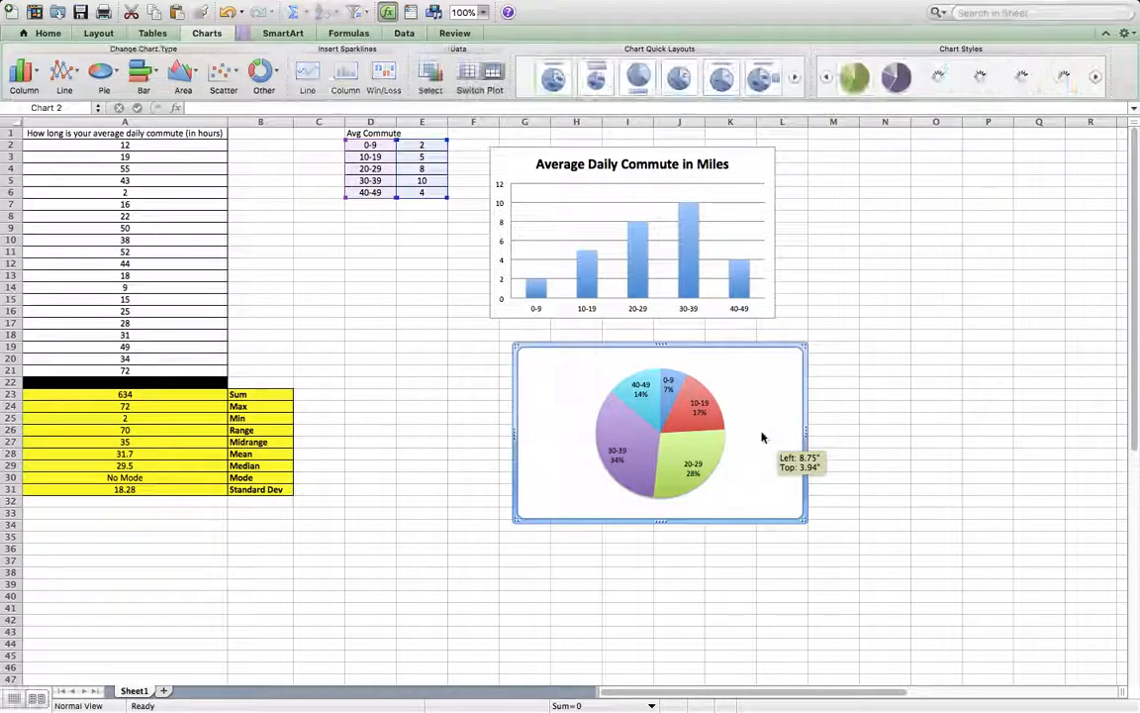
{"action": "left_click", "coordinate": [550, 85]}
{"action": "left_click", "coordinate": [673, 368]}
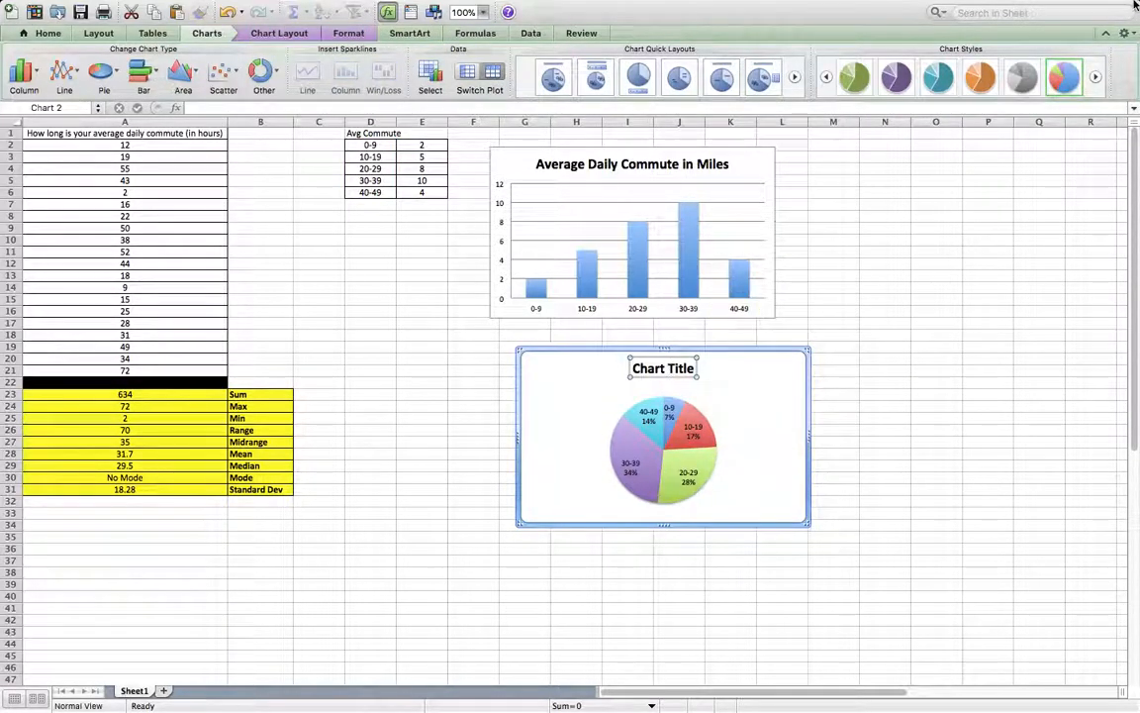
{"action": "key", "text": "BackSpace"}
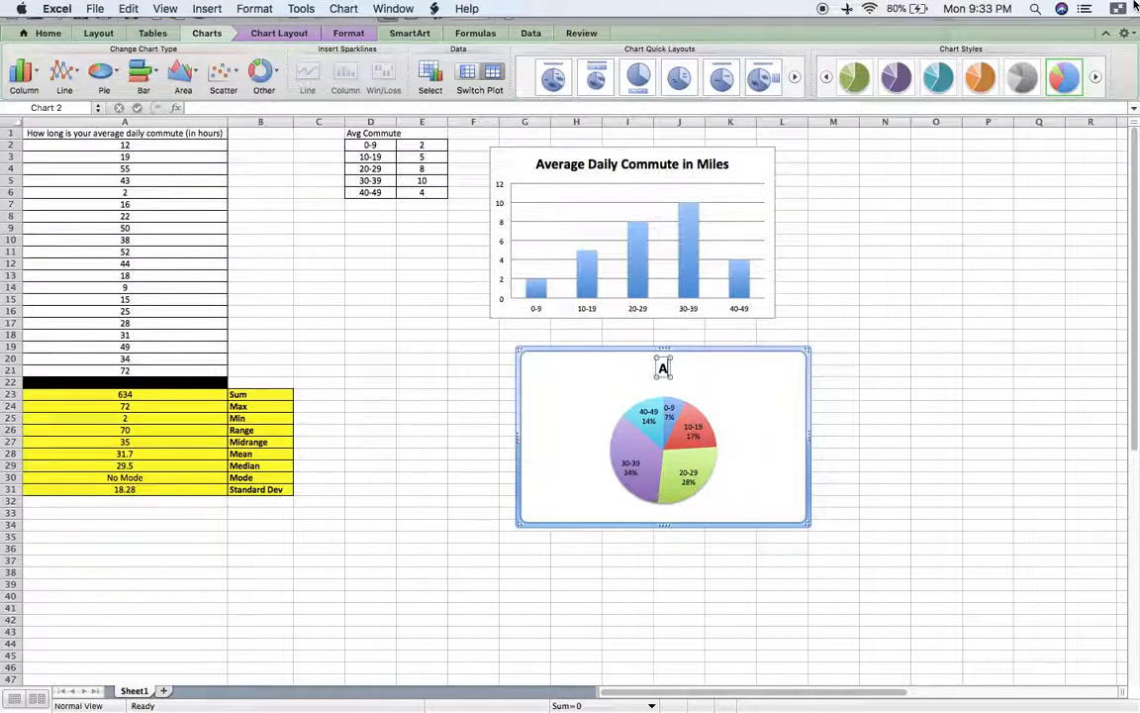
{"action": "type", "text": "Averahe"}
{"action": "key", "text": "BackSpace"}
{"action": "key", "text": "BackSpace"}
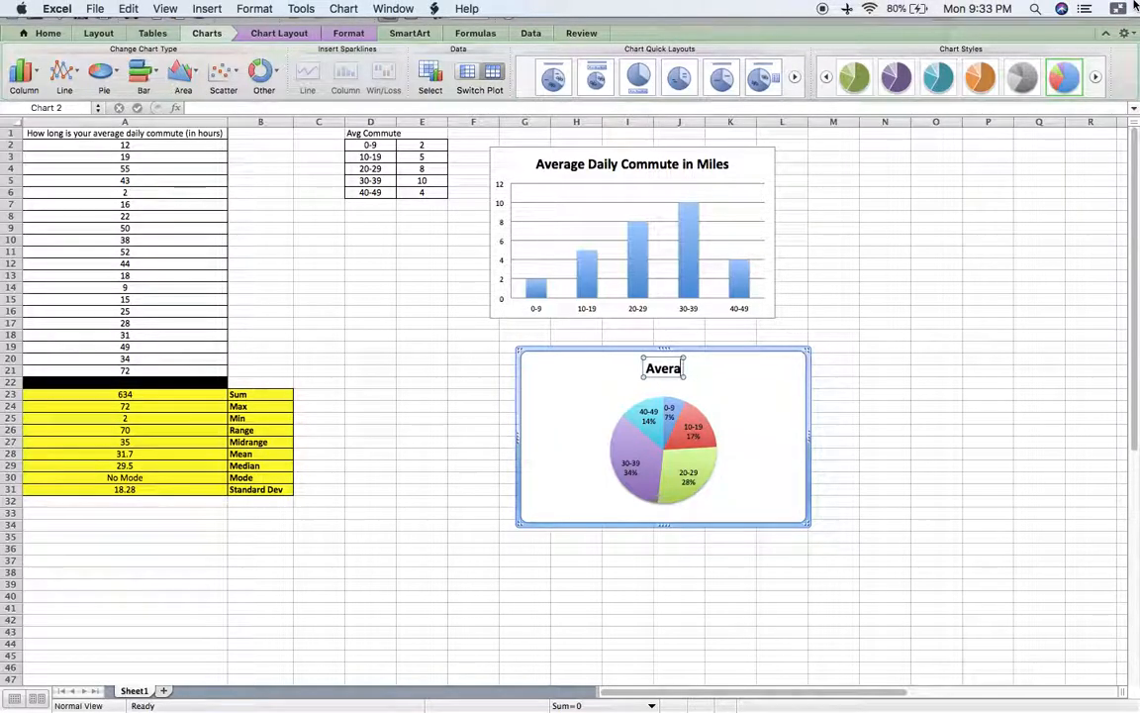
{"action": "type", "text": "ge Daily COmm"}
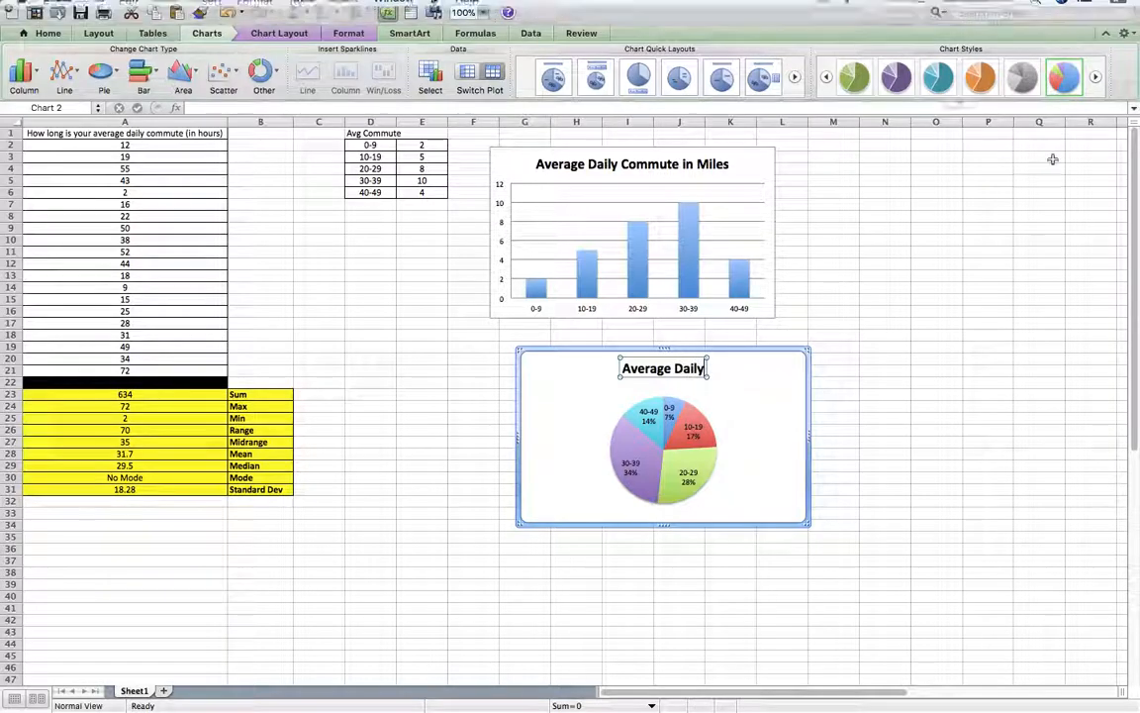
{"action": "key", "text": "BackSpace"}
{"action": "key", "text": "BackSpace"}
{"action": "key", "text": "BackSpace"}
{"action": "key", "text": "BackSpace"}
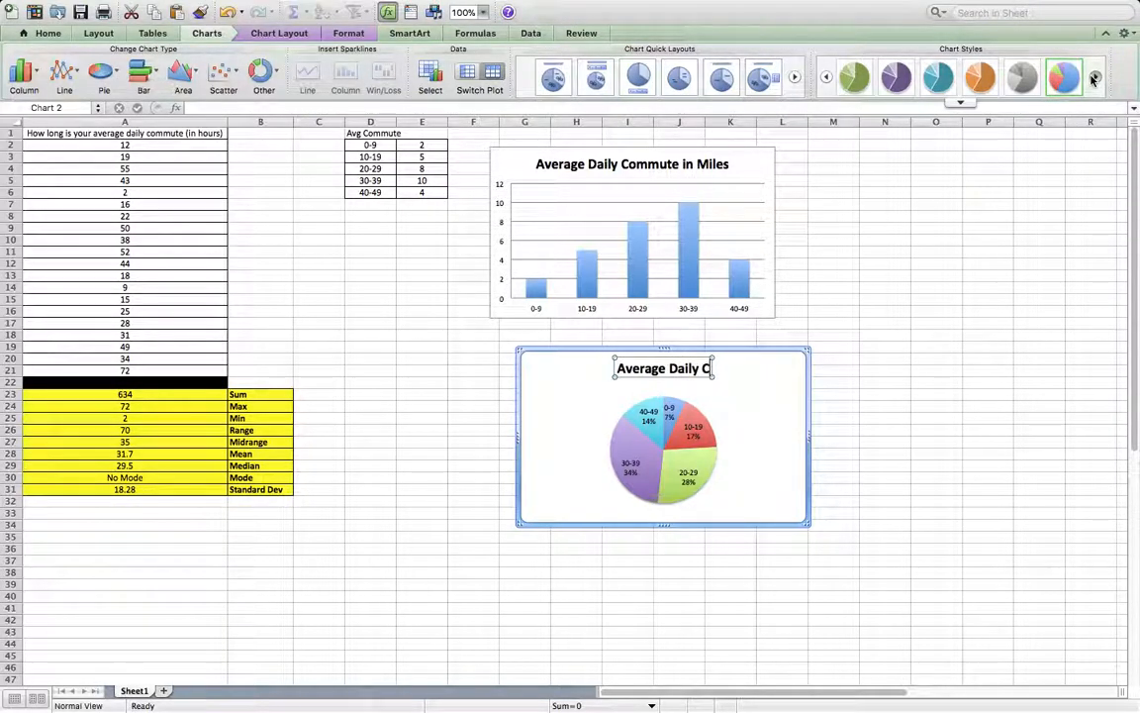
{"action": "type", "text": "ommute In"}
{"action": "key", "text": "BackSpace"}
{"action": "key", "text": "BackSpace"}
{"action": "key", "text": "BackSpace"}
{"action": "key", "text": "BackSpace"}
{"action": "key", "text": "BackSpace"}
{"action": "key", "text": "BackSpace"}
{"action": "key", "text": "BackSpace"}
{"action": "key", "text": "BackSpace"}
{"action": "key", "text": "BackSpace"}
{"action": "key", "text": "BackSpace"}
{"action": "type", "text": "C"}
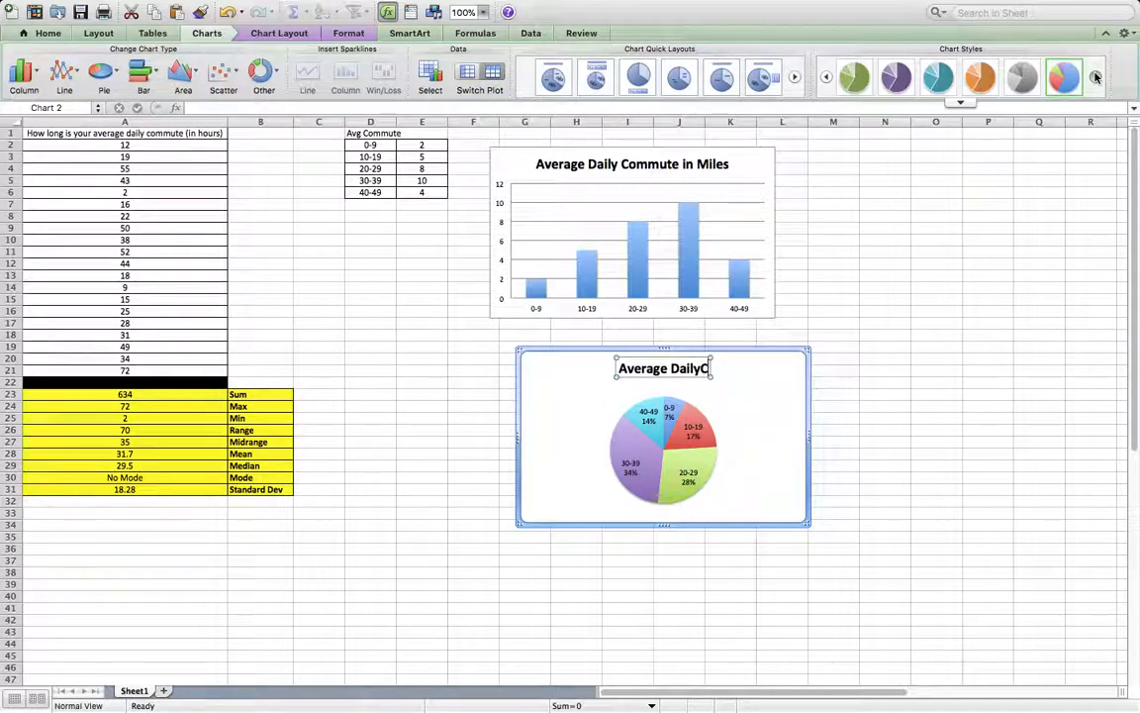
{"action": "key", "text": "BackSpace"}
{"action": "type", "text": "Co"}
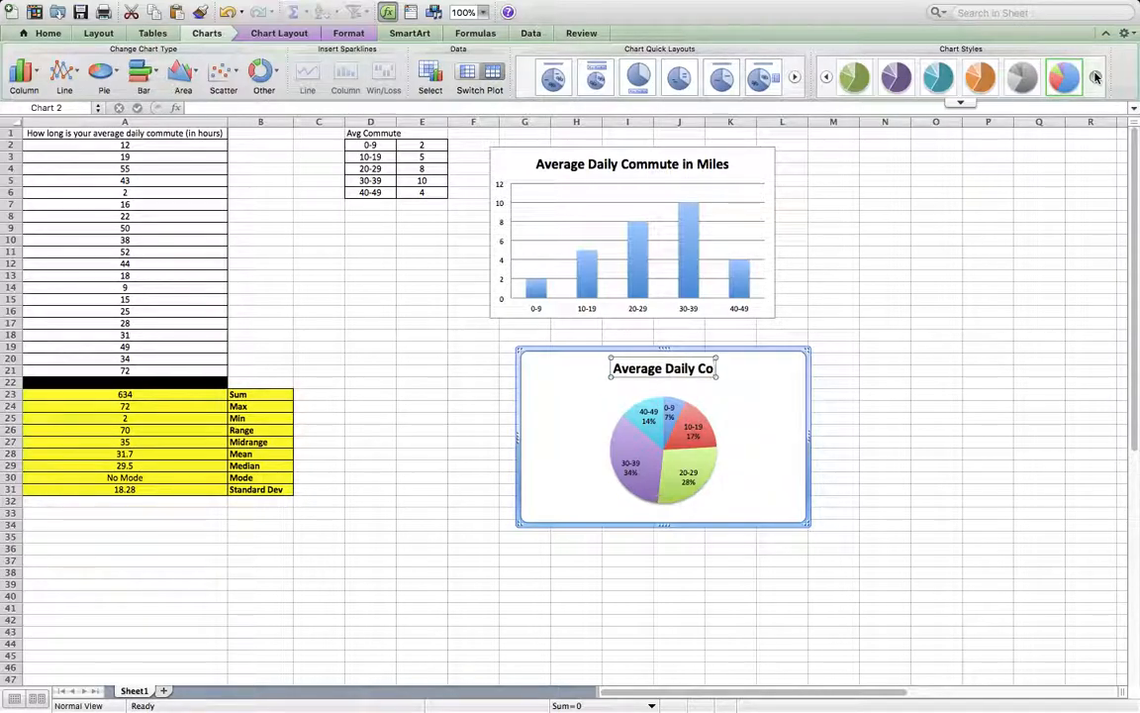
{"action": "type", "text": "mmute in Miles"}
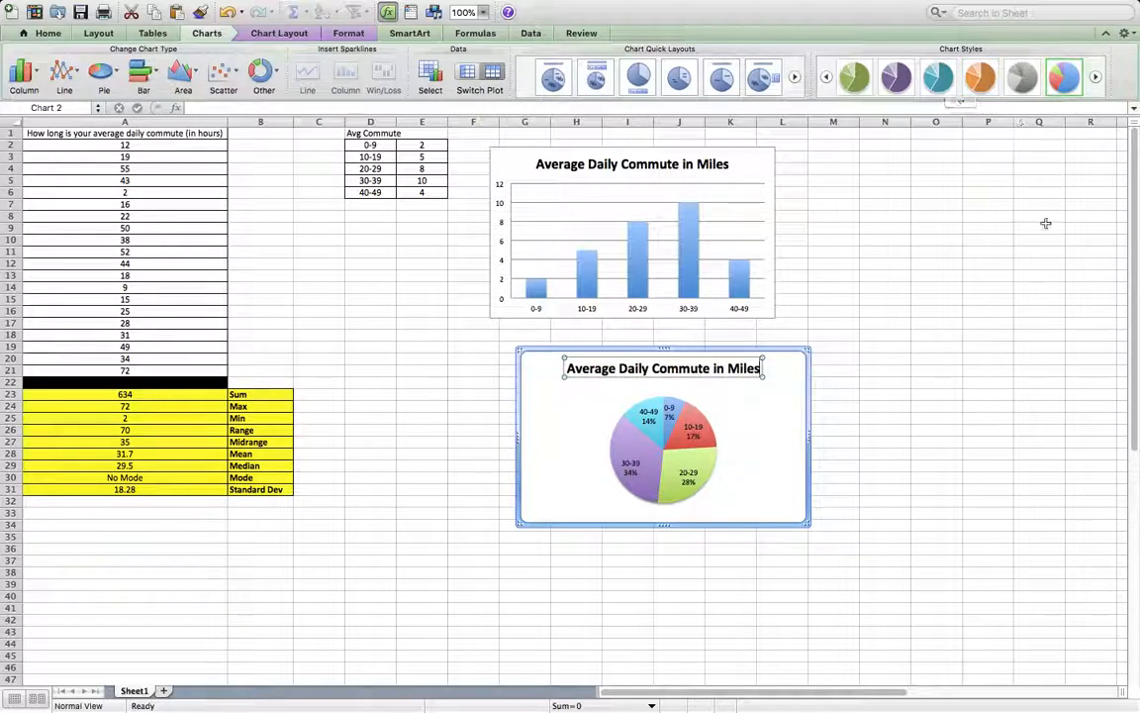
{"action": "left_click", "coordinate": [1040, 329]}
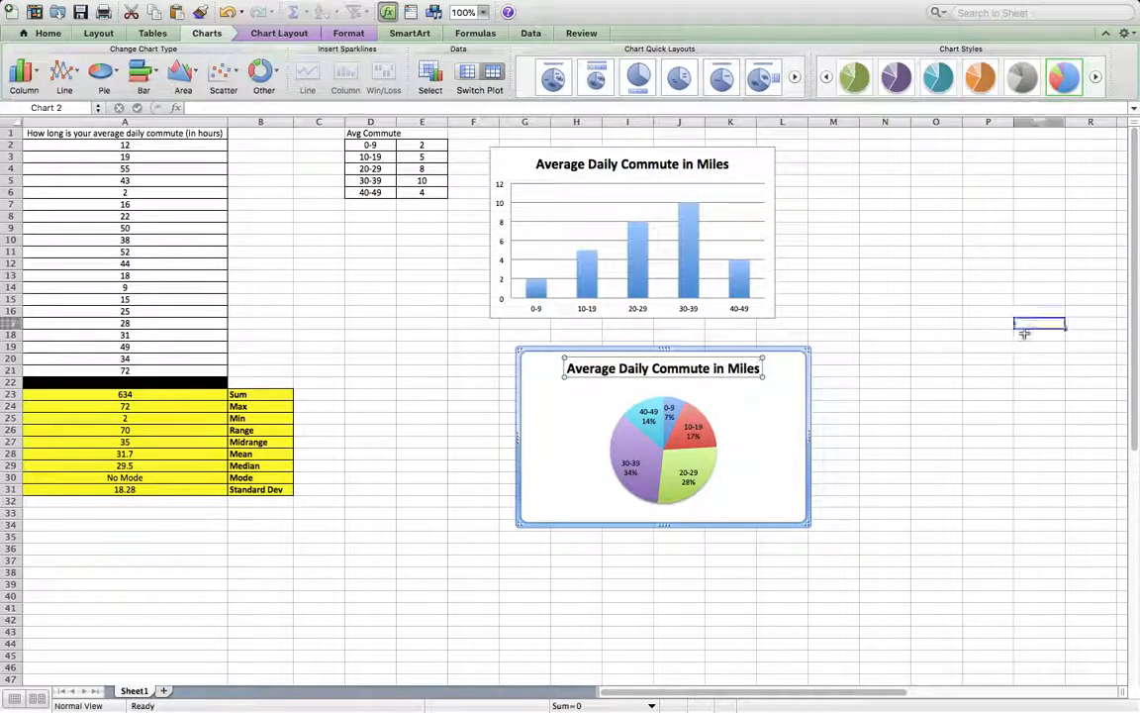
Move the pie chart to the right of the column chart, aligned with its upper edge, and deselect it.
{"action": "left_click_drag", "start_coordinate": [772, 426], "coordinate": [1041, 221]}
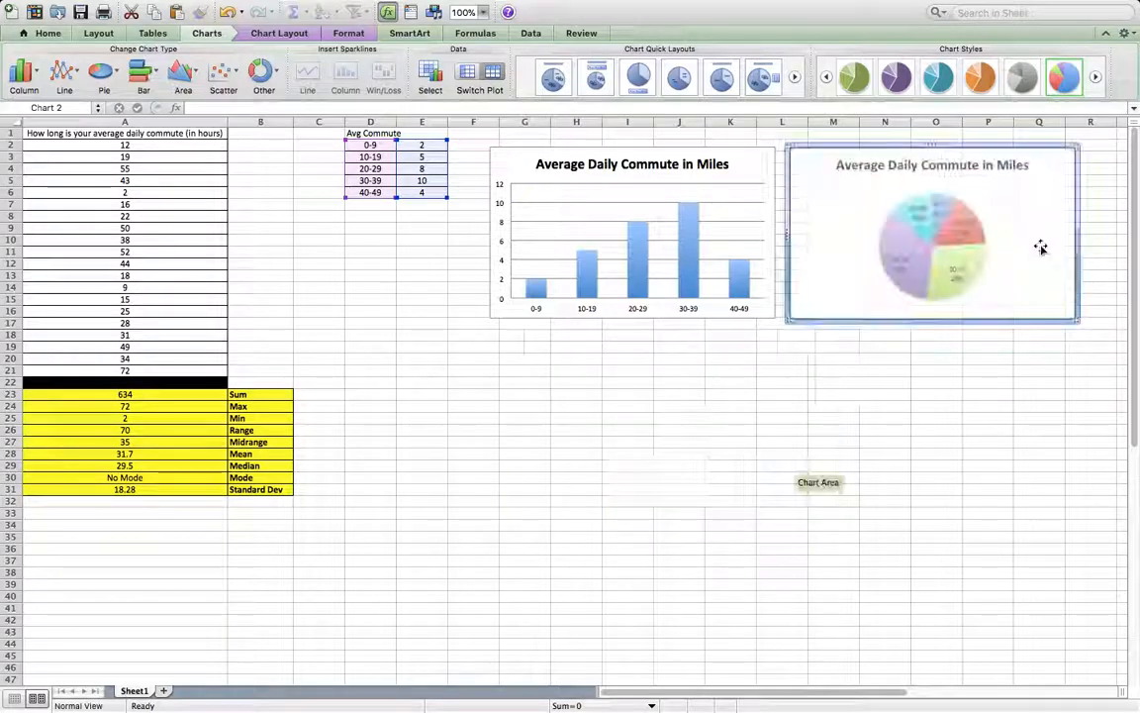
{"action": "left_click", "coordinate": [507, 478]}
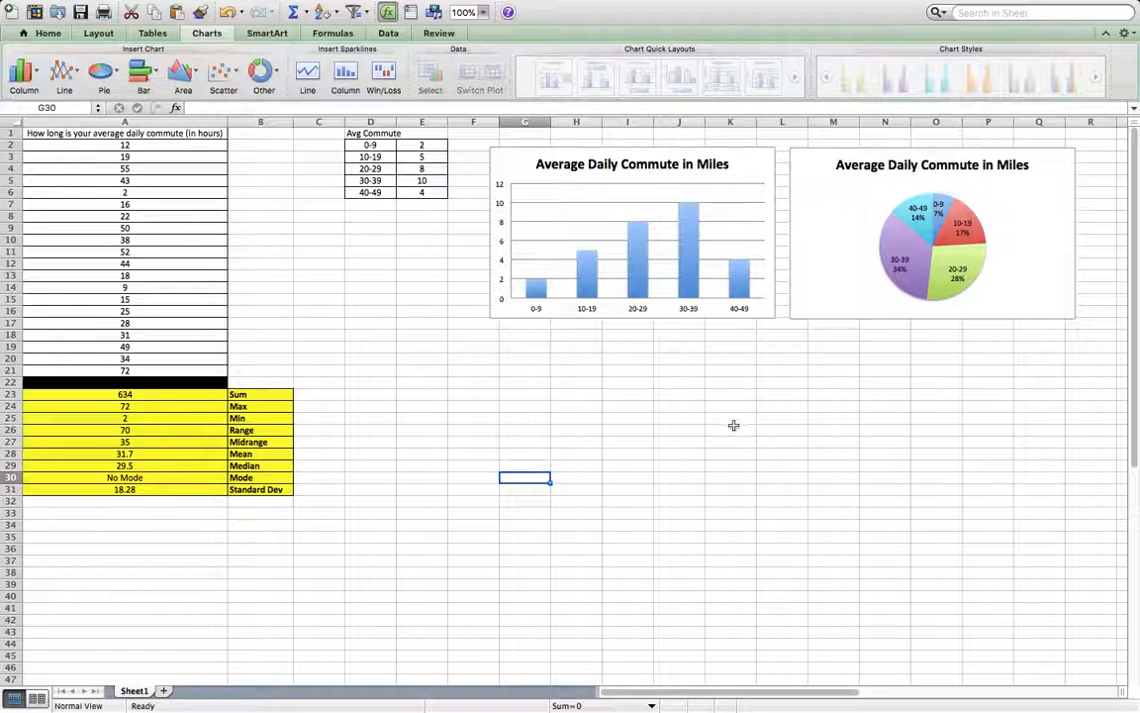
{"action": "mouse_move", "coordinate": [875, 2]}
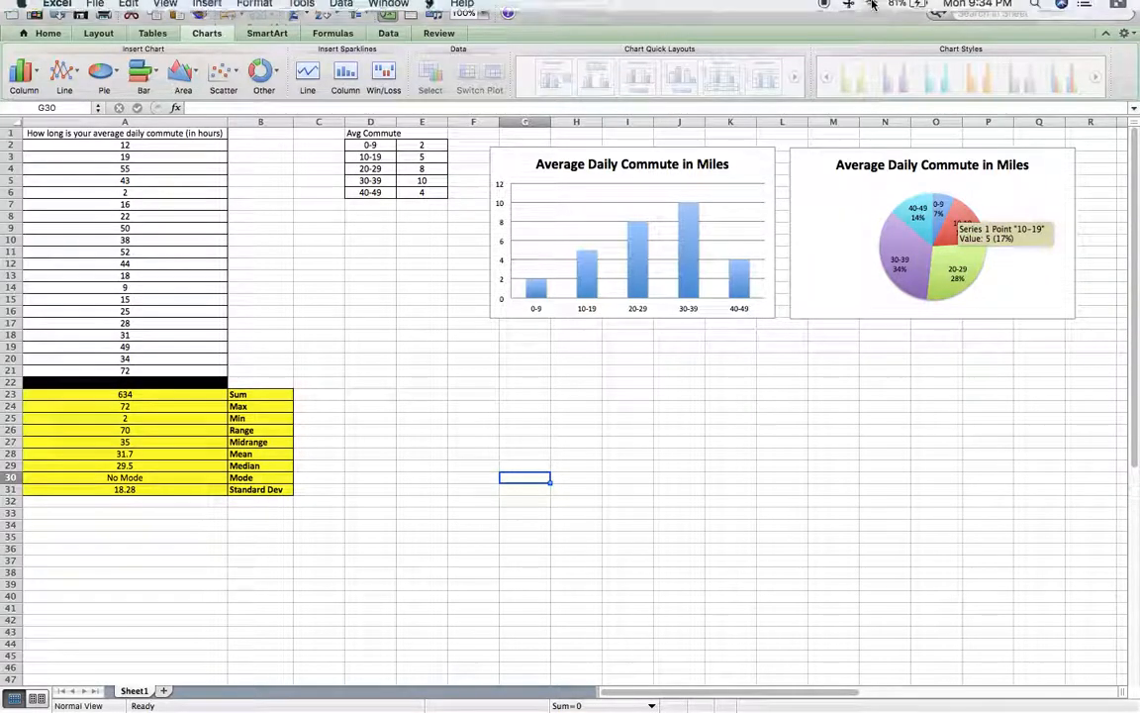